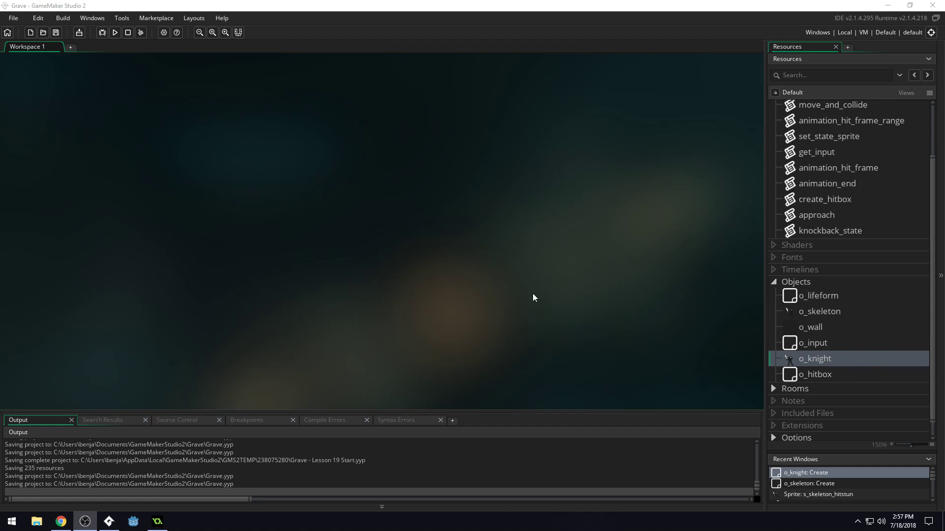
Open the r_graveyard room in the room editor.
left_click(772, 389)
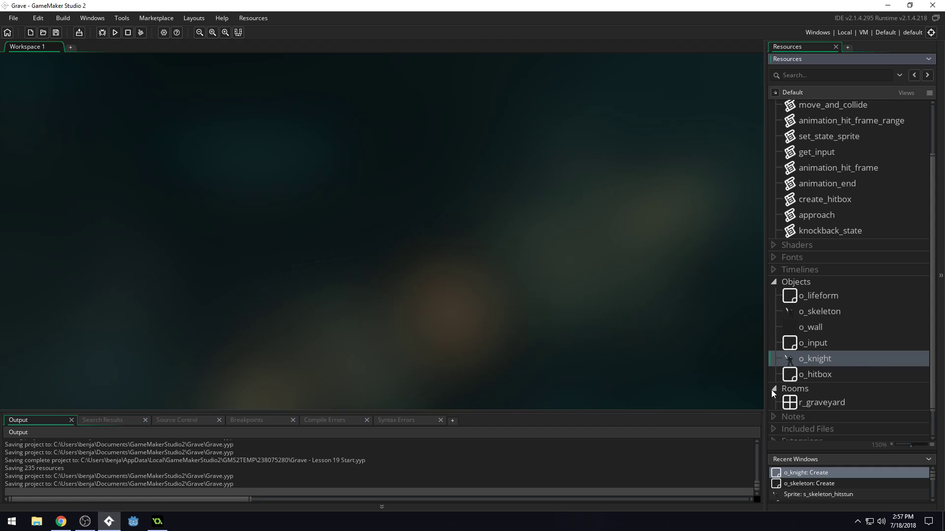
left_click(819, 401)
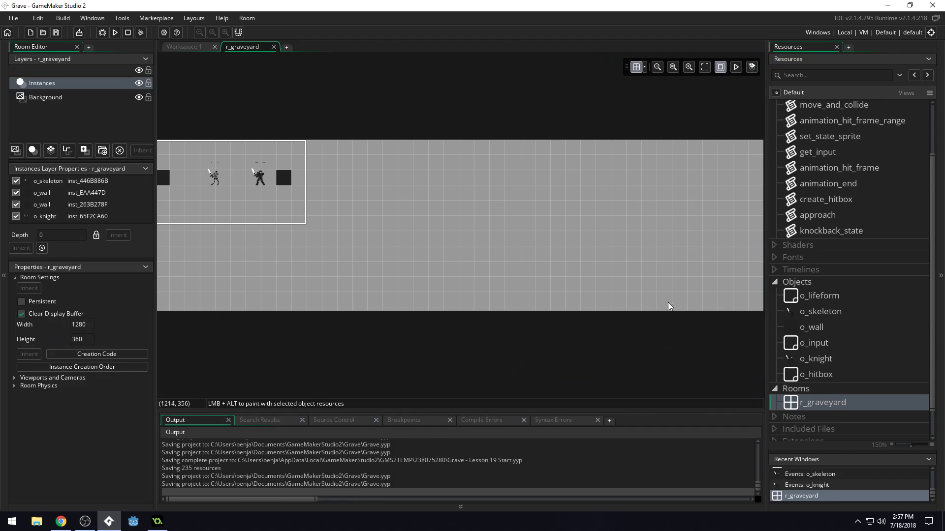
middle_click_drag(442, 279, 500, 281)
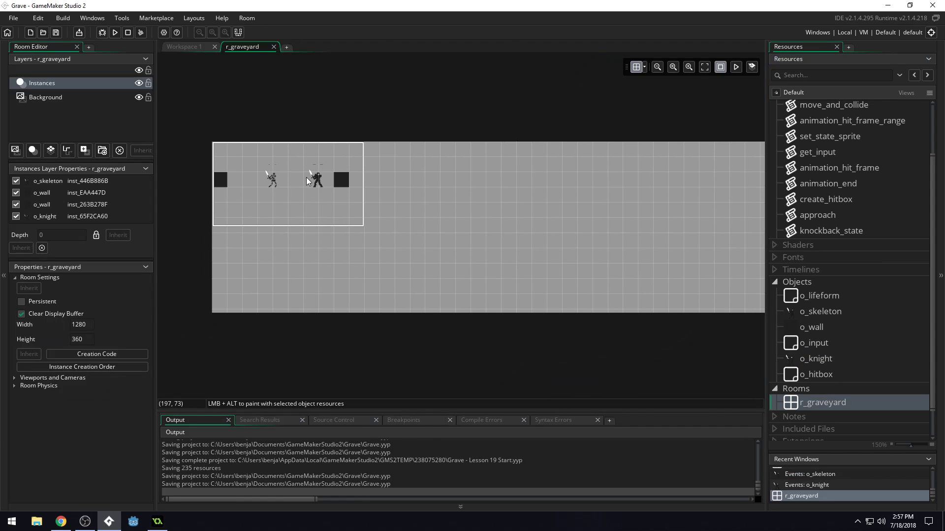
Examine the camera view frame in the room and how the skeleton, knight and walls sit inside it.
scroll(306, 180, "up", 3)
scroll(316, 181, "down", 4)
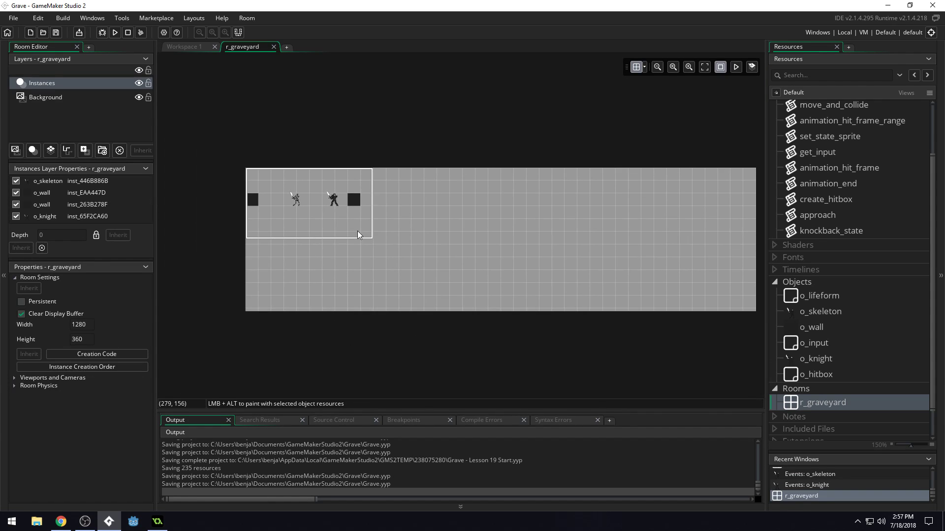
scroll(413, 217, "up", 1)
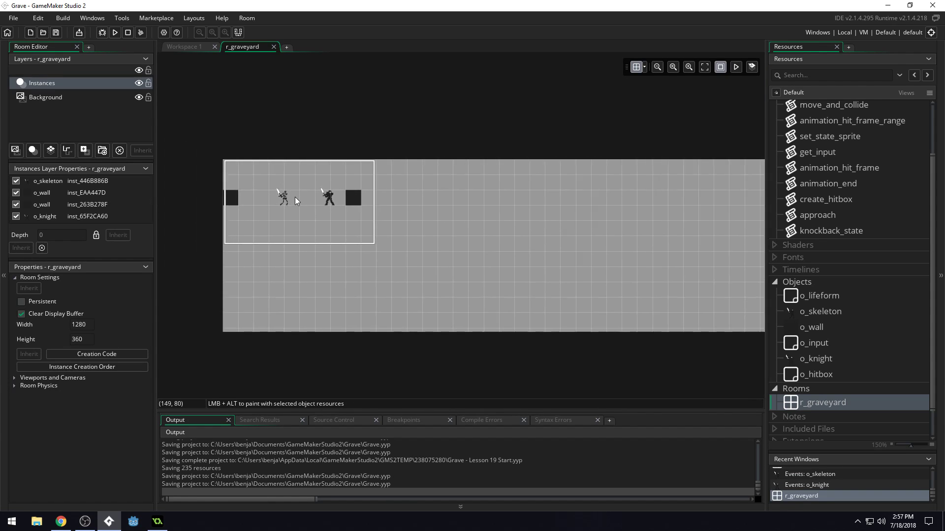
scroll(299, 192, "up", 2)
scroll(304, 193, "up", 3)
scroll(320, 184, "down", 1)
scroll(339, 187, "up", 4)
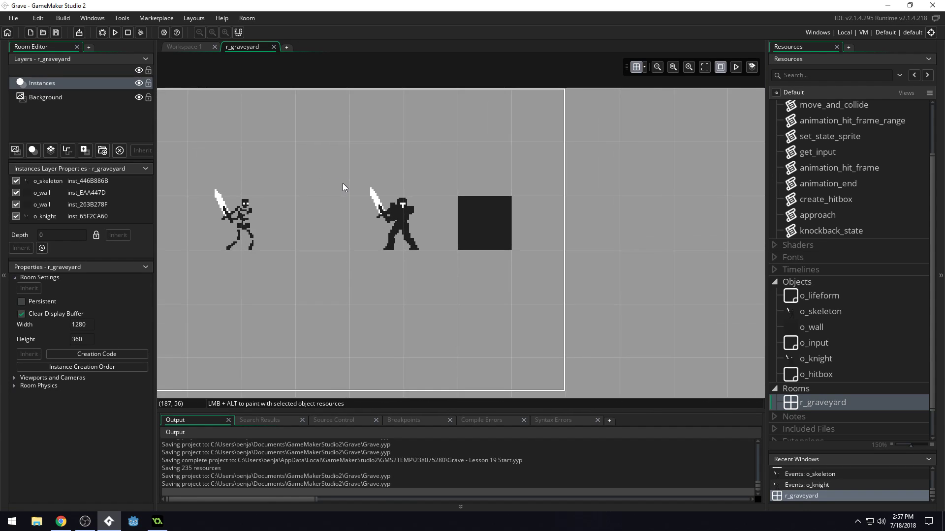
scroll(361, 230, "up", 1)
scroll(423, 162, "down", 5)
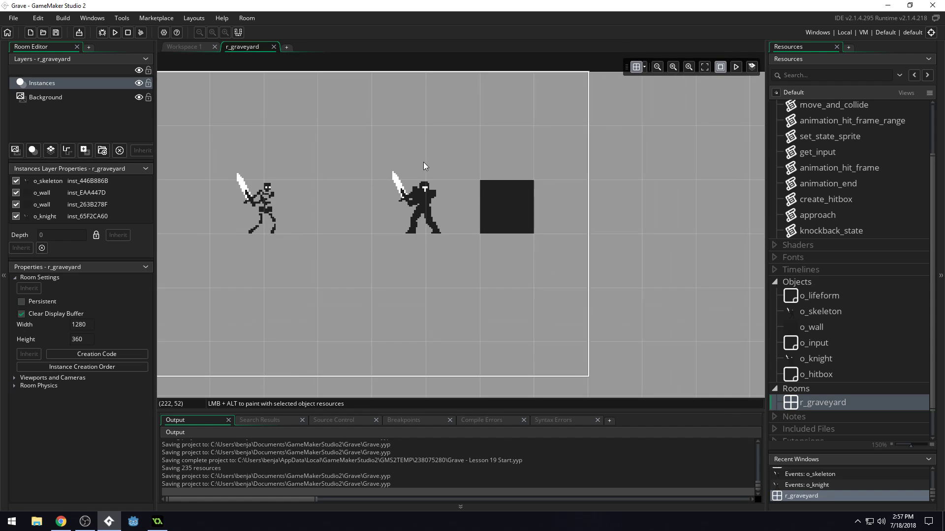
scroll(415, 162, "down", 4)
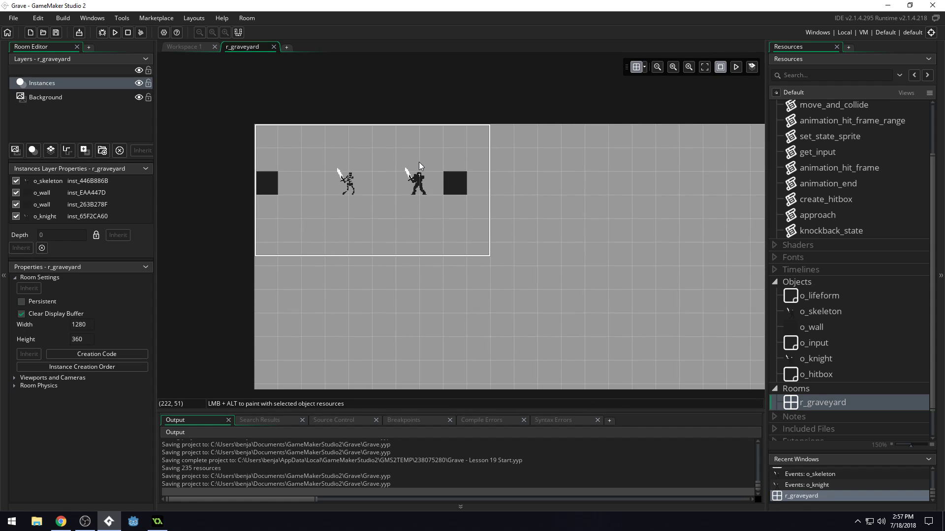
scroll(430, 169, "down", 1)
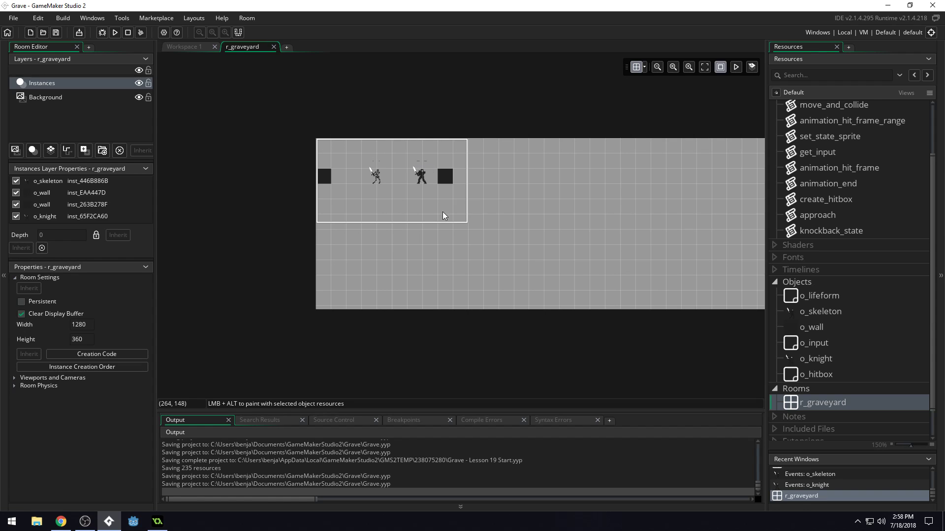
scroll(413, 158, "up", 3)
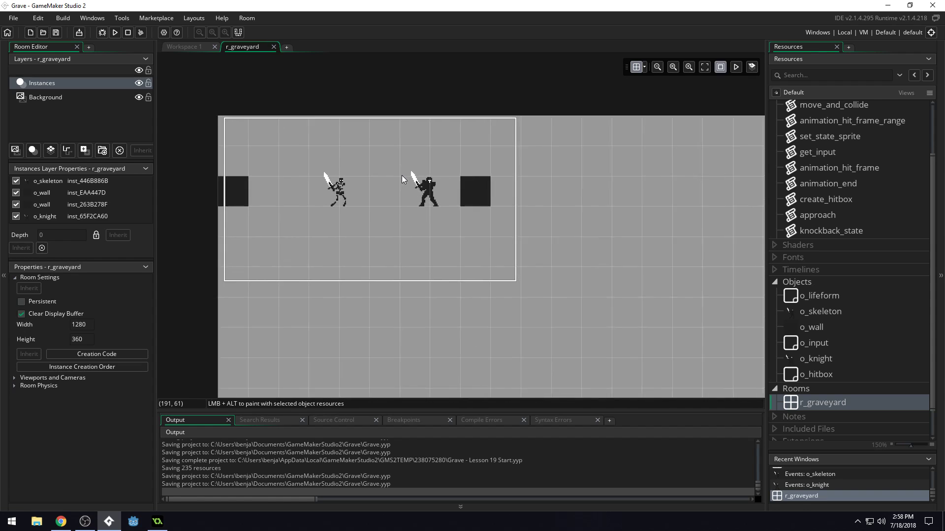
scroll(400, 178, "up", 3)
scroll(302, 175, "down", 4)
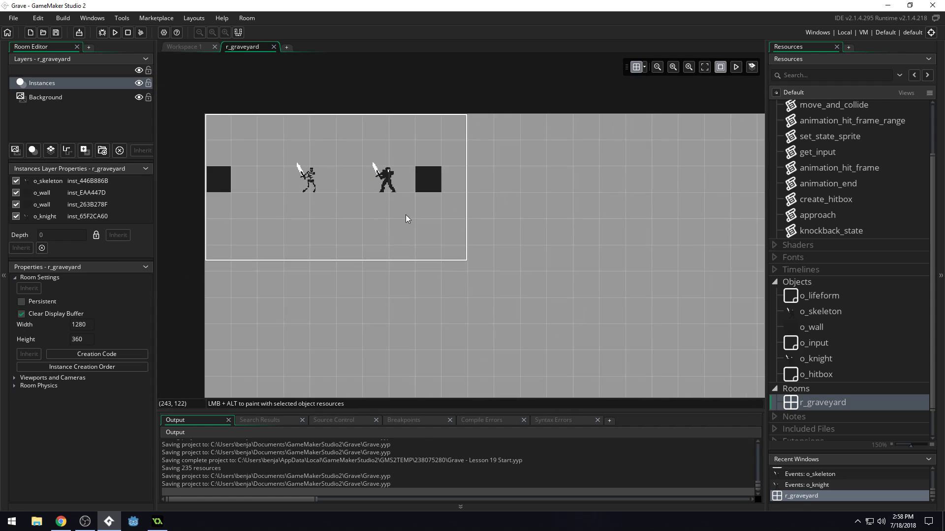
middle_click_drag(405, 217, 477, 194)
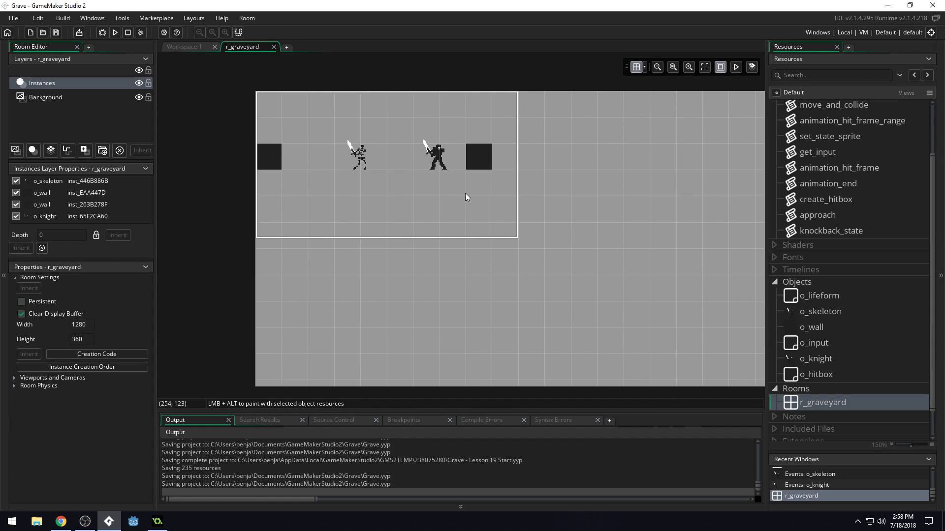
middle_click_drag(413, 197, 393, 191)
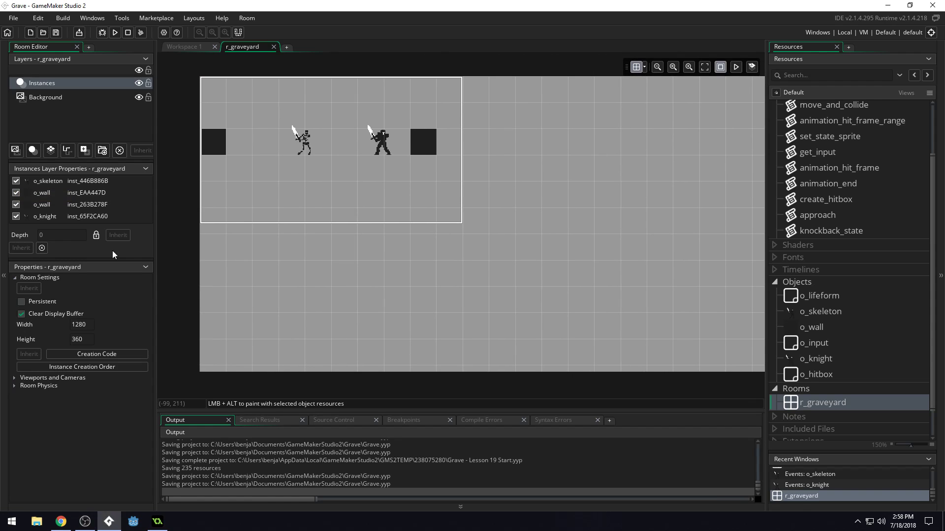
Move both o_wall instances straight down to y 256, and bring the skeleton and knight down level with them.
middle_click_drag(585, 274, 566, 242)
left_click_drag(202, 118, 201, 268)
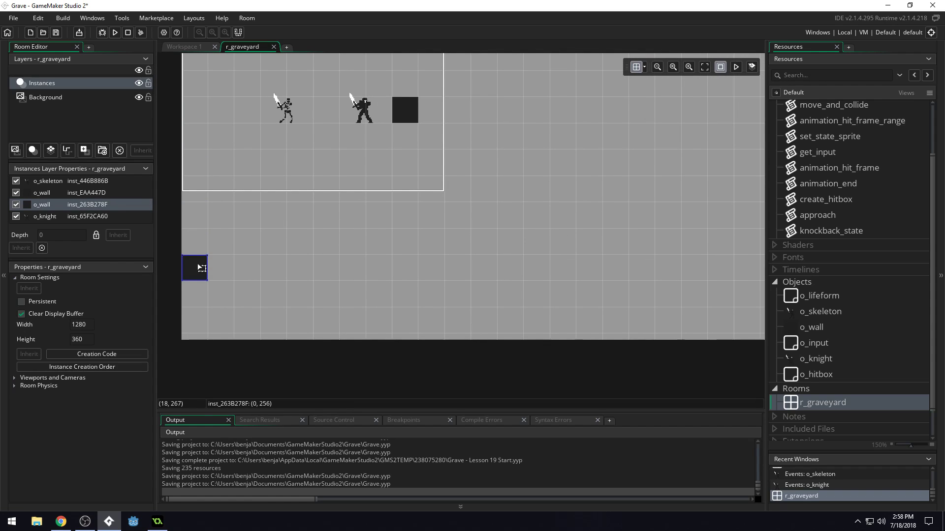
left_click_drag(288, 111, 294, 271)
left_click_drag(368, 110, 368, 266)
left_click(405, 118)
left_click_drag(412, 137, 414, 269)
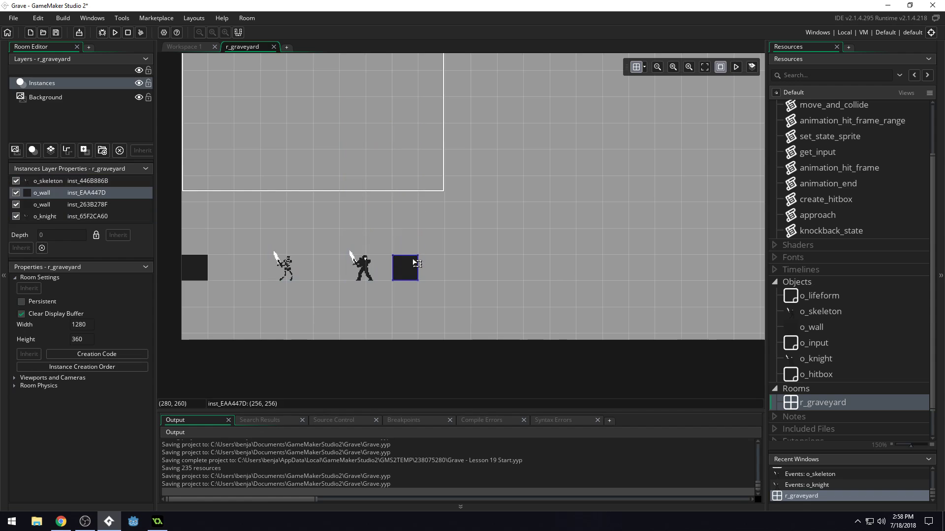
Run the game to check what the camera shows with the relocated instances, and close it.
left_click(116, 33)
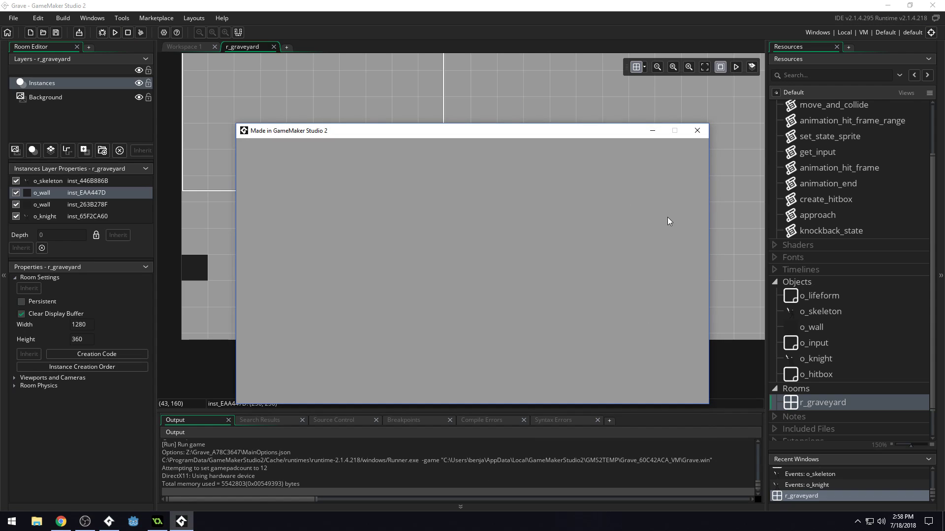
left_click(704, 134)
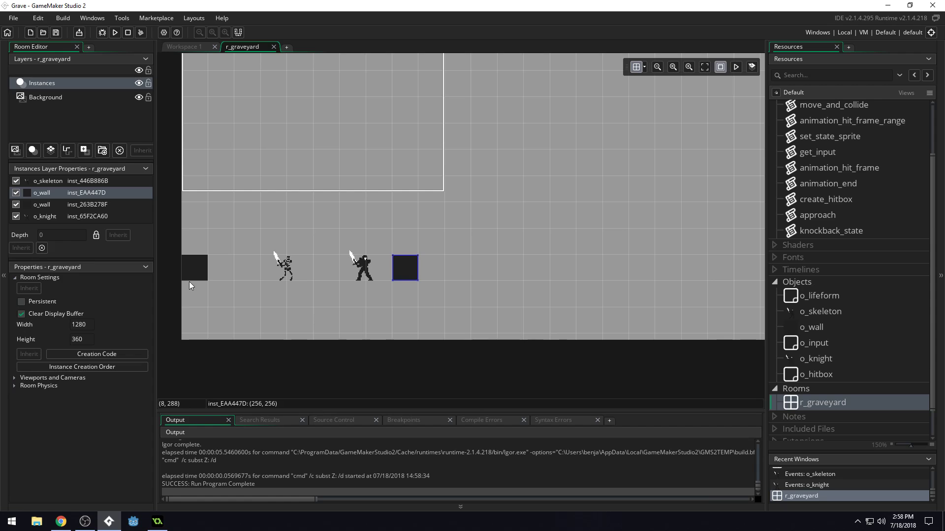
Set Viewport 0 of the room to follow the o_skeleton object.
left_click(16, 379)
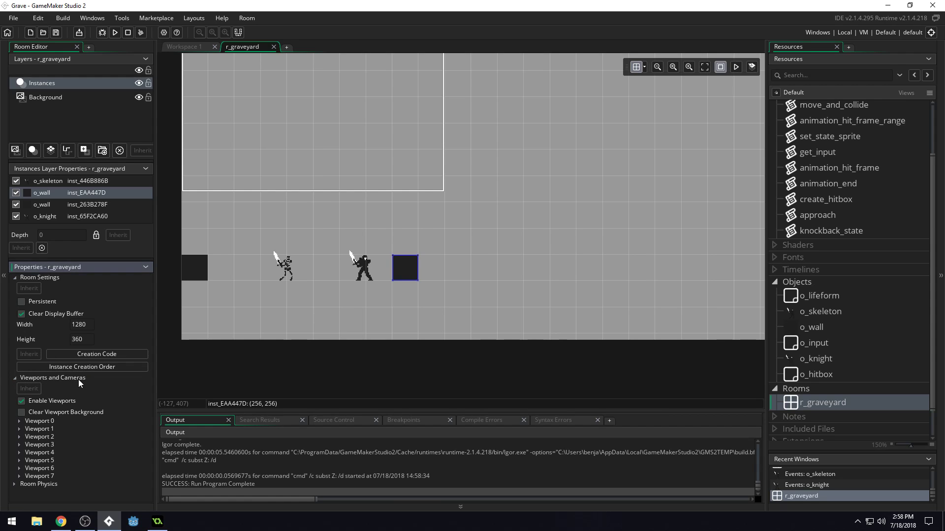
left_click(19, 422)
scroll(101, 397, "down", 2)
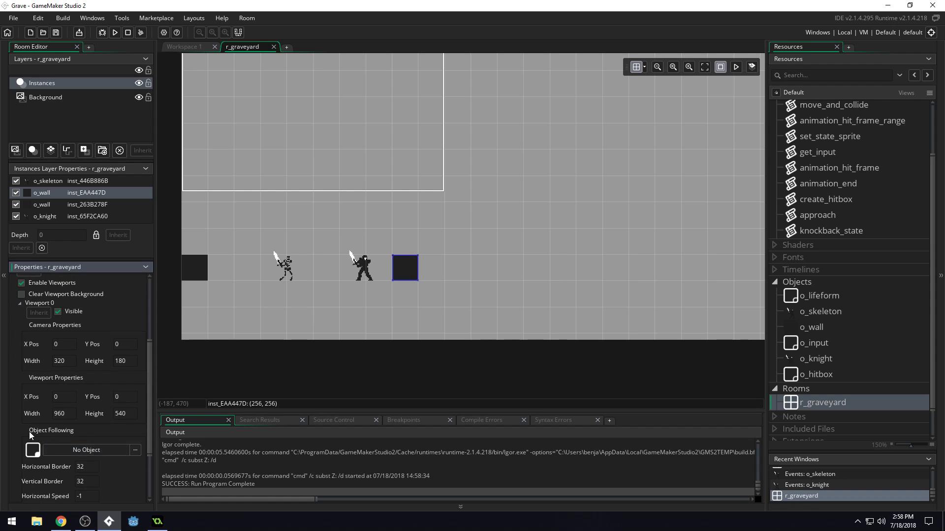
left_click(80, 452)
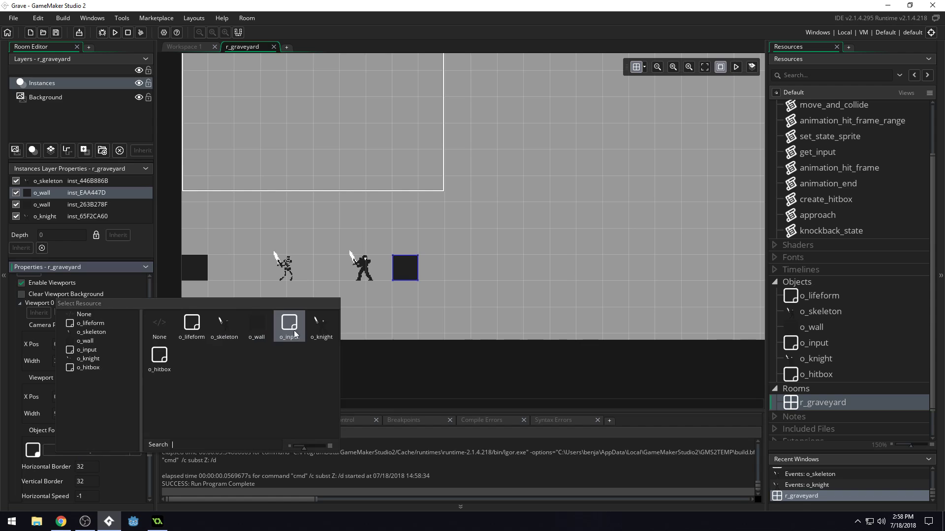
left_click(235, 326)
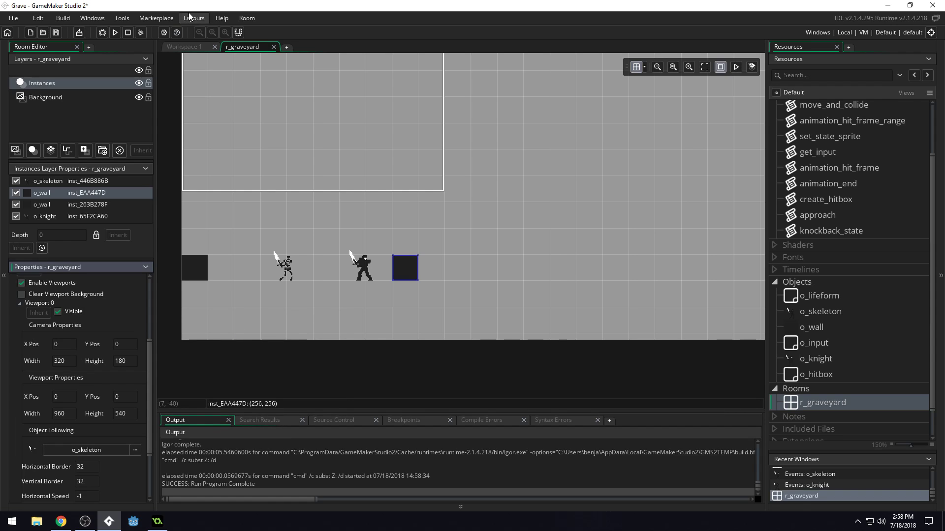
Run the game and test the camera following by moving, rolling and attacking with the skeleton, and close it.
left_click(116, 34)
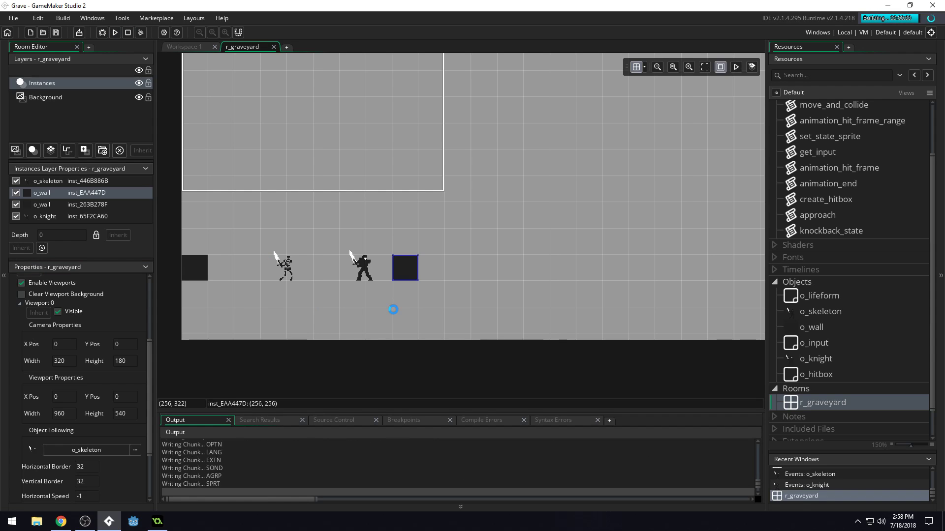
key("Left")
key("Right")
key("x")
key("Left")
key("Right")
key("Left")
key("x")
key("Right")
key("z")
key("z")
key("z")
key("Left")
key("Right")
key("Left")
key("Right")
key("z")
key("z")
key("z")
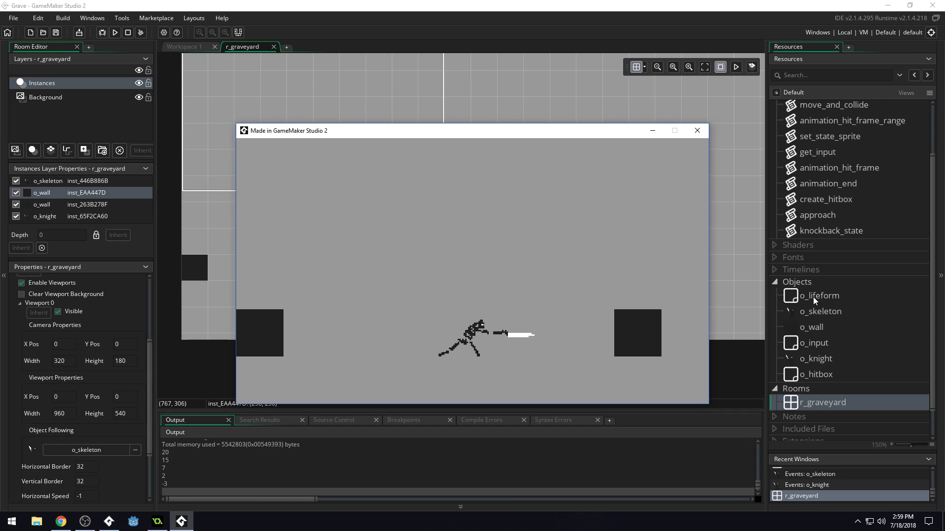
left_click(697, 131)
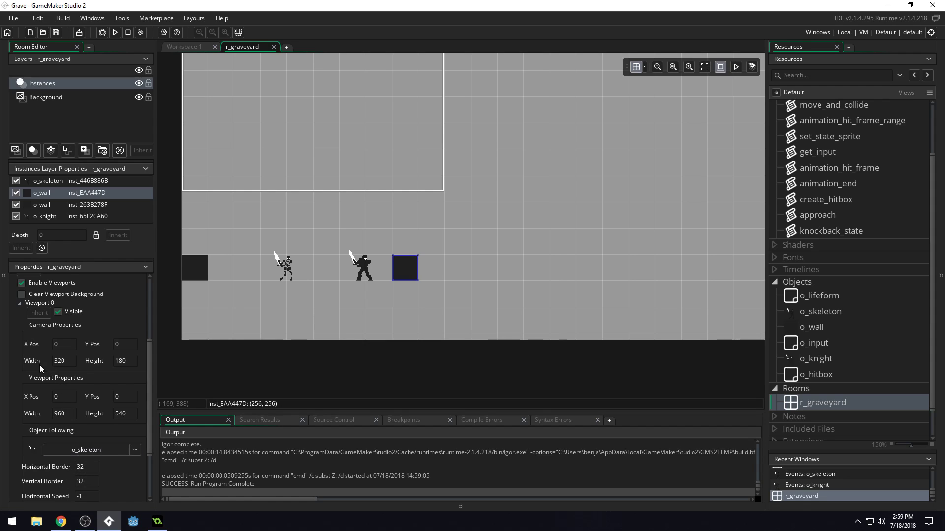
Set Viewport 0's horizontal following border to 160 and run the game.
left_click_drag(72, 365, 51, 366)
left_click_drag(92, 466, 57, 467)
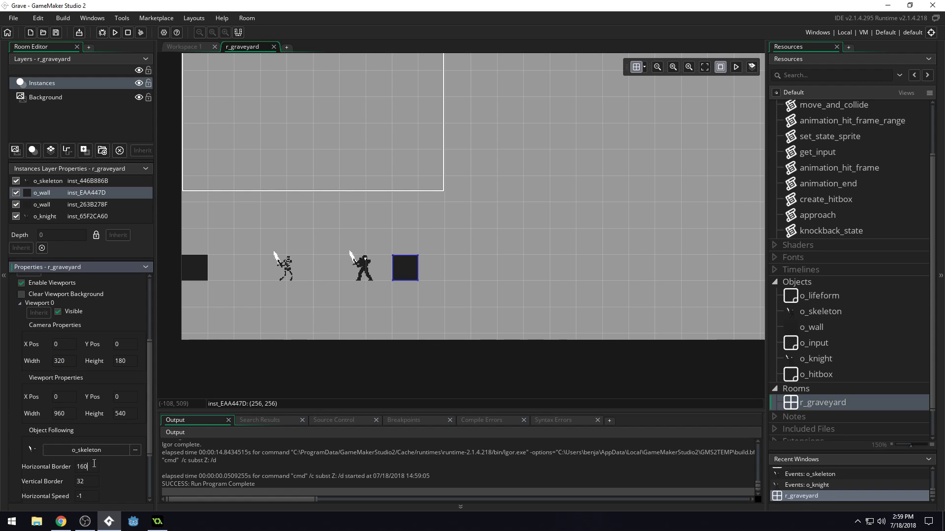
left_click(114, 32)
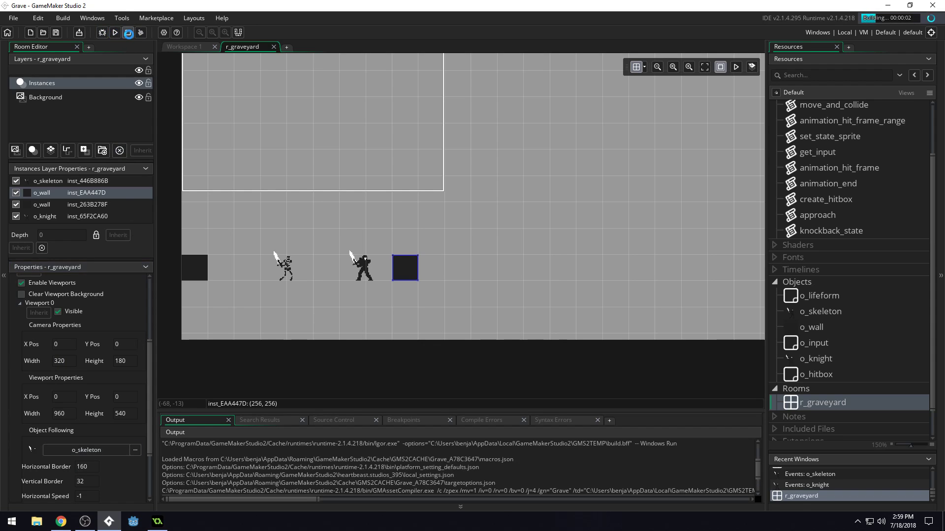
left_click(128, 32)
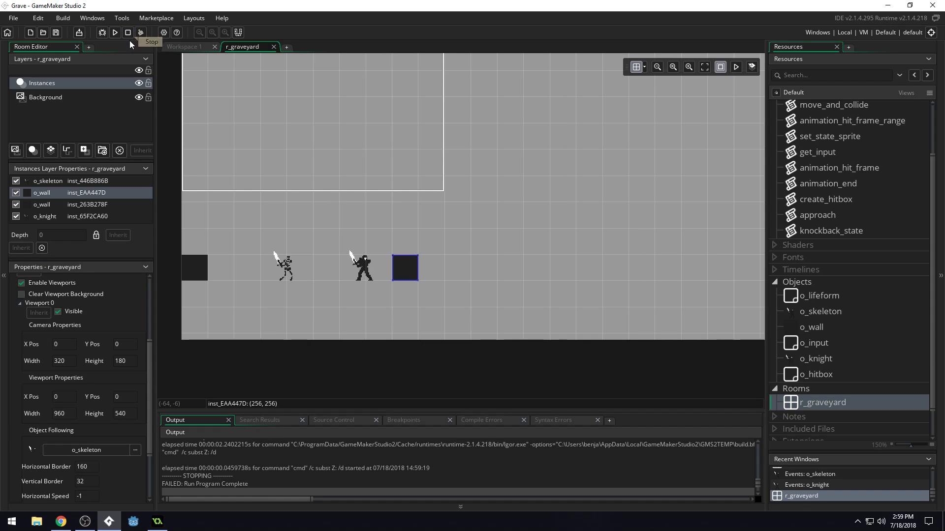
left_click(115, 32)
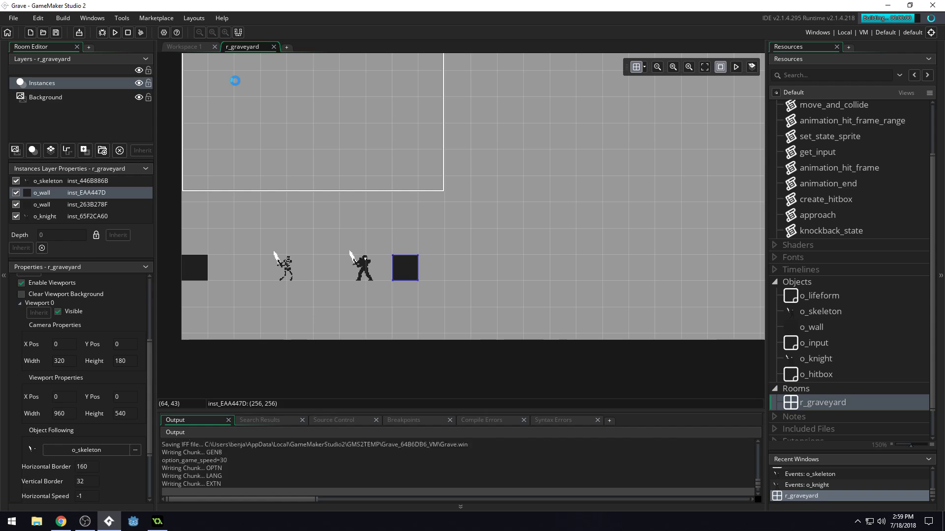
Move the skeleton back and forth between the walls to test the camera centring, and close the game.
key("Left")
key("Right")
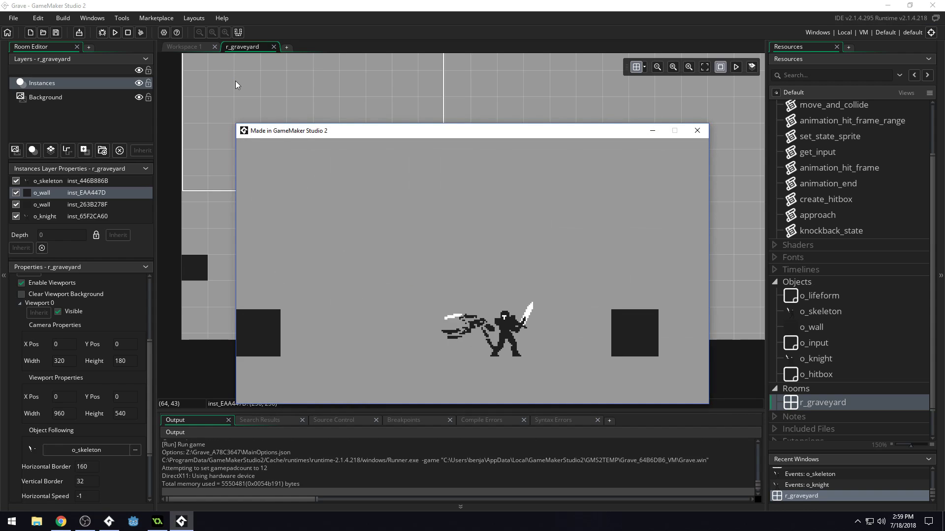
key("Left")
key("x")
key("x")
key("x")
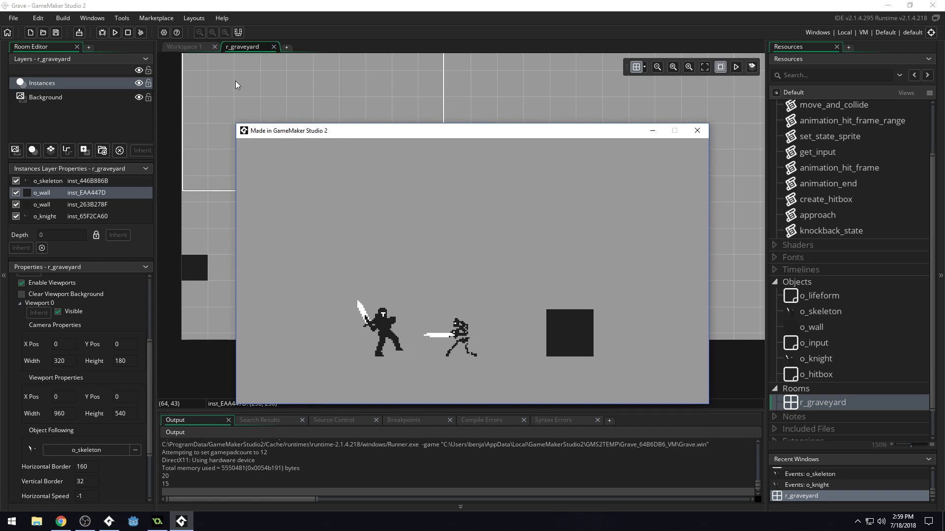
key("Left")
key("Right")
key("x")
key("x")
key("x")
key("Right")
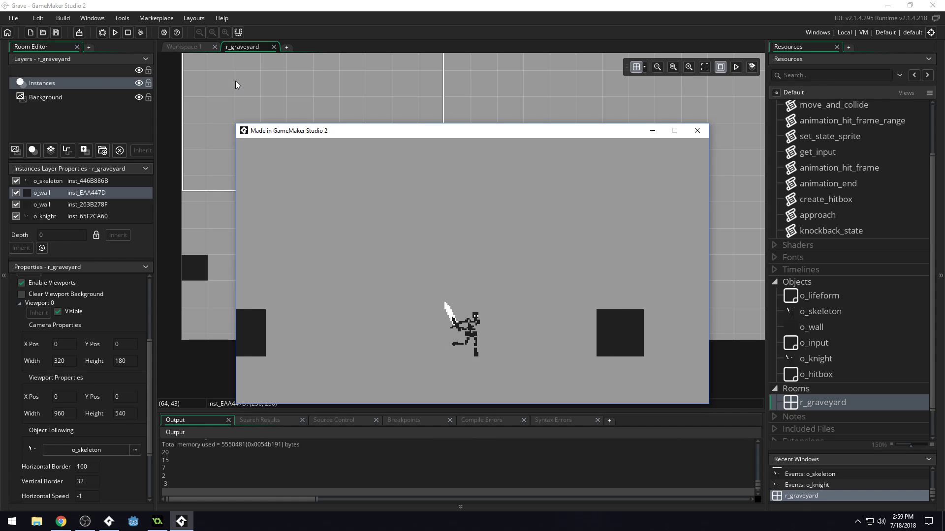
key("Left")
key("Right")
key("Left")
key("Right")
key("Left")
key("Right")
key("Left")
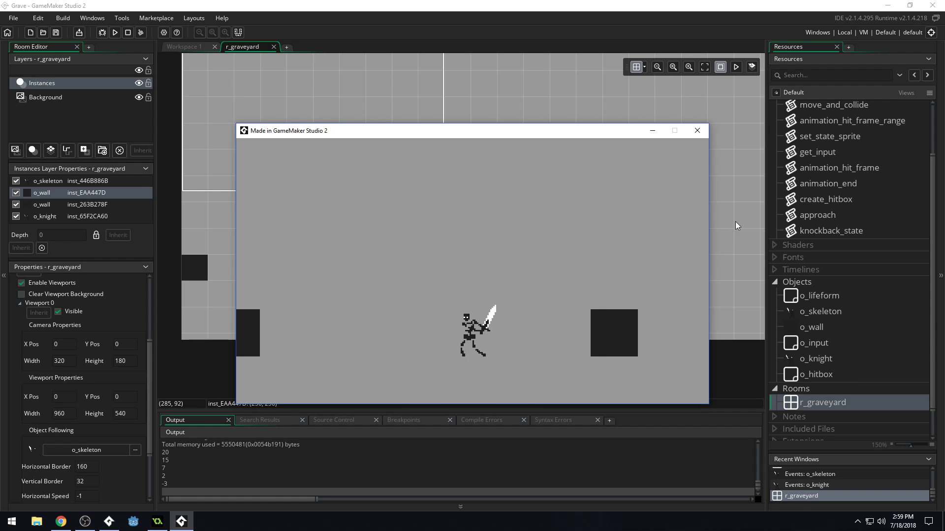
left_click(697, 130)
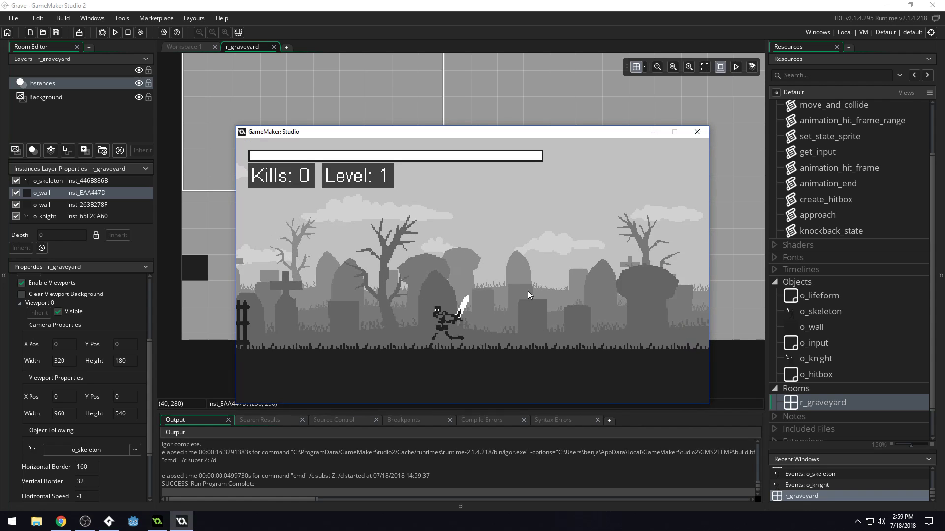
Play the finished graveyard game, running both ways and attacking enemies, to examine its camera movement.
key("Left")
key("Right")
key("Left")
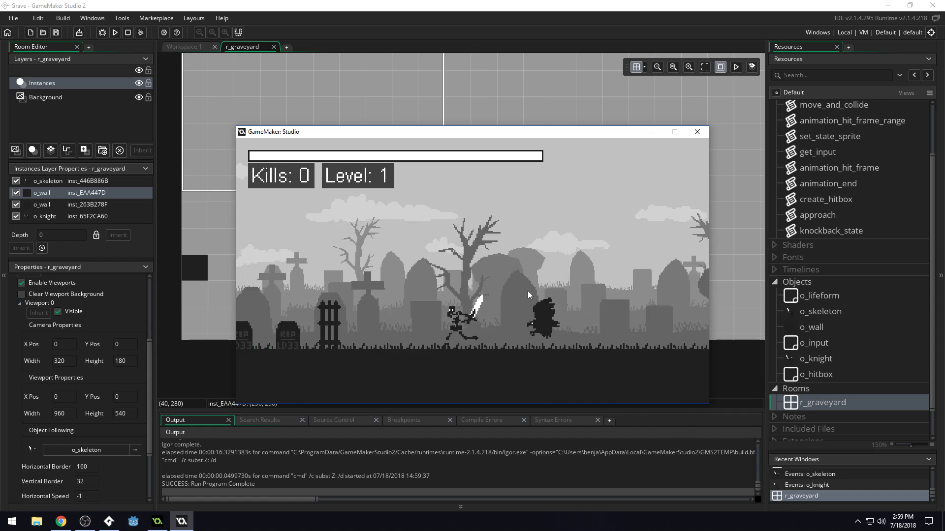
key("Right")
key("Left")
key("Right")
key("z")
key("z")
Keep fighting enemies in both directions in the finished graveyard game to examine its camera movement, and close it.
key("z")
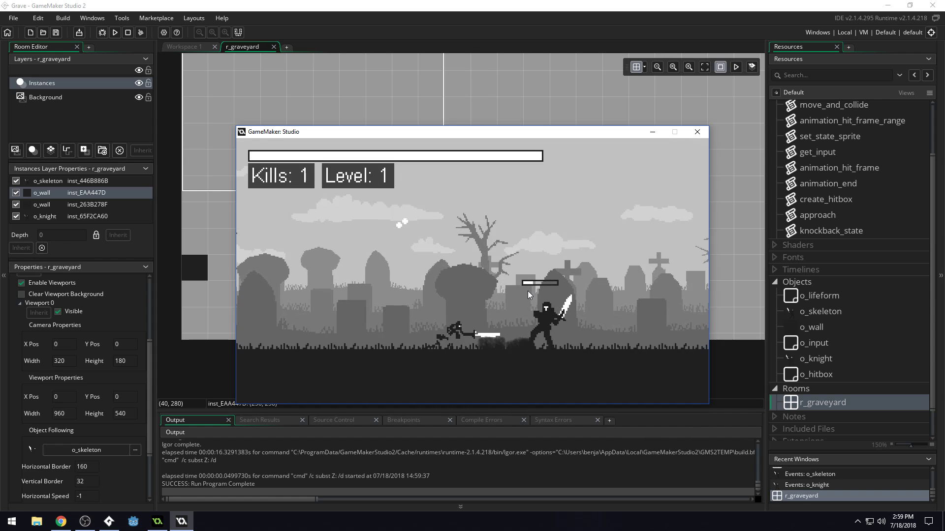
key("Right")
key("z")
key("z")
key("z")
key("Left")
key("Right")
key("Right")
key("z")
key("z")
key("z")
key("Right")
key("Left")
key("x")
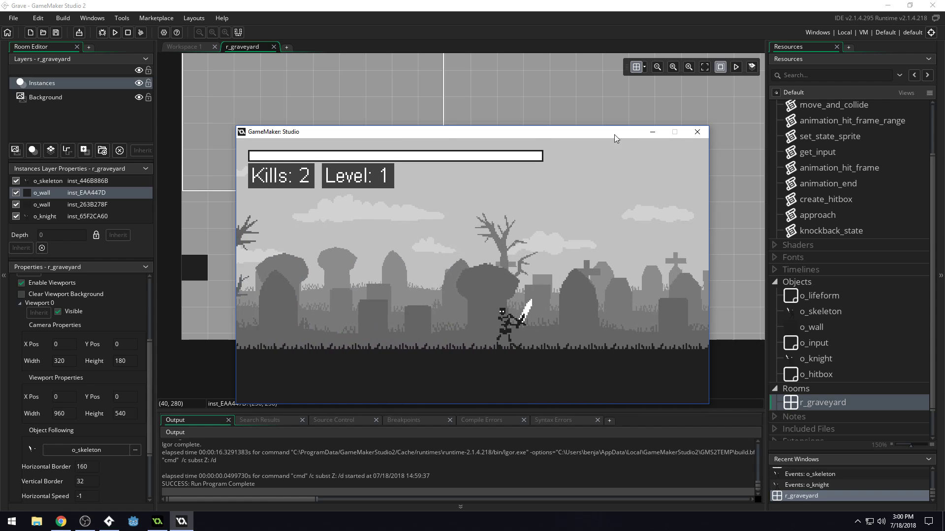
left_click(696, 133)
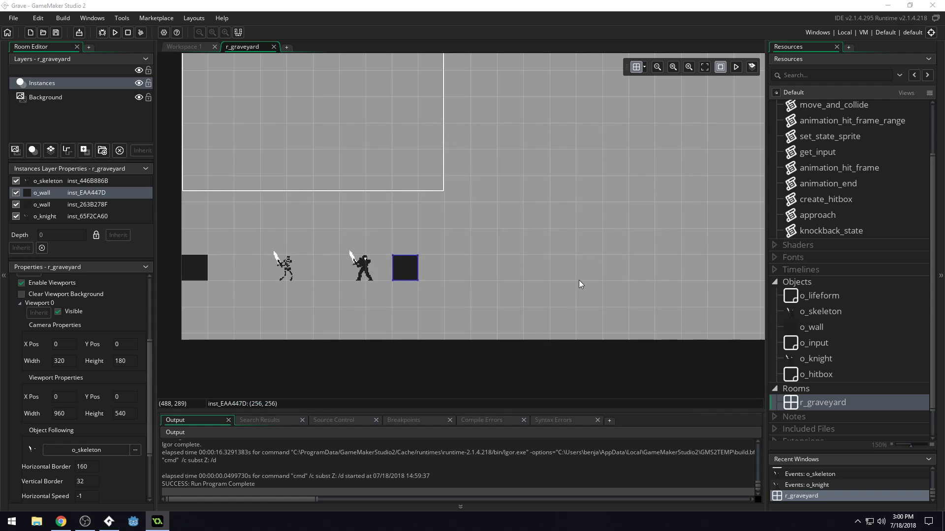
Run the project's own game to compare its camera view with the finished game, and close it.
key("F5")
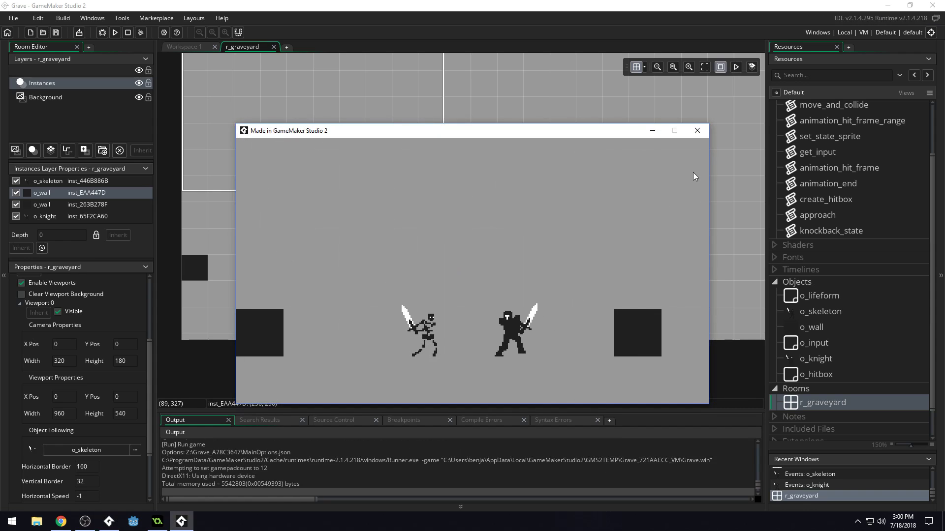
left_click(694, 131)
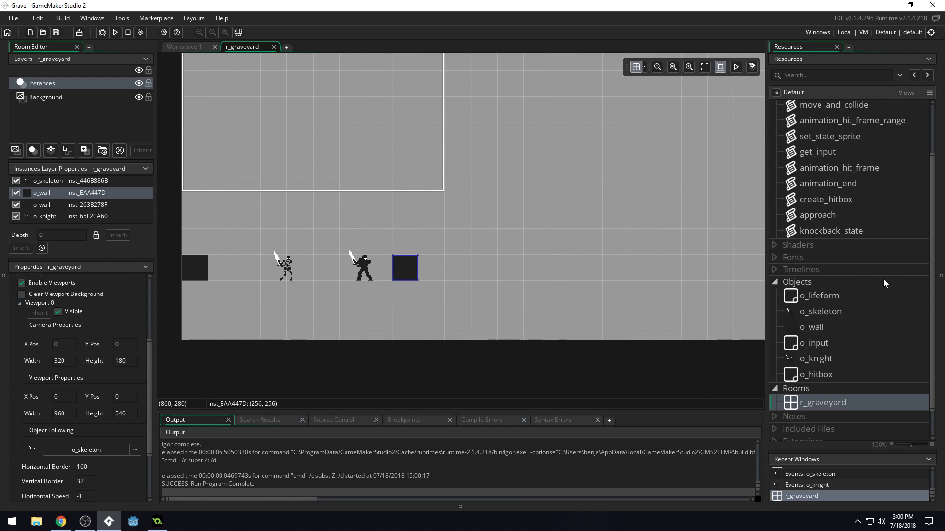
Add an o_wall instance at (0, 288) in r_graveyard and stretch it across the room's full width and down to its lower edge as a floor.
left_click_drag(814, 334, 205, 310)
scroll(228, 252, "down", 3)
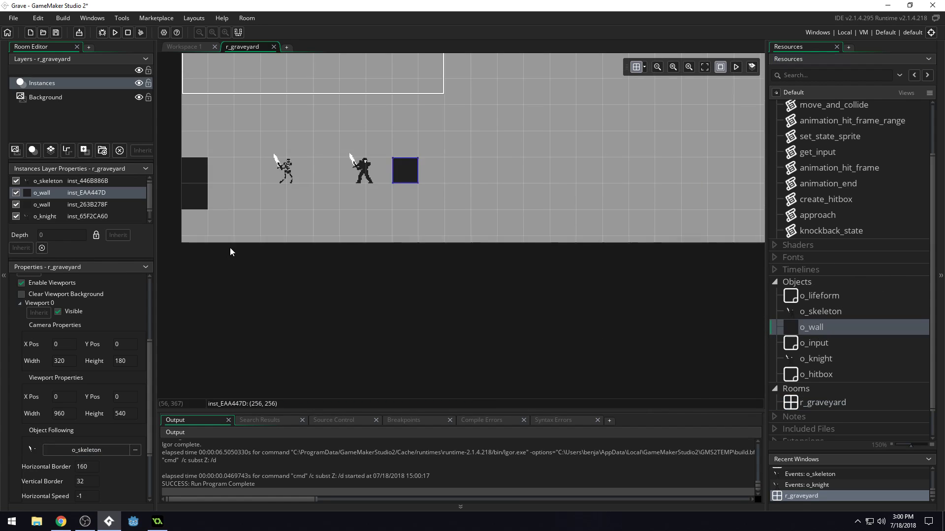
scroll(222, 219, "down", 5, "ctrl")
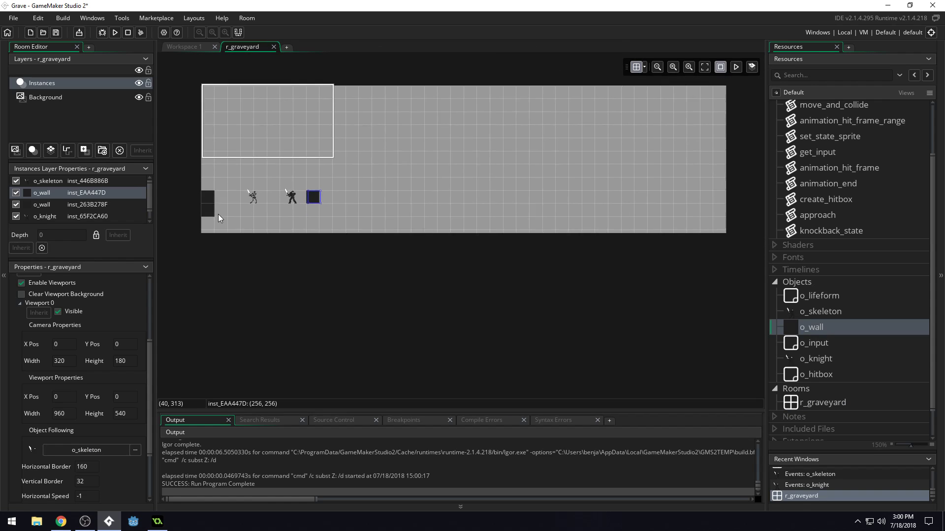
left_click(212, 209)
left_click_drag(214, 217, 711, 241)
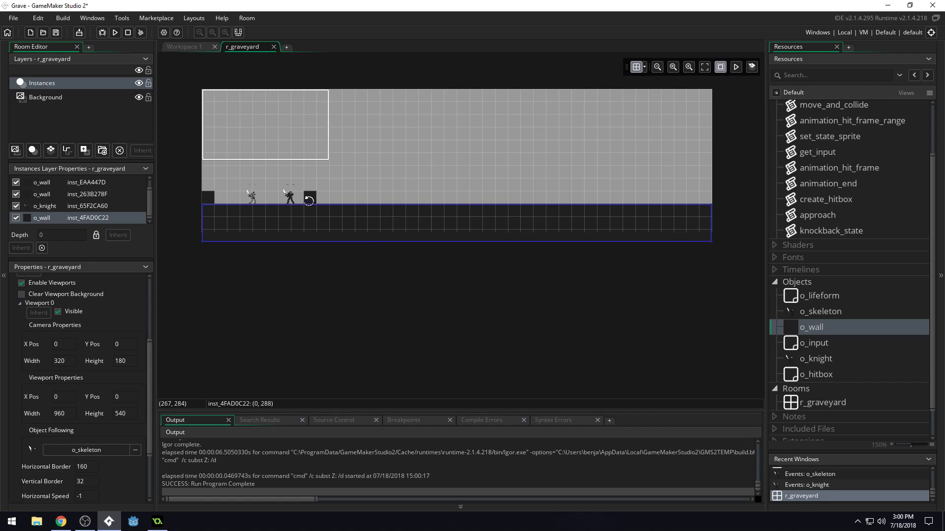
Spread the second wall, knight and skeleton farther right along the floor, move the left wall to (128, 256), and save the project.
left_click_drag(516, 197, 658, 197)
left_click_drag(290, 198, 379, 197)
left_click_drag(251, 197, 328, 194)
left_click_drag(213, 199, 277, 198)
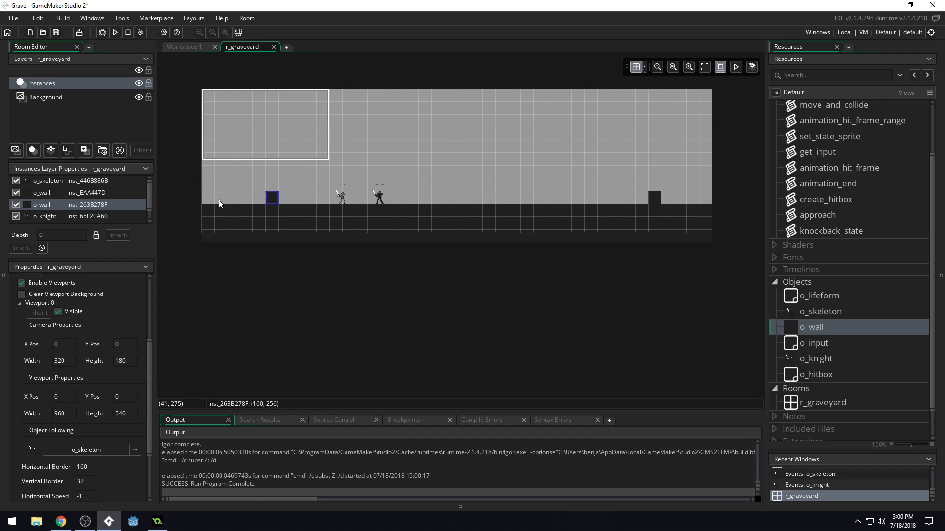
left_click_drag(277, 199, 263, 199)
key("ctrl+s")
Run the game, test moving and rolling the skeleton on the new floor, and close it.
left_click(115, 33)
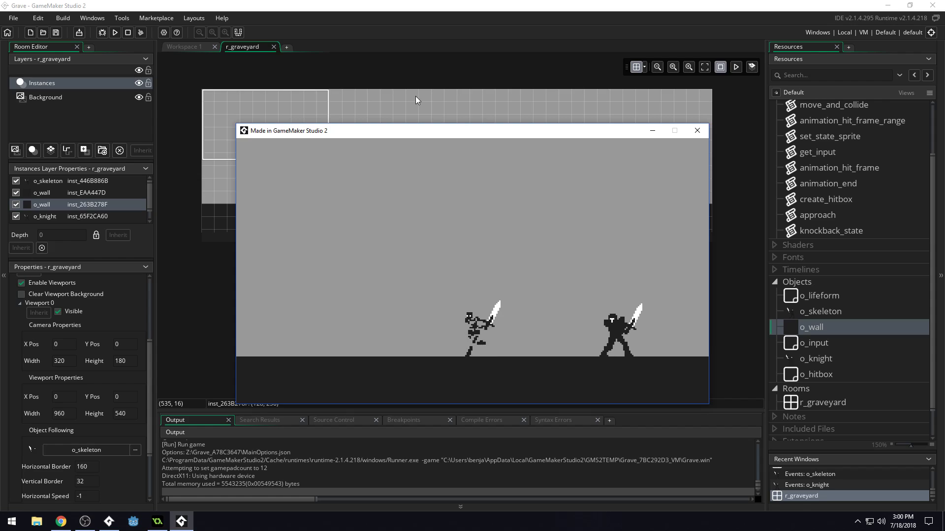
key("space")
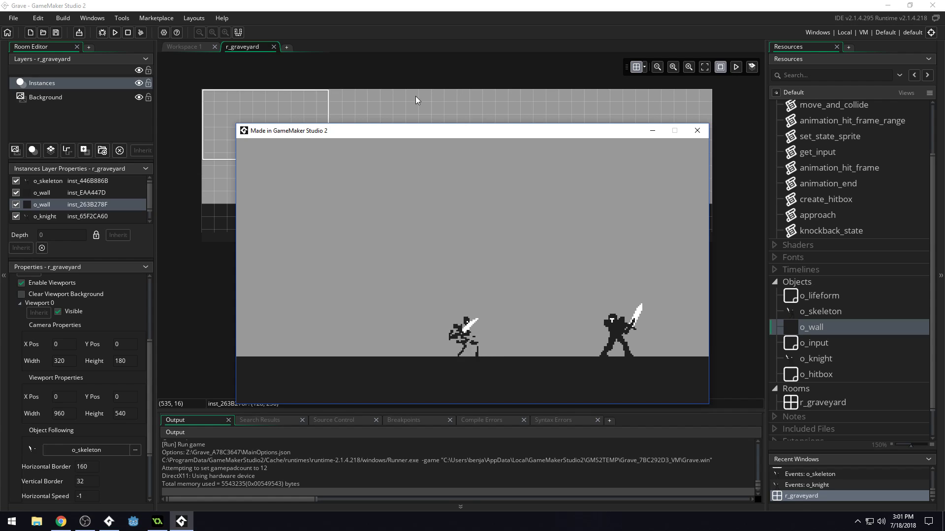
key("Left")
key("Left")
key("Right")
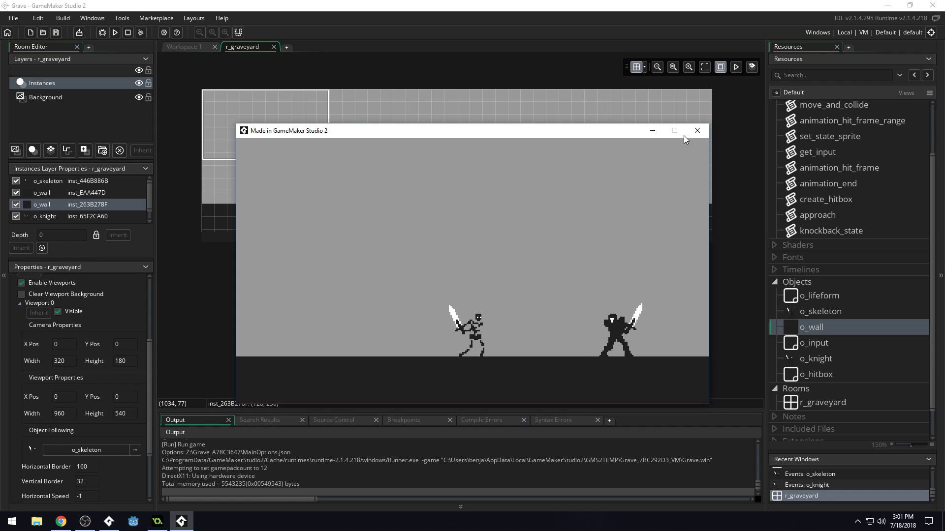
left_click(695, 131)
Reposition the skeleton at (352, 288) and the knight at (448, 288) on the floor.
scroll(316, 203, "up", 8, "ctrl")
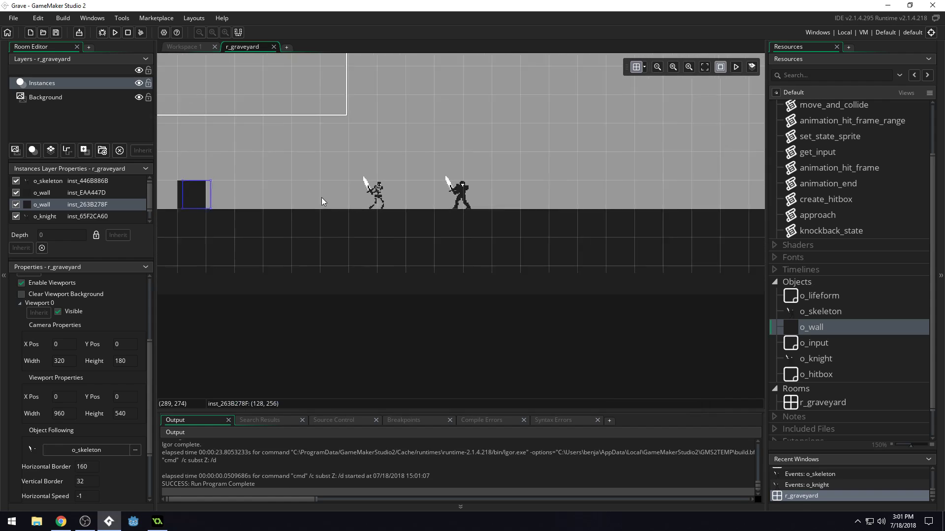
left_click_drag(417, 227, 436, 173)
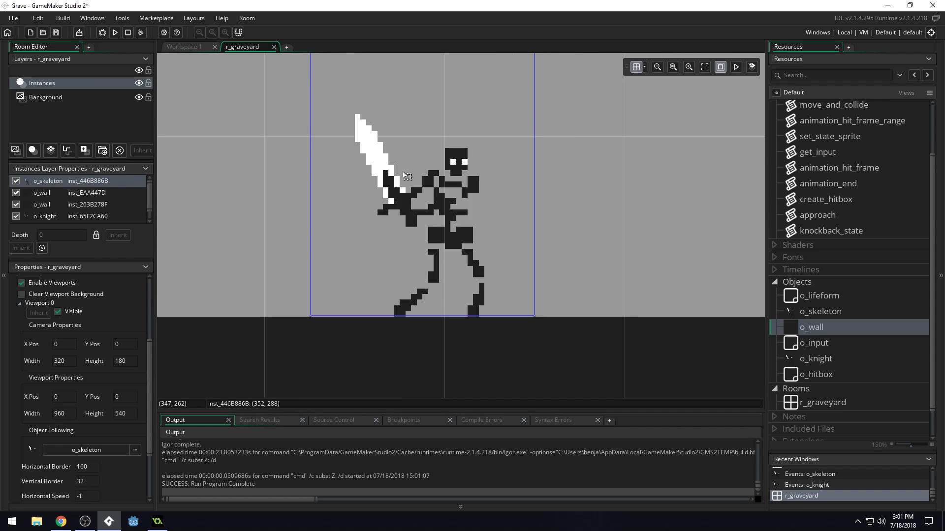
scroll(339, 179, "down", 5, "ctrl")
scroll(393, 185, "down", 1, "ctrl")
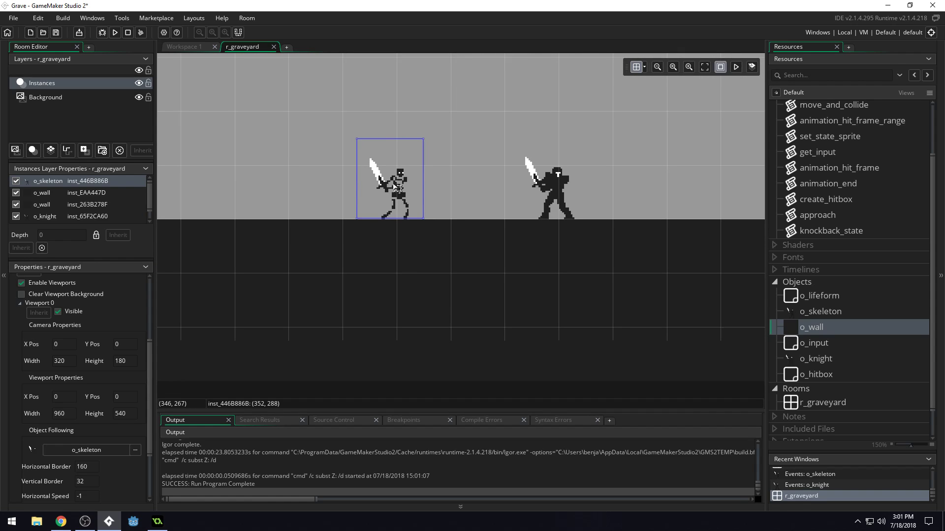
left_click_drag(553, 194, 581, 181)
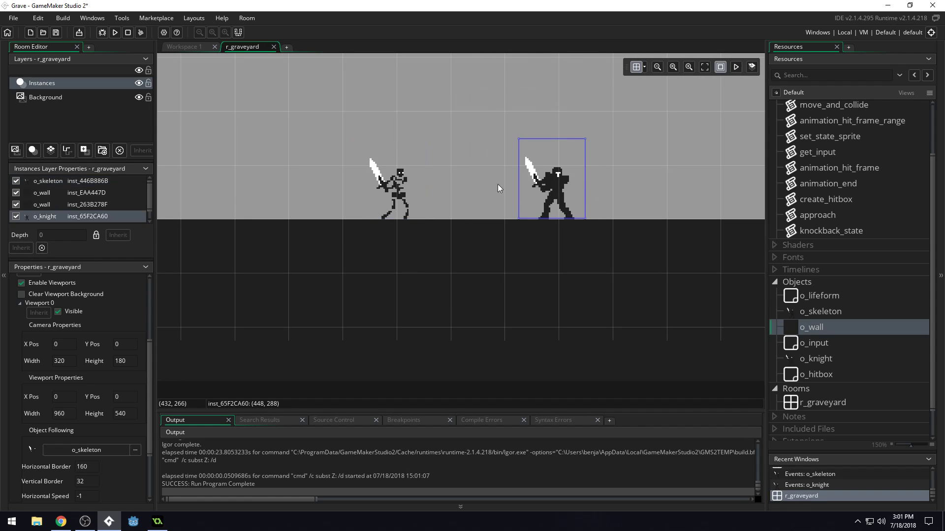
scroll(581, 185, "down", 3, "ctrl")
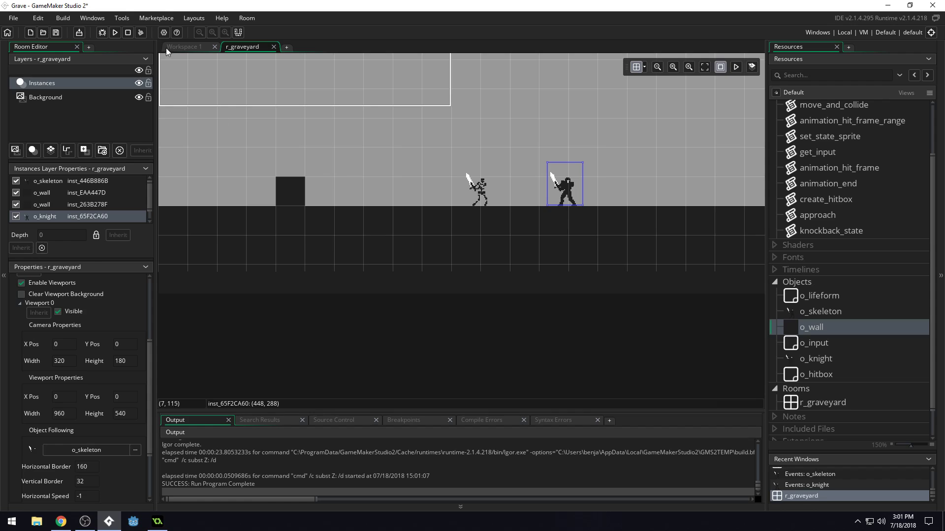
left_click(420, 244)
left_click_drag(393, 206, 401, 219)
key("ctrl+z")
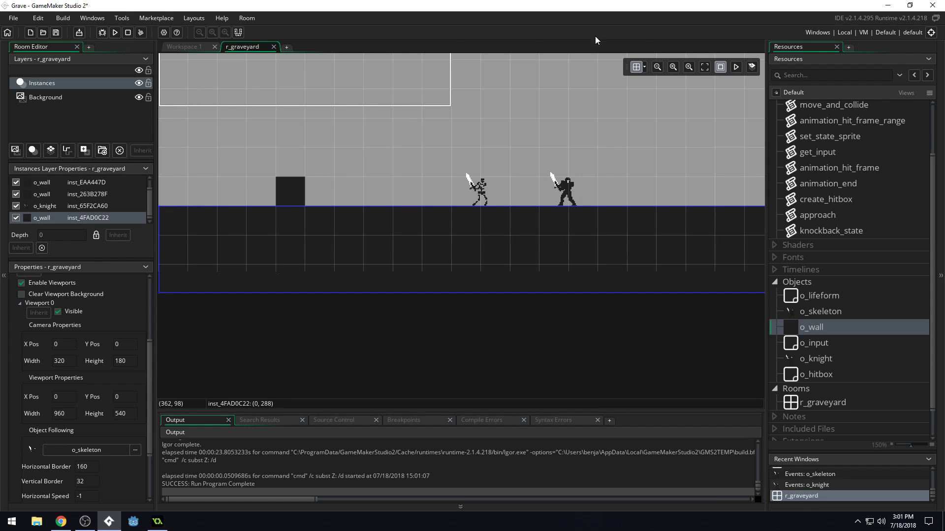
Run the game, test walking the skeleton both ways from its new position, and close it.
left_click(114, 32)
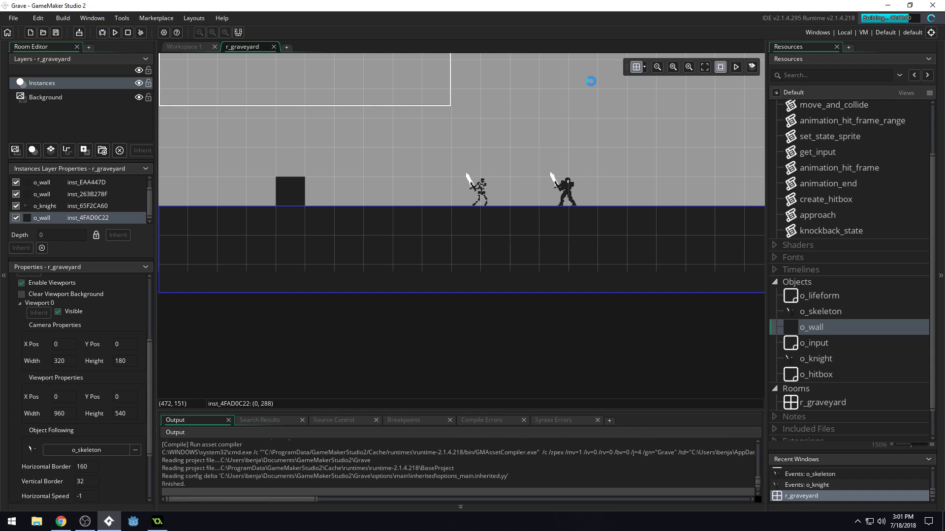
key("Left")
key("Right")
key("Right")
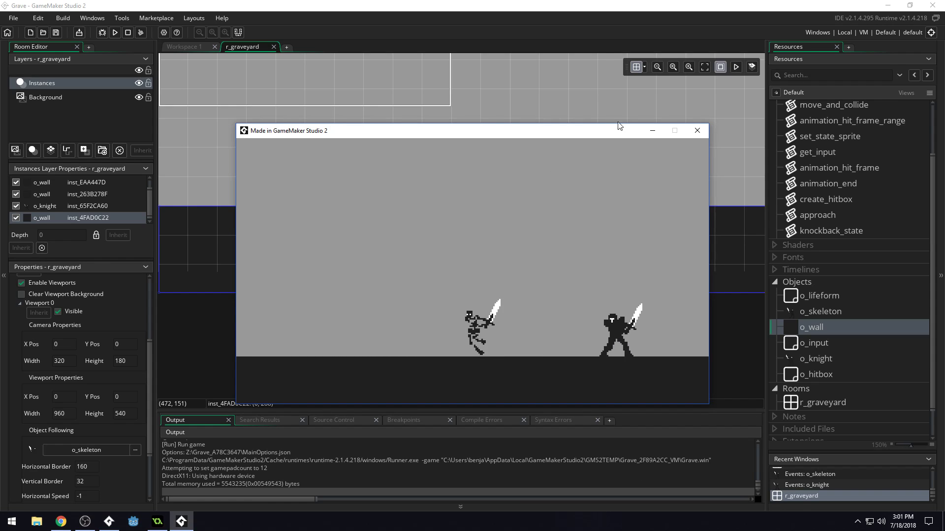
left_click(696, 131)
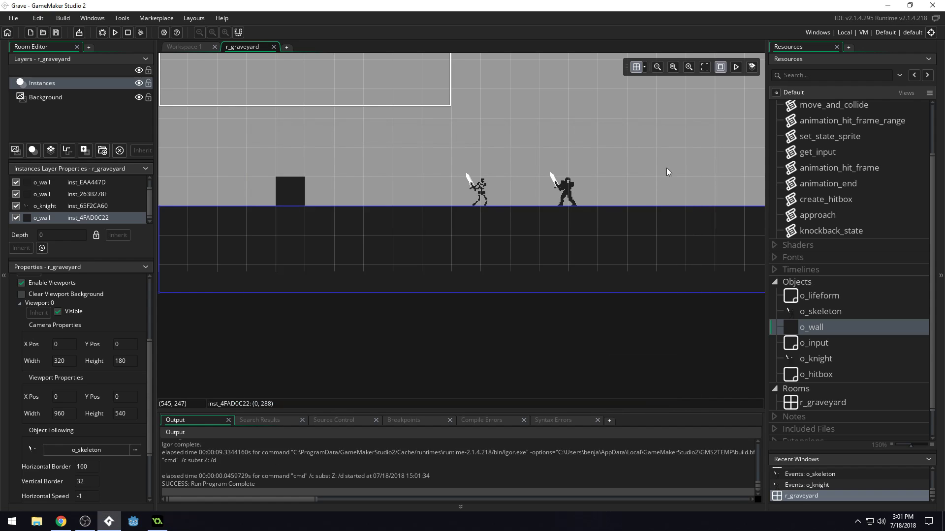
Nudge the skeleton instance off the grid in small amounts to raise it one pixel above the floor.
scroll(659, 169, "down", 1)
scroll(569, 152, "up", 3)
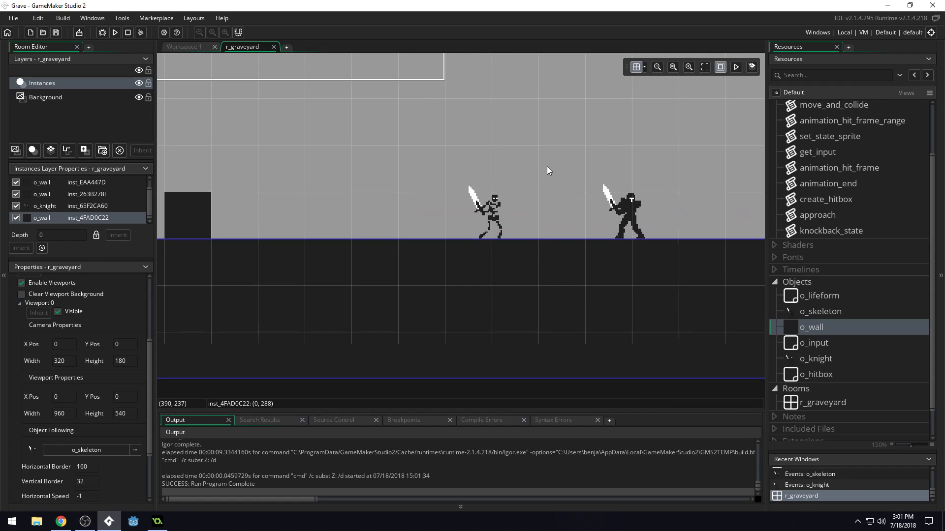
scroll(548, 170, "up", 4)
left_click(514, 169)
scroll(514, 169, "down", 1)
left_click(487, 253)
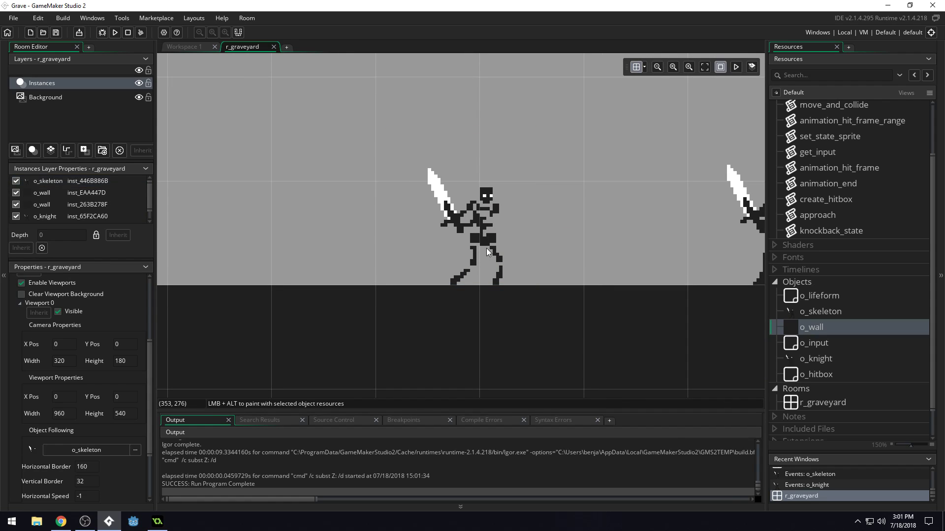
left_click(492, 251)
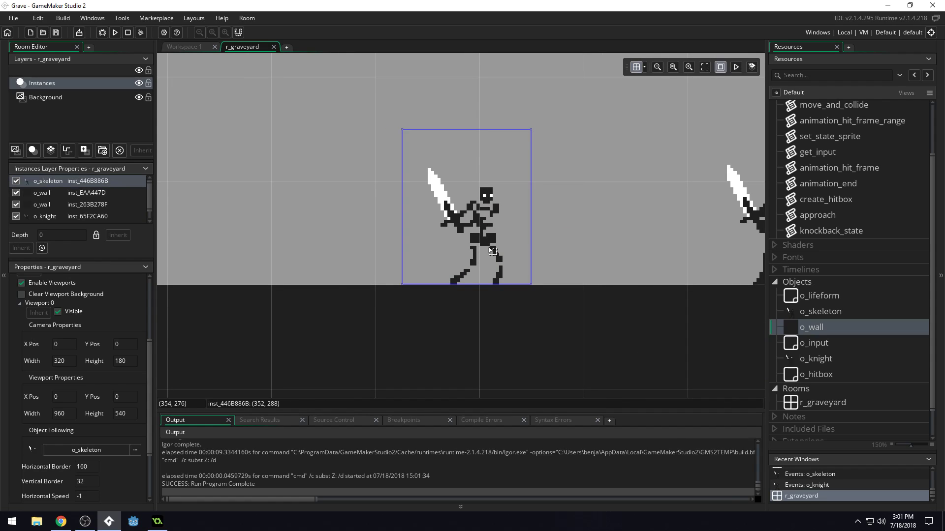
left_click_drag(497, 206, 493, 185)
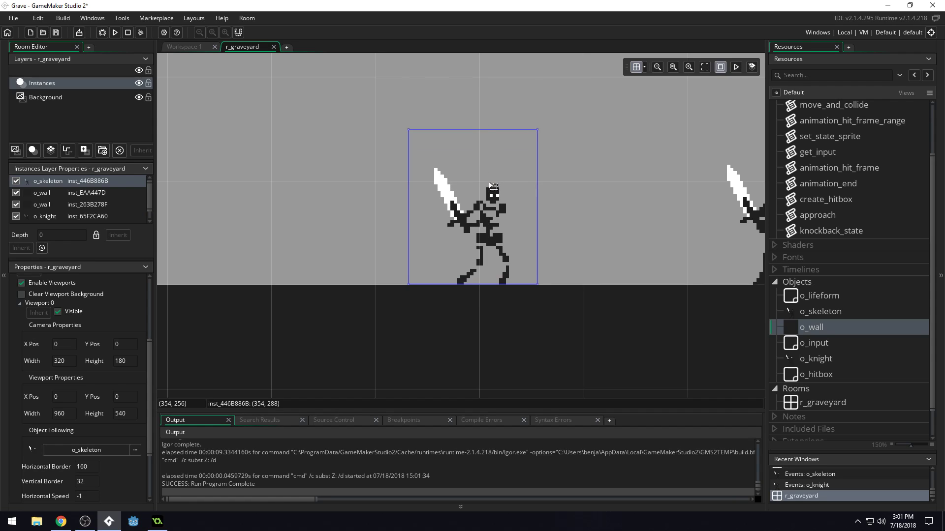
left_click(495, 218)
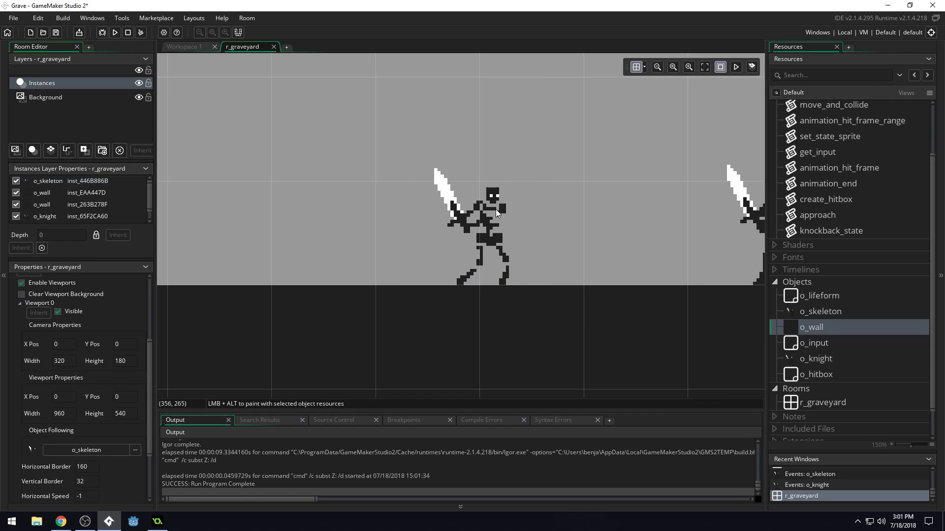
left_click(491, 219)
left_click(493, 219)
left_click_drag(491, 212, 484, 183)
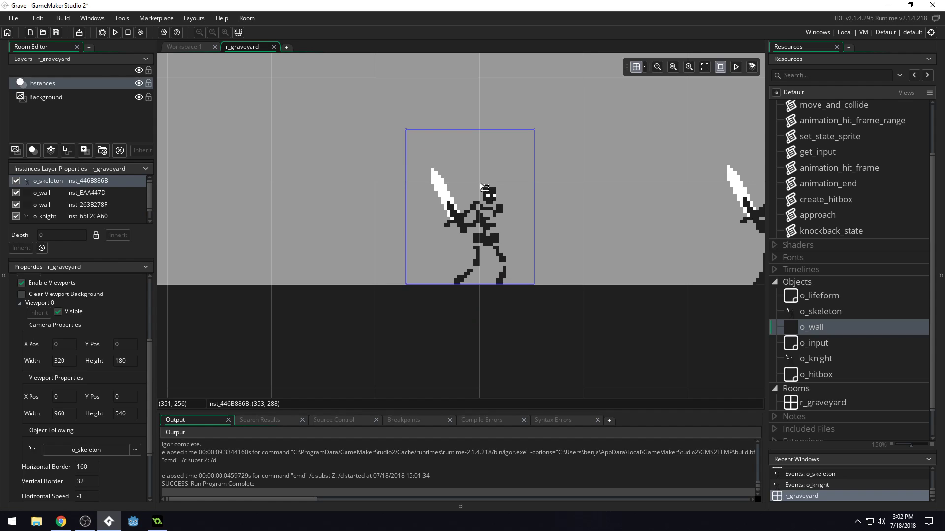
Raise the knight instance one pixel above the floor to (448, 287) and deselect it.
middle_click_drag(597, 234, 477, 231)
left_click(639, 228)
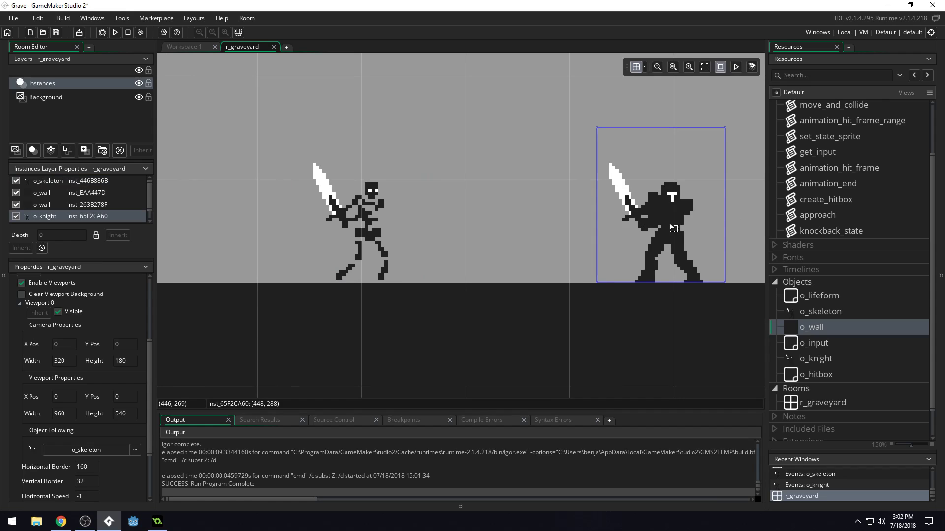
left_click_drag(668, 226, 572, 177, "alt")
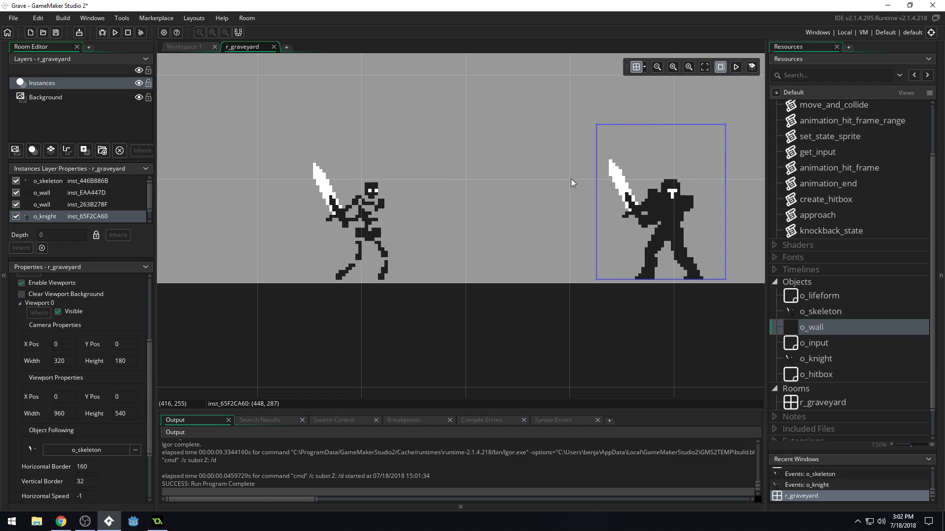
left_click(439, 189)
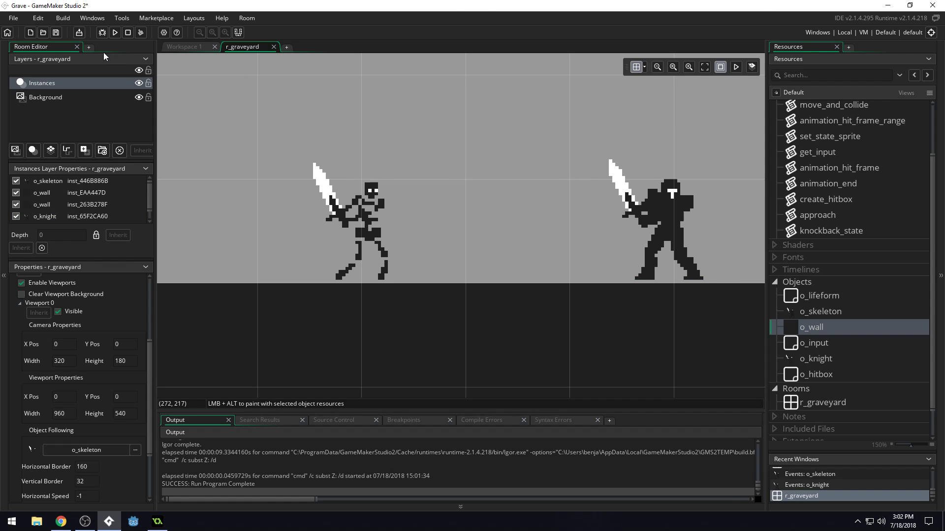
Run the game, test running and rolling the raised skeleton in both directions near the knight, and close it.
left_click(115, 33)
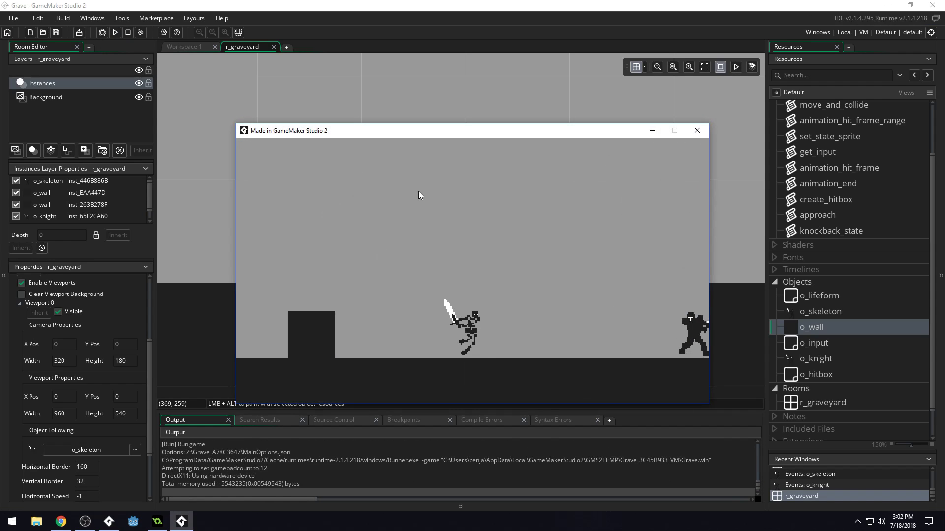
key("Left")
key("Right")
key("space")
key("Left")
key("space")
key("Right")
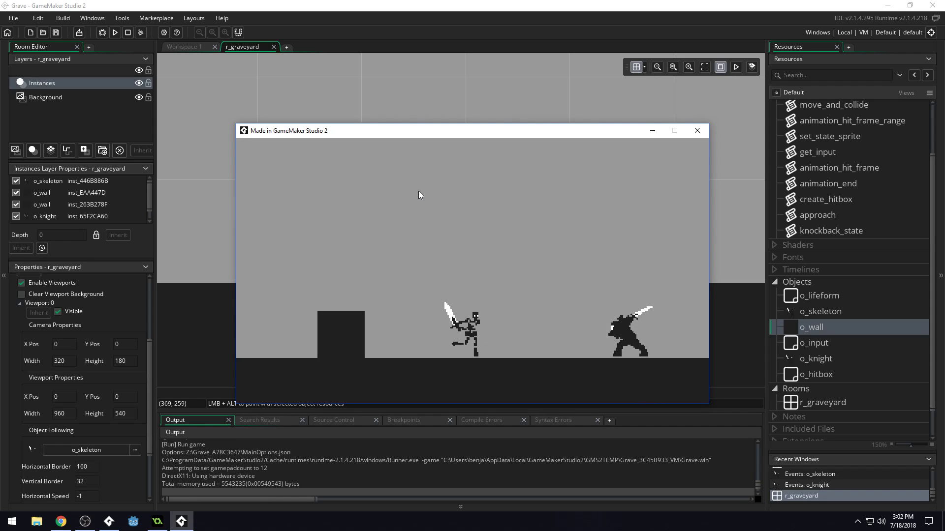
key("Escape")
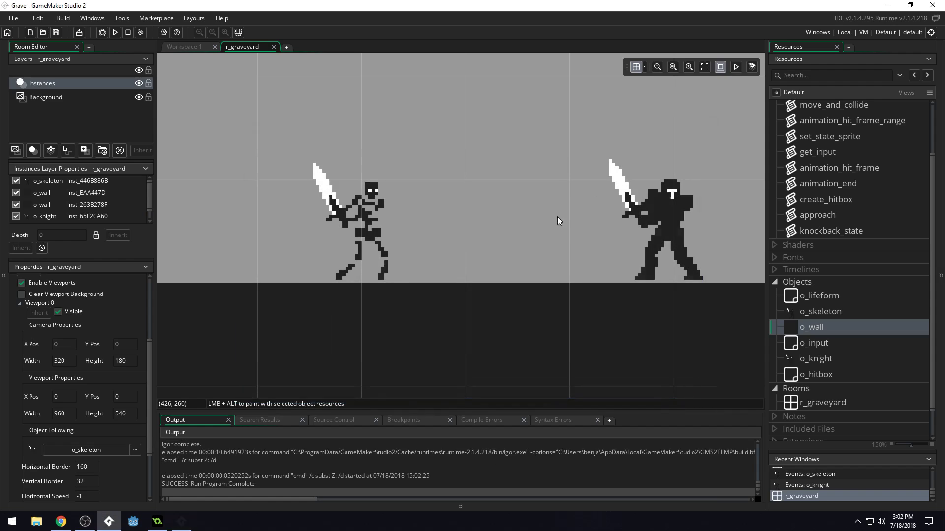
Place the skeleton back on the floor at (352, 288) and the knight at (448, 288).
left_click_drag(366, 232, 398, 305)
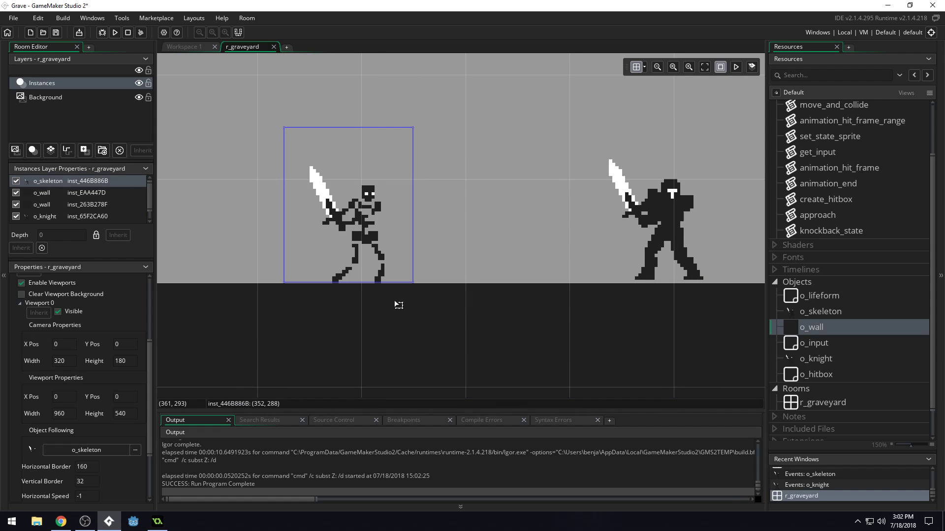
left_click_drag(676, 228, 728, 319)
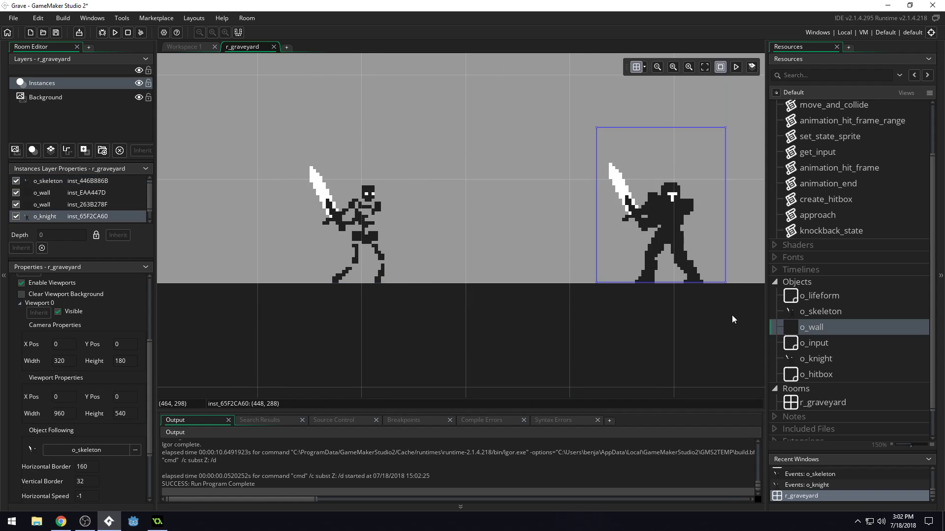
scroll(858, 219, "up", 2)
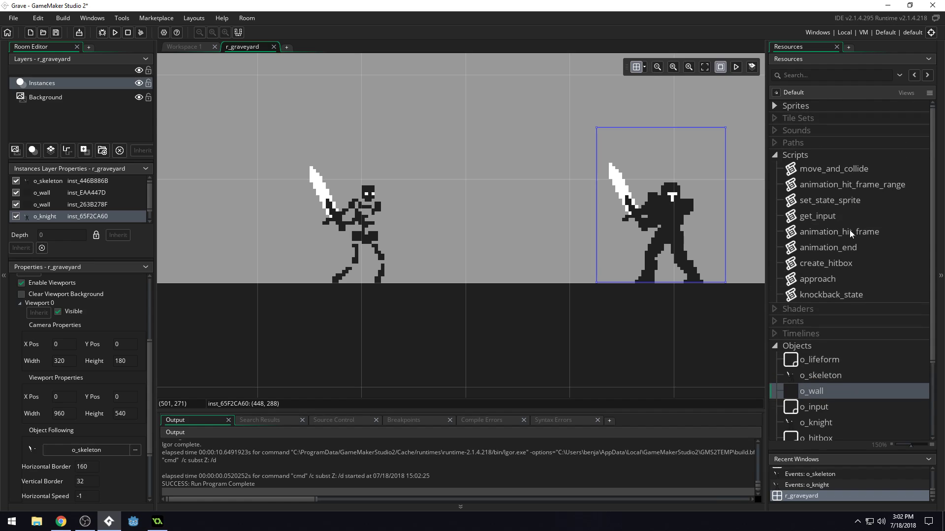
Open the s_skeleton_mask sprite from the Skeleton sprite group and check its size and origin.
left_click(777, 108)
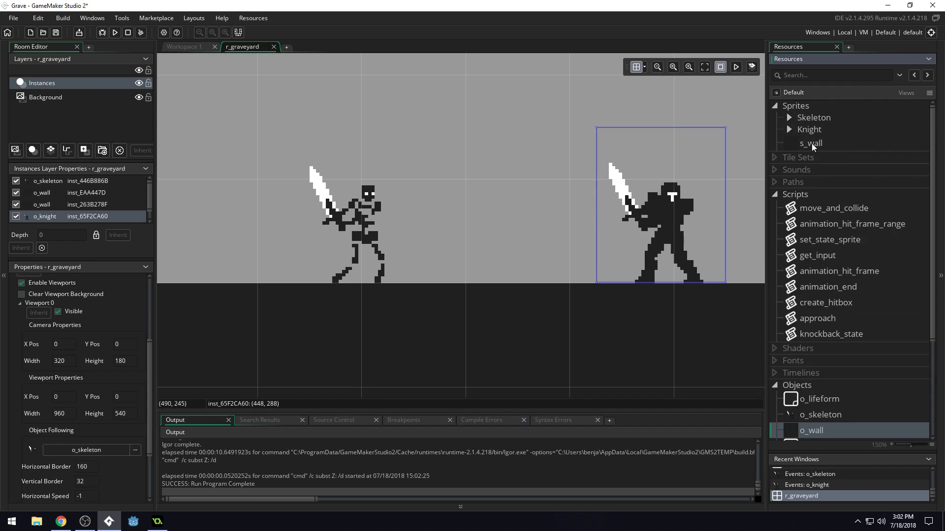
left_click(790, 121)
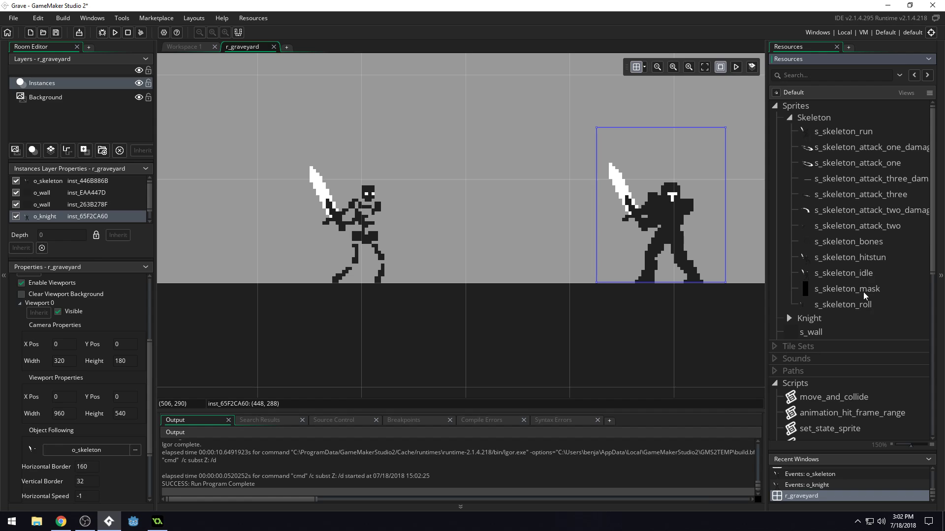
left_click(790, 318)
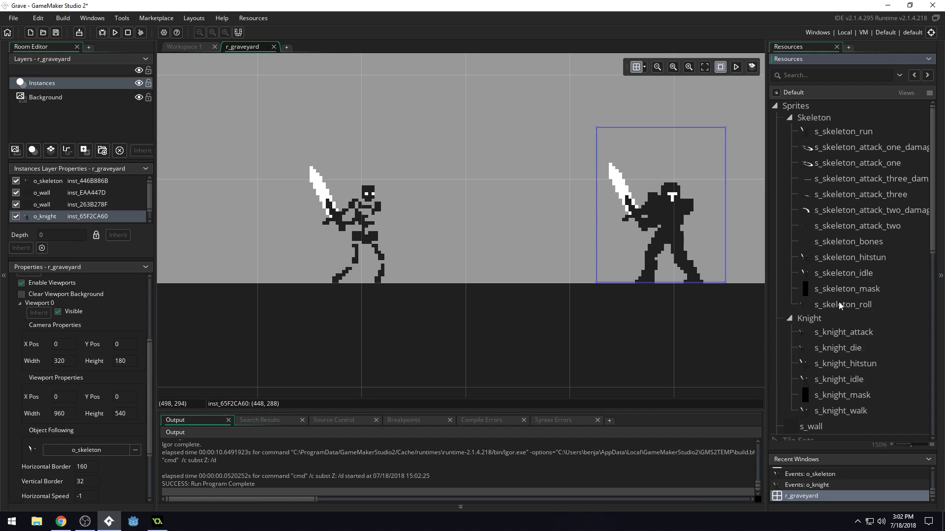
double_click(838, 286)
scroll(655, 253, "down", 2)
scroll(654, 253, "up", 1)
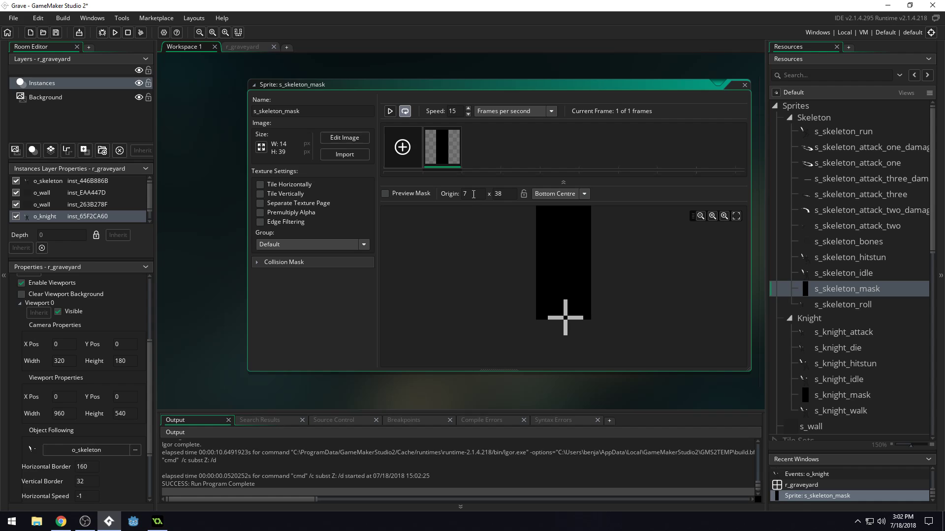
left_click_drag(513, 194, 483, 195)
Try erasing the bottom pixel row of the s_skeleton_mask image, then undo the erase and save the project.
double_click(442, 148)
scroll(487, 207, "down", 3)
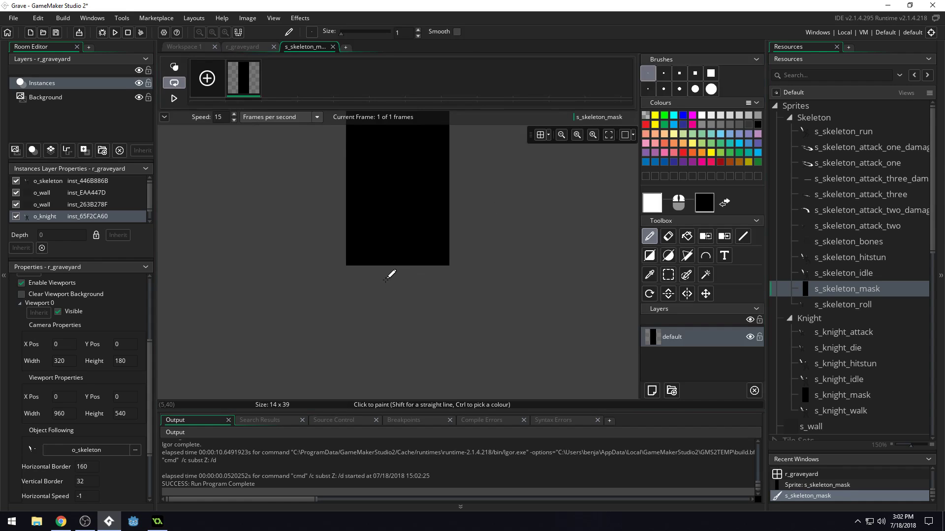
key("e")
left_click_drag(347, 262, 464, 263)
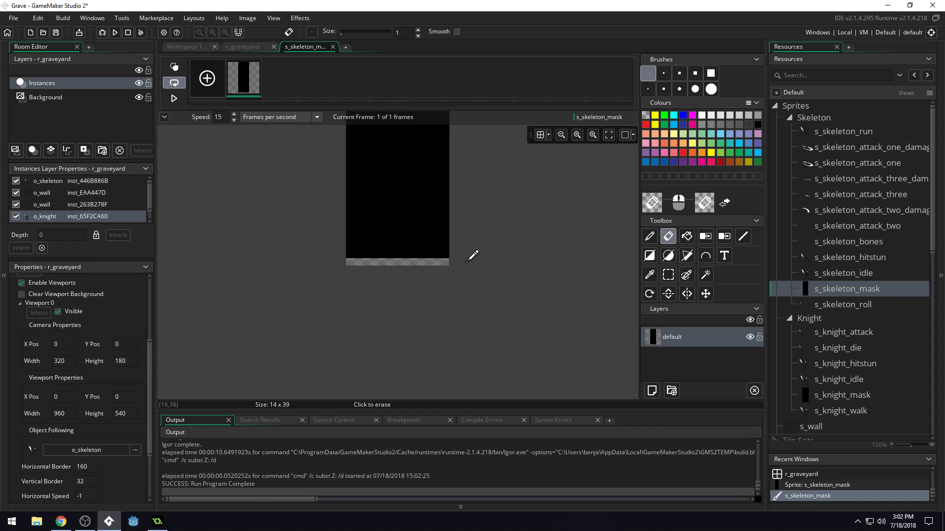
key("ctrl+s")
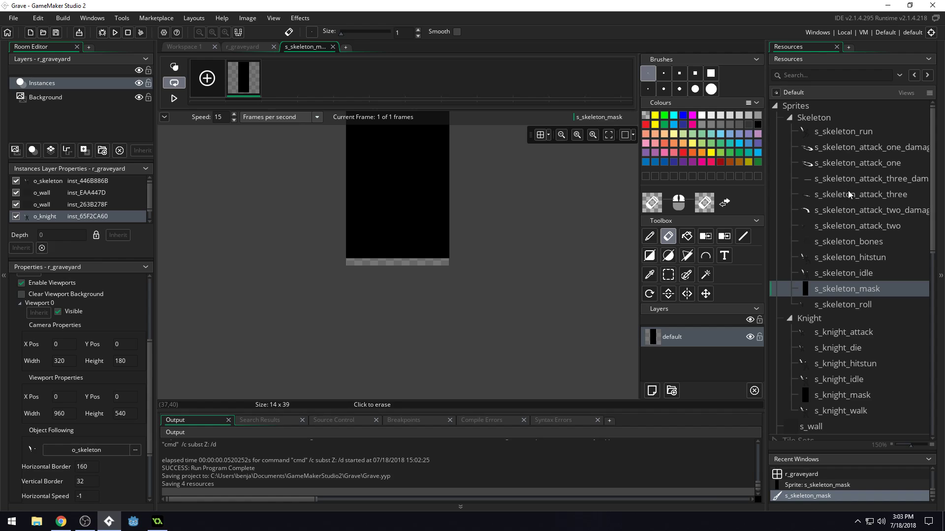
key("ctrl+z")
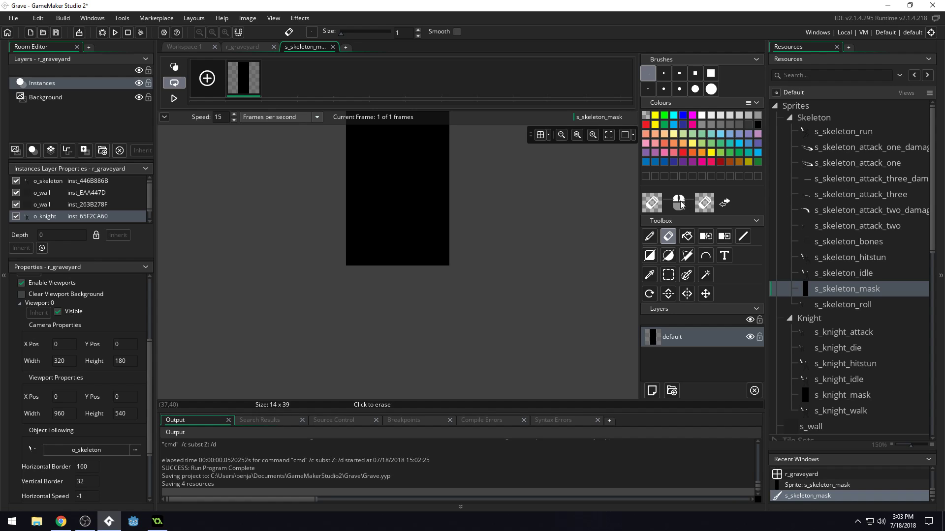
key("ctrl+s")
Check the instance properties of the long floor o_wall at (0, 288) in r_graveyard, then delete that instance.
left_click(193, 48)
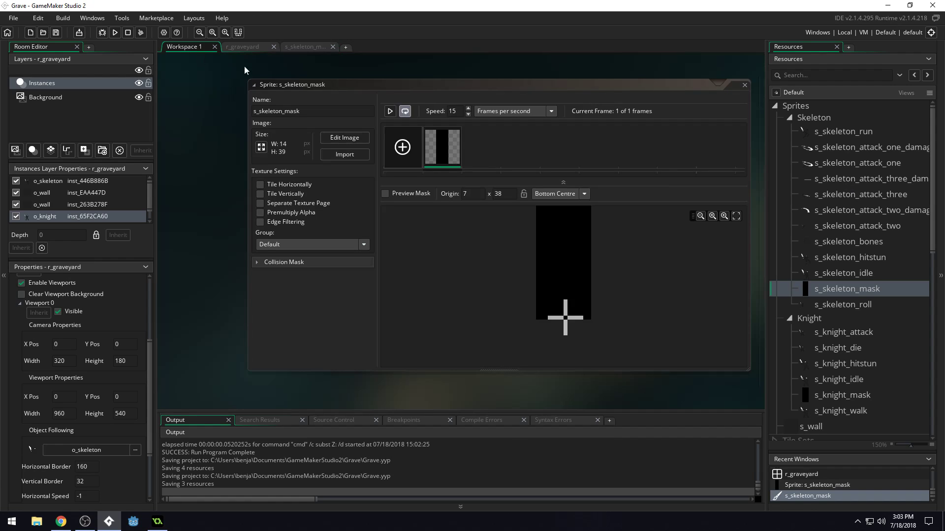
left_click(241, 47)
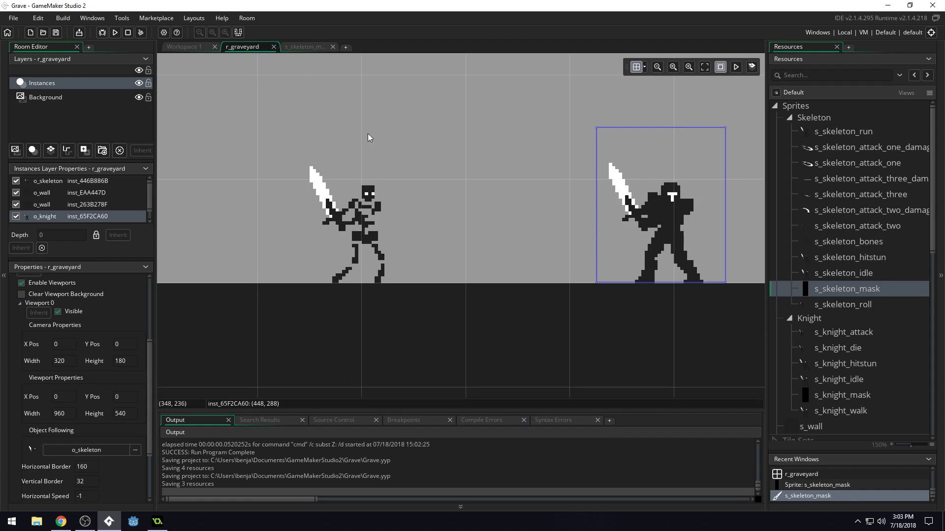
scroll(538, 105, "down", 5, "ctrl")
left_click(476, 190)
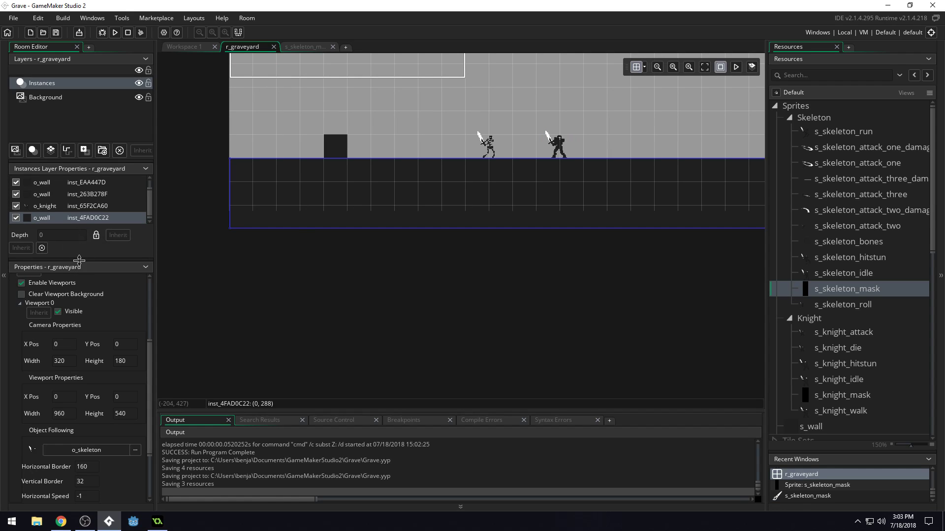
left_click_drag(79, 260, 79, 343)
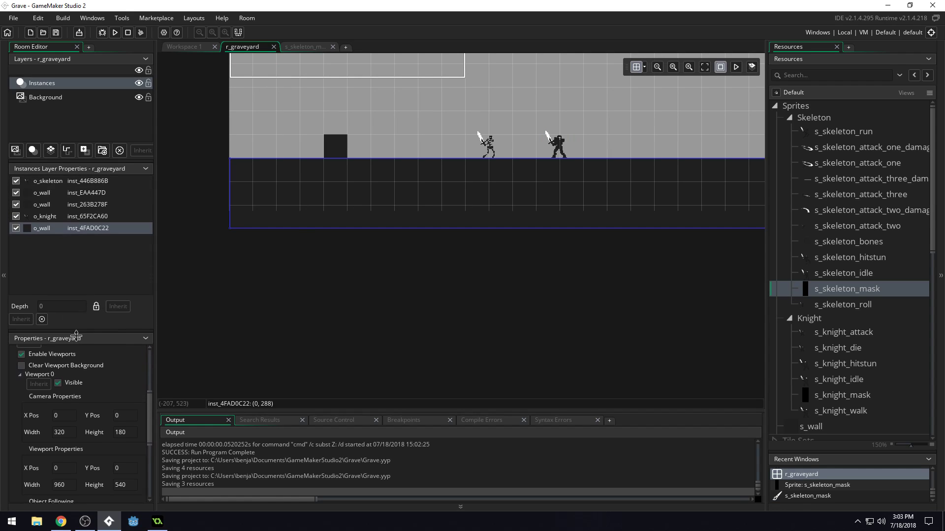
double_click(91, 229)
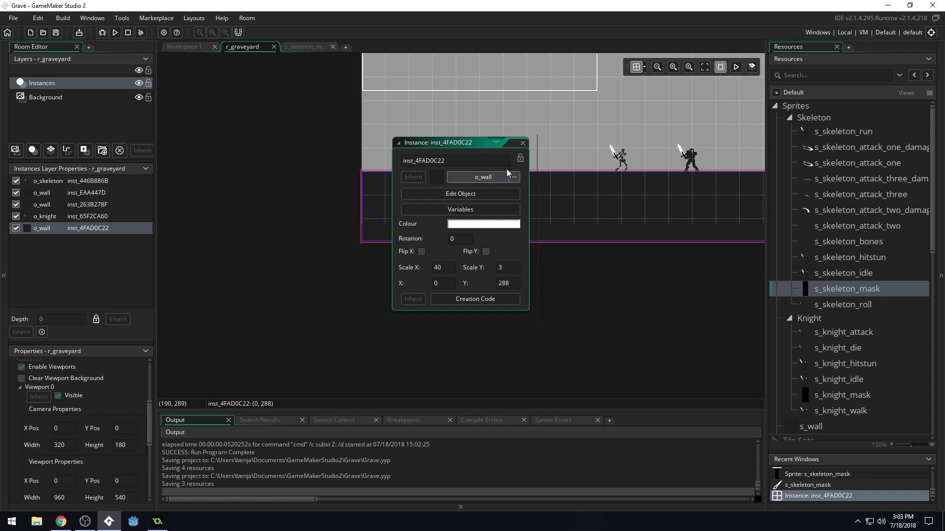
left_click(523, 142)
mouse_move(578, 207)
left_mouse_down()
mouse_move(579, 227)
mouse_move(581, 217)
left_mouse_up()
key("Delete")
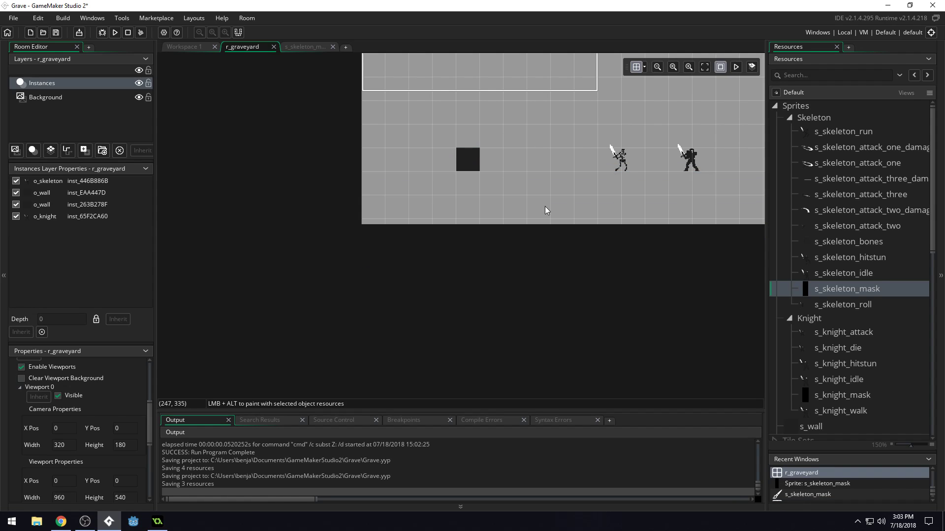
Place a new o_wall instance at (0, 288), at the room's left edge on the characters' ground line.
middle_click_drag(689, 279, 482, 299)
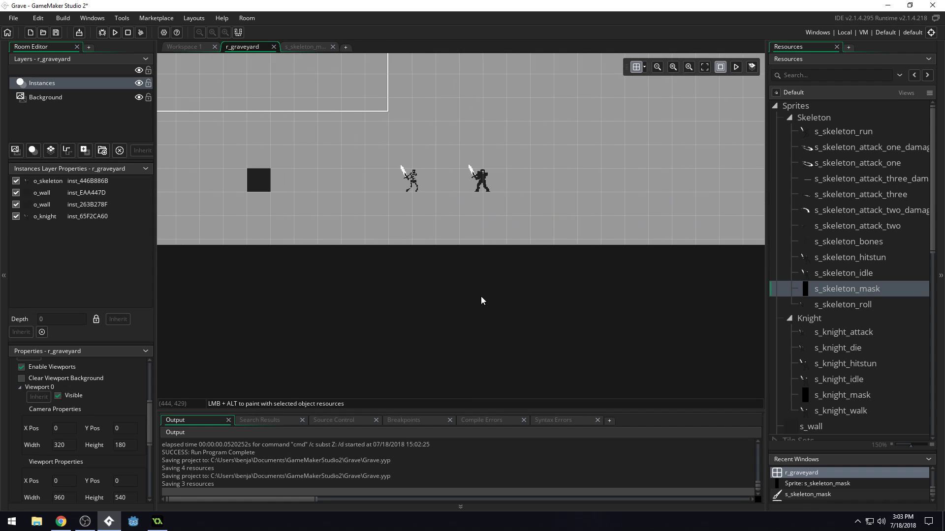
scroll(864, 335, "down", 1)
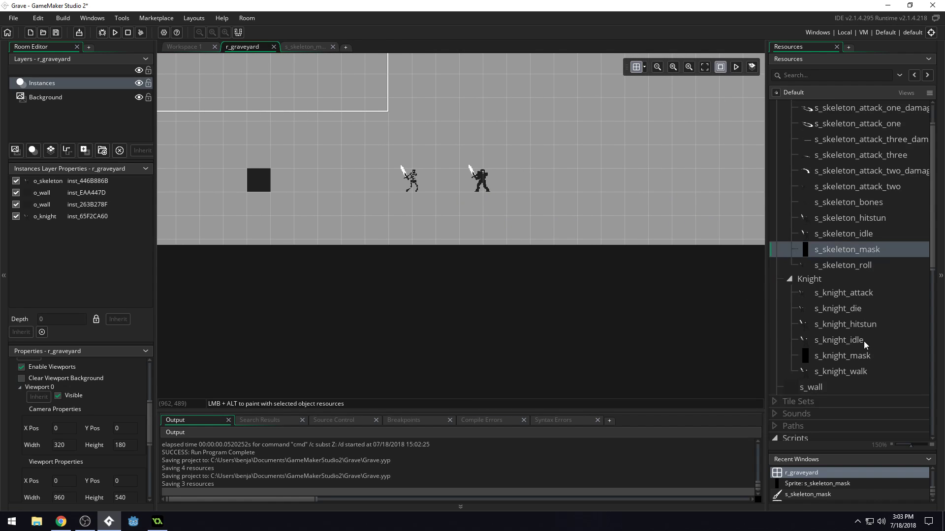
scroll(861, 311, "down", 1)
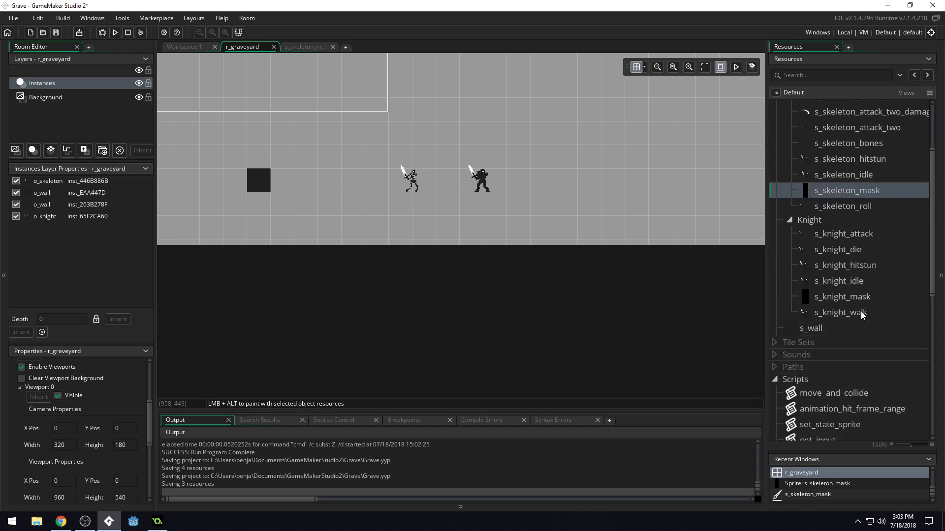
scroll(856, 295, "up", 3)
scroll(850, 295, "down", 10)
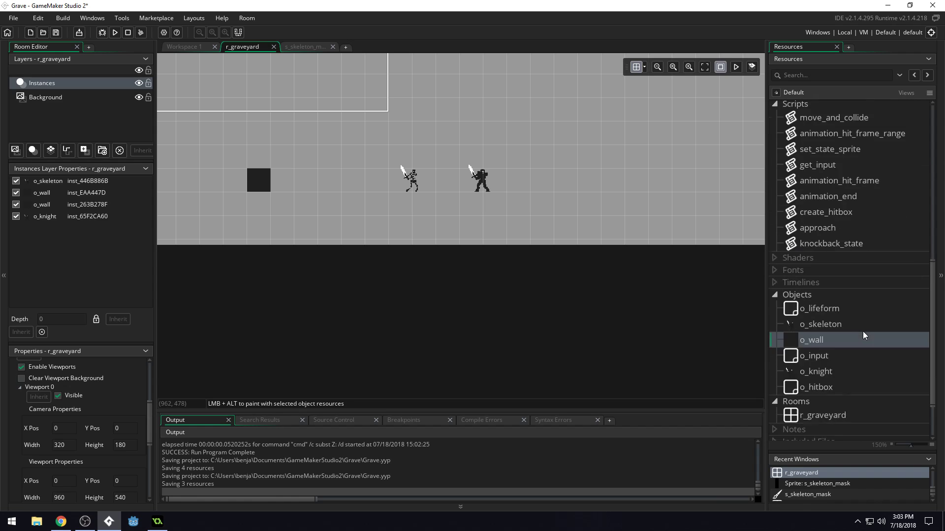
left_click_drag(828, 298, 200, 216)
scroll(309, 245, "down", 1, "ctrl")
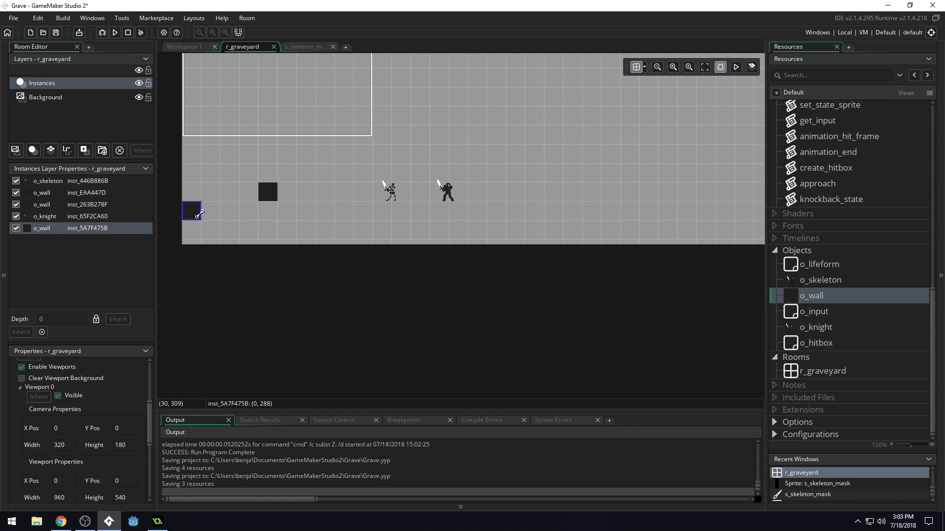
Stretch the new wall horizontally to the room's right edge, keeping it one grid cell high.
left_click_drag(201, 219, 744, 215)
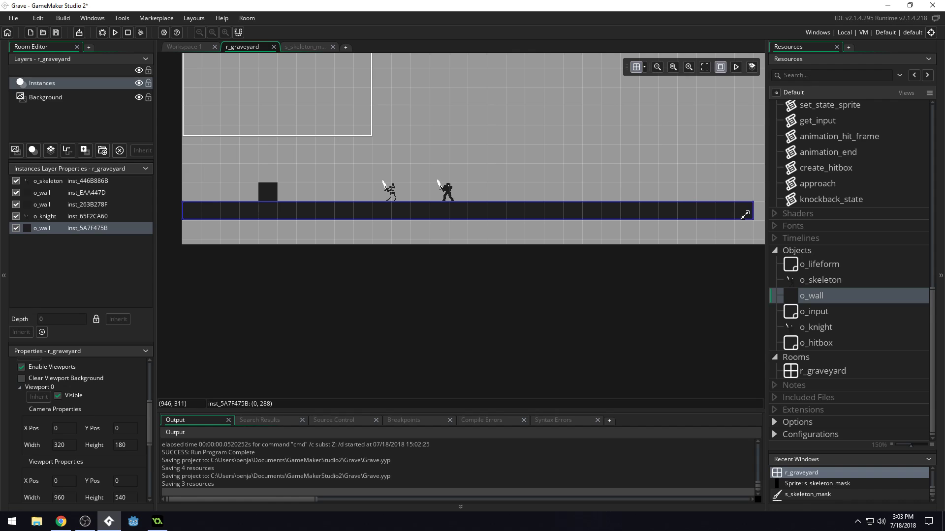
scroll(746, 265, "down", 1)
middle_click_drag(675, 256, 537, 273)
middle_click_drag(663, 249, 530, 286)
left_click_drag(481, 217, 672, 215)
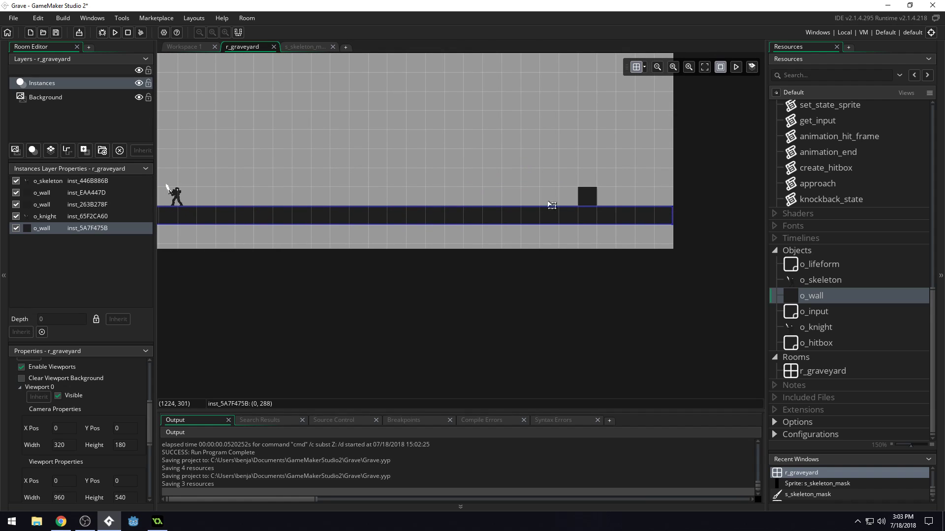
Run the game, test the skeleton's movement on the rebuilt floor, and close the game.
left_click(116, 33)
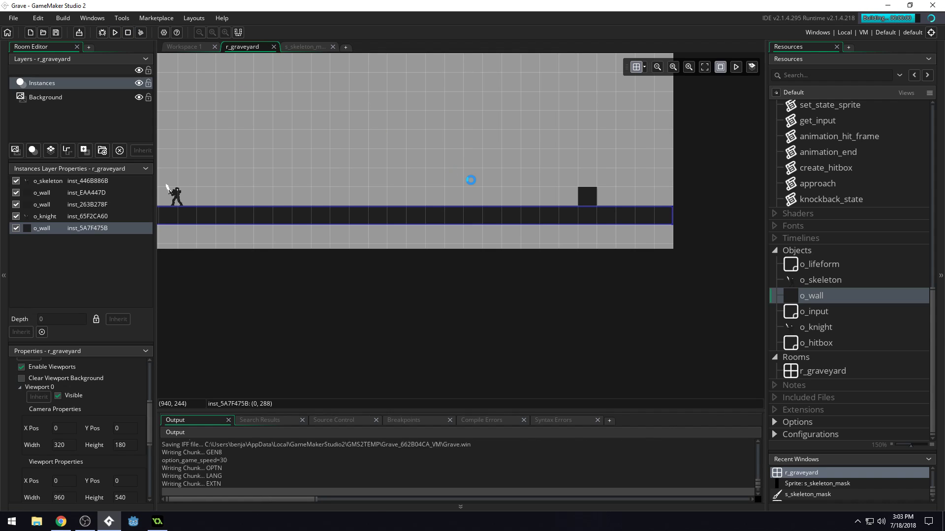
key("space")
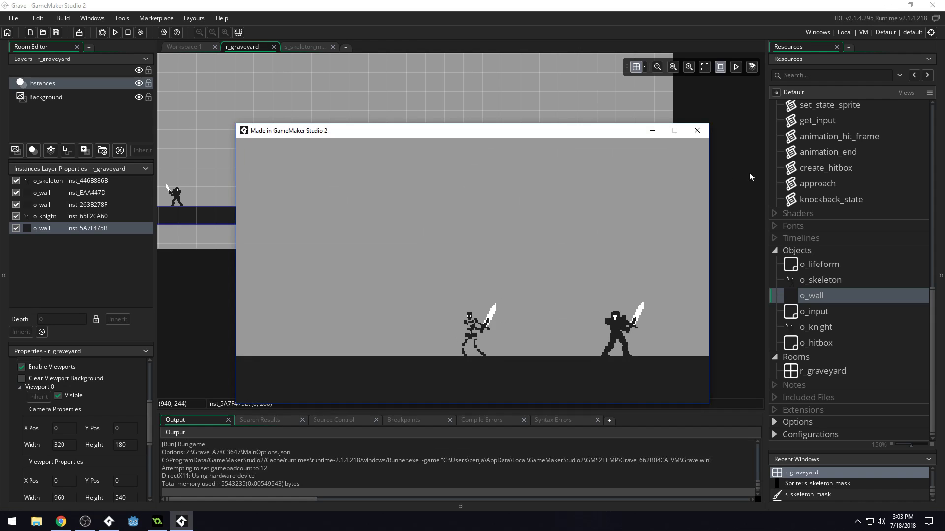
left_click(698, 130)
Open the s_knight_mask sprite and check its size and origin.
middle_click_drag(436, 345, 456, 345)
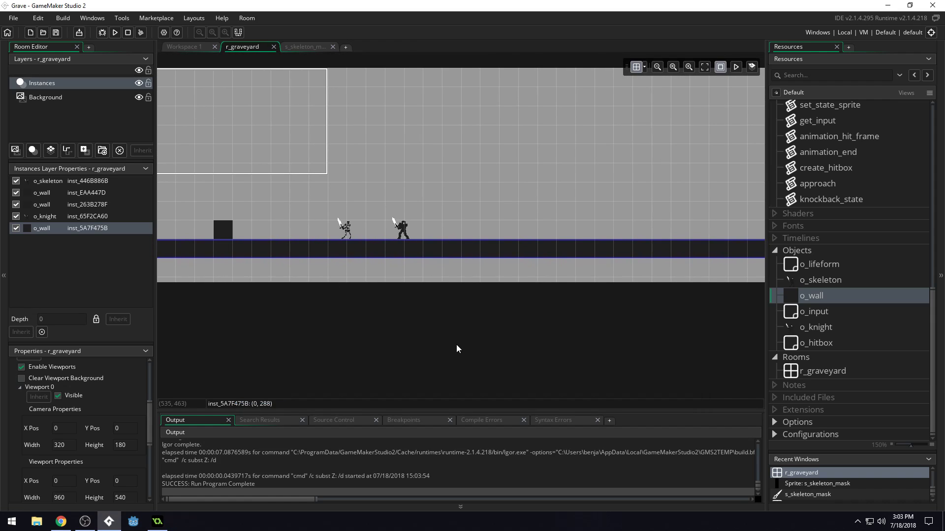
scroll(456, 346, "down", 2)
scroll(848, 181, "up", 5)
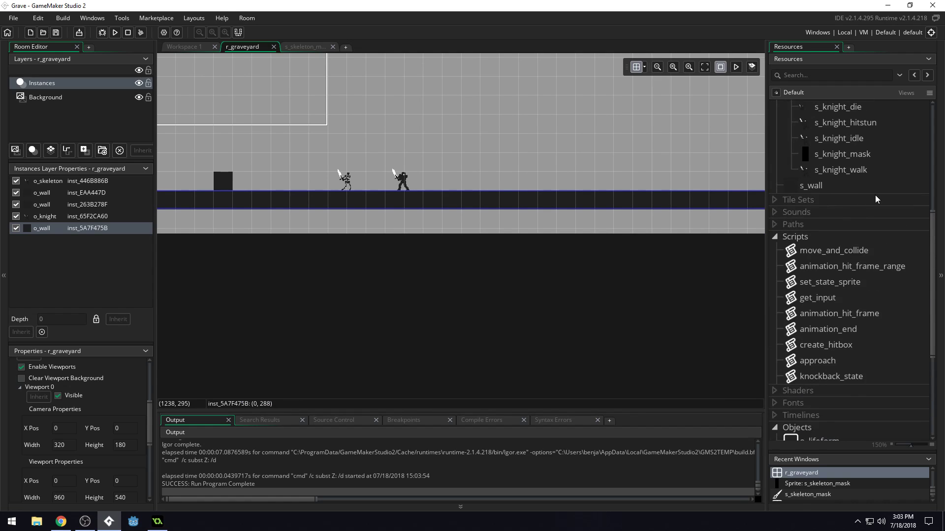
double_click(843, 154)
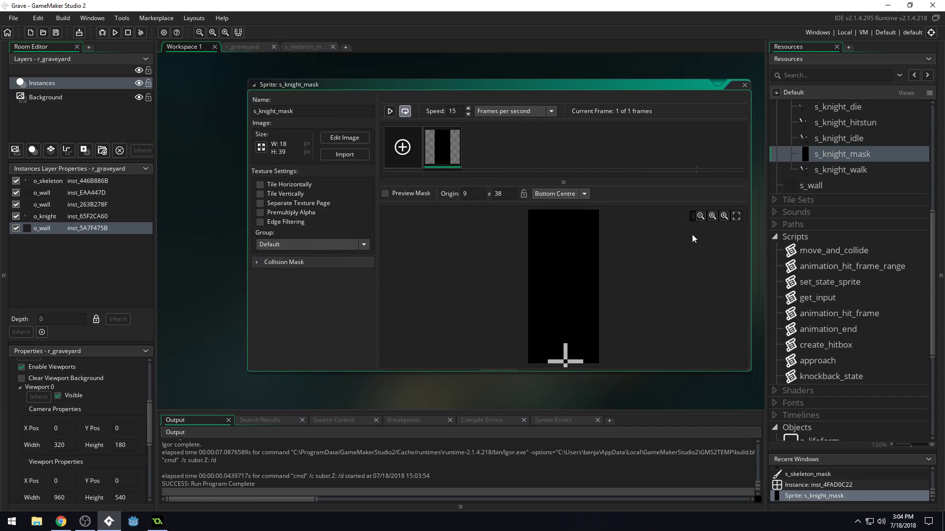
scroll(844, 162, "up", 2)
Reopen the s_skeleton_mask image and try erasing its bottom row of pixels.
double_click(841, 127)
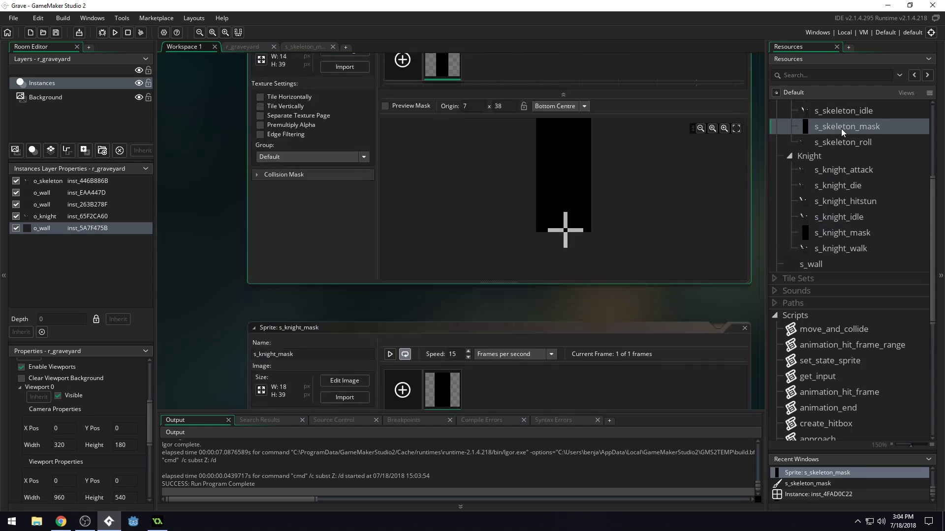
double_click(455, 143)
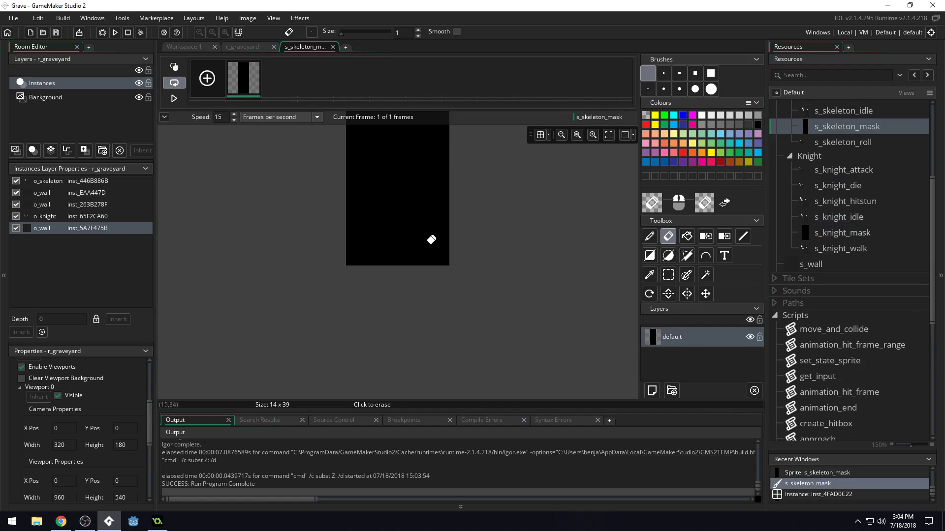
left_click(445, 262)
left_click_drag(444, 262, 341, 262)
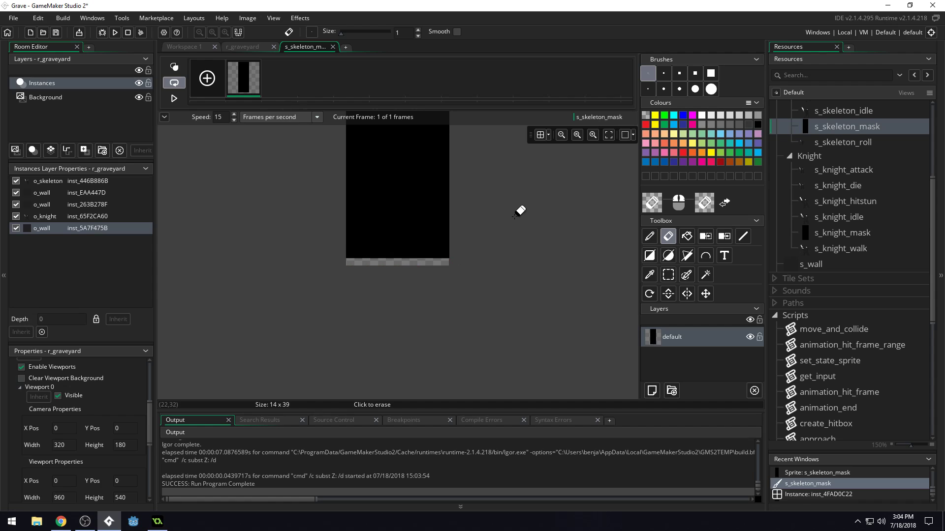
middle_click_drag(515, 217, 549, 411)
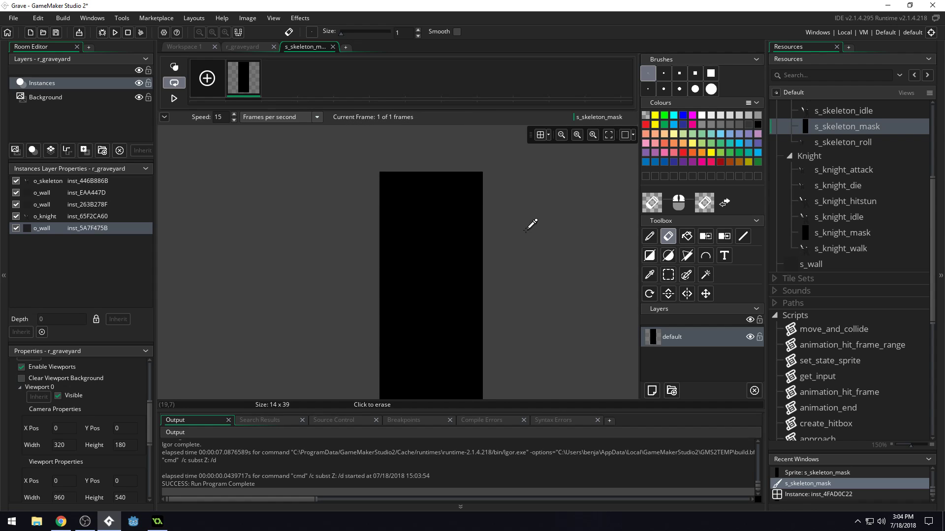
scroll(529, 234, "down", 3)
scroll(528, 239, "up", 2)
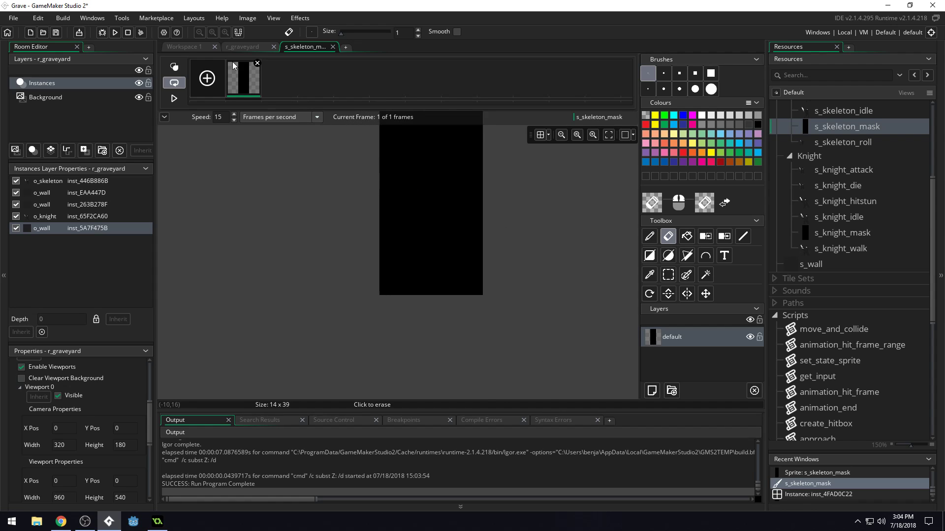
Auto-trim all frames of s_skeleton_mask and check the whole mask image.
left_click(245, 19)
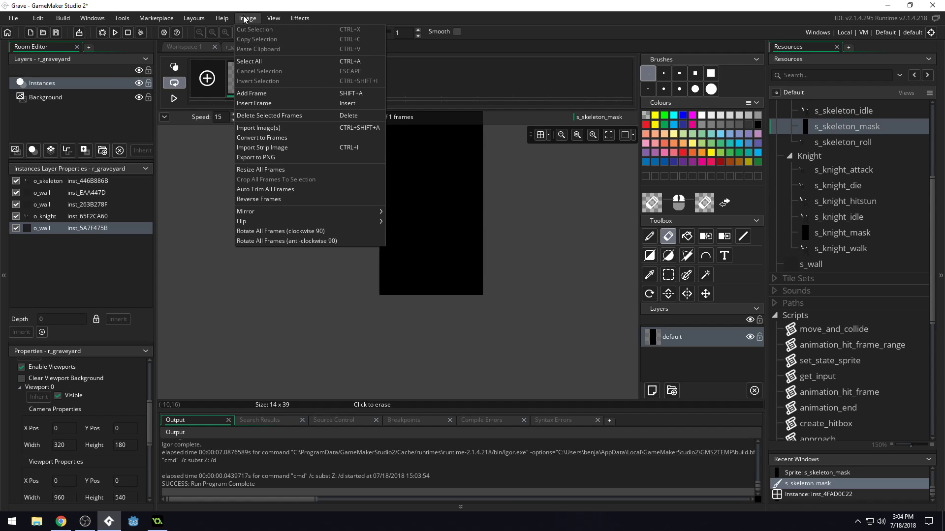
left_click(284, 189)
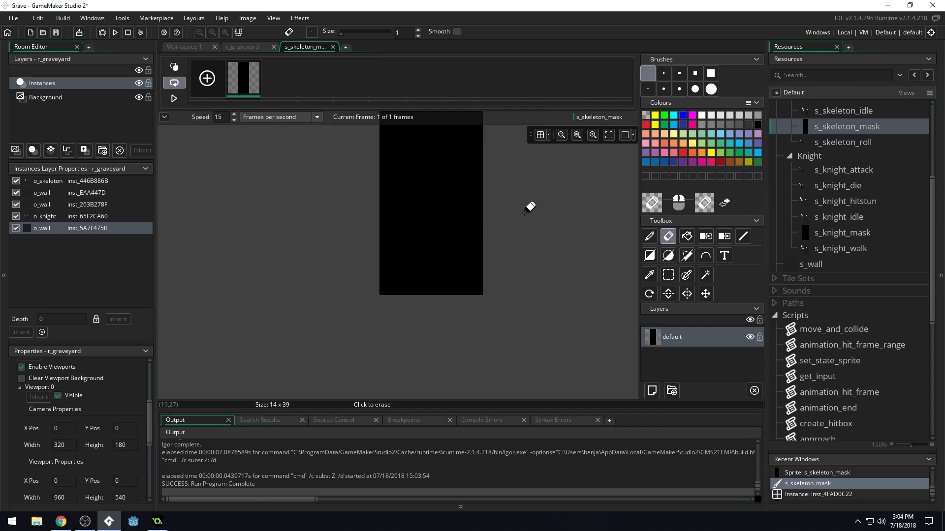
scroll(507, 213, "down", 1)
scroll(506, 213, "down", 1)
middle_click_drag(536, 194, 489, 274)
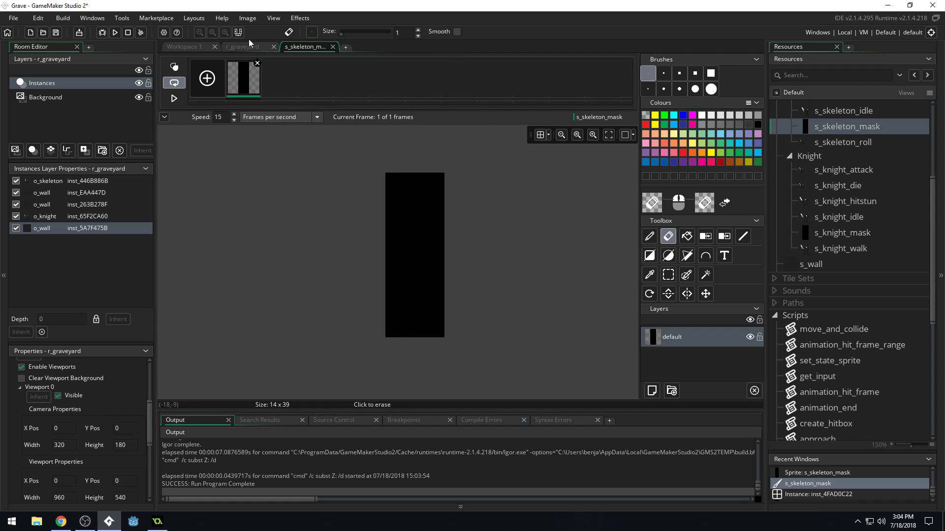
Resize the s_skeleton_mask canvas to 16 x 41 pixels around the centred image and save the project.
left_click(248, 18)
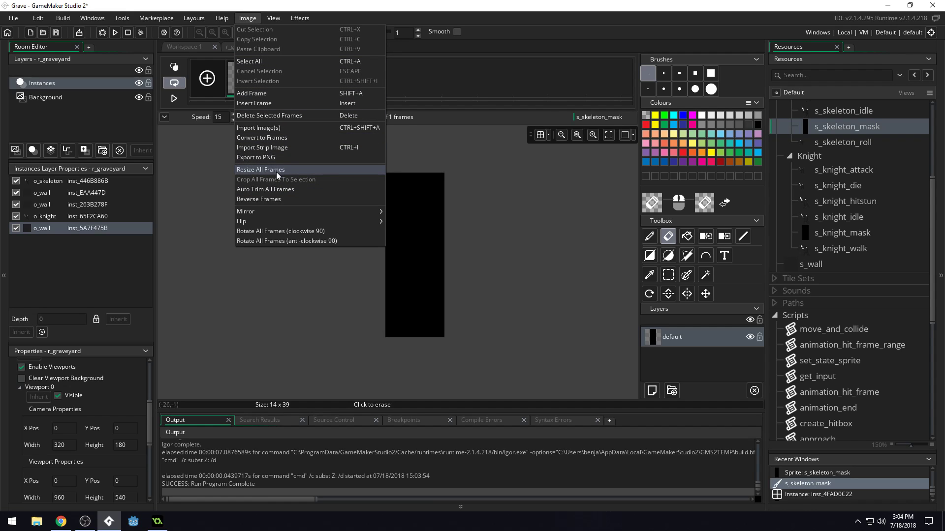
left_click(541, 213)
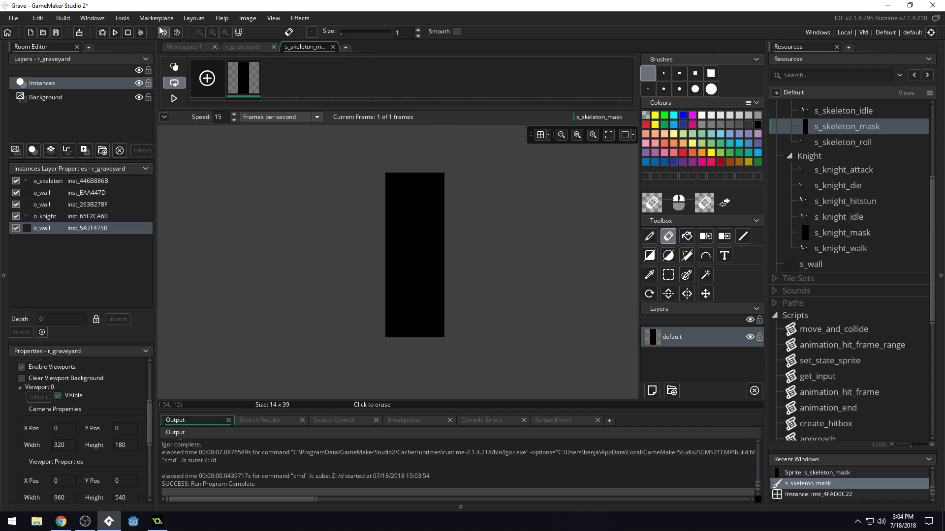
left_click(249, 19)
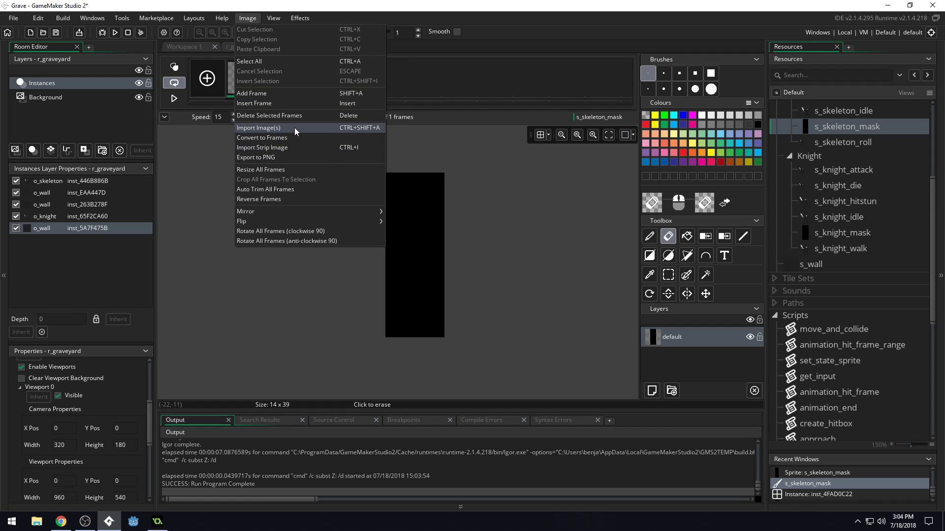
left_click(291, 169)
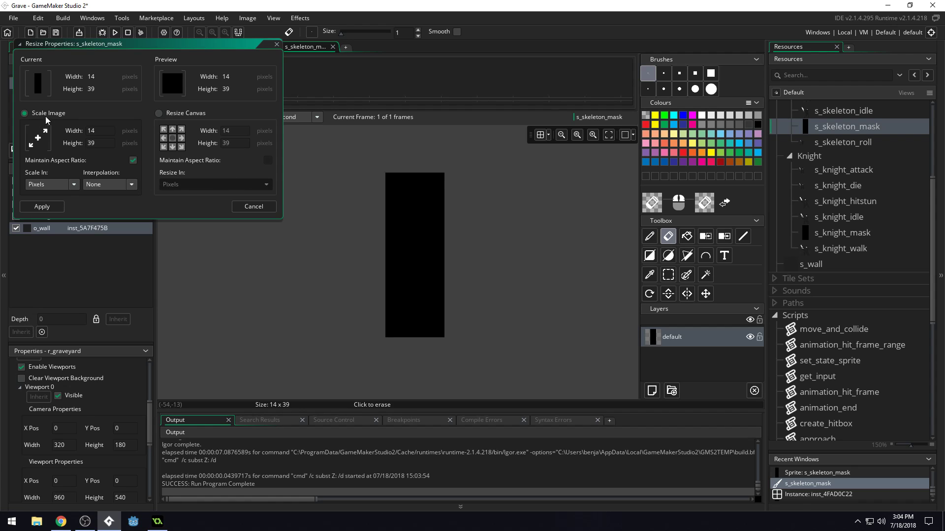
left_click(169, 115)
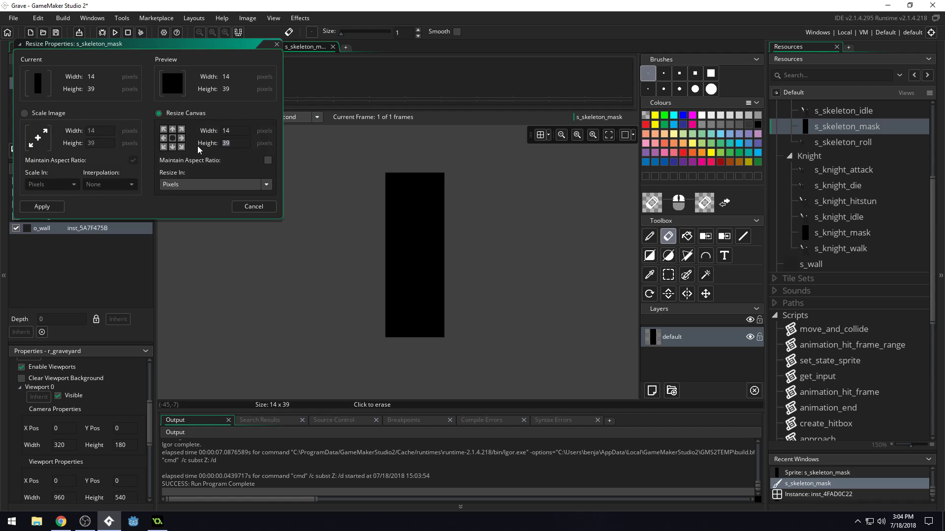
type("41")
key("shift+Tab")
type("16")
left_click(46, 208)
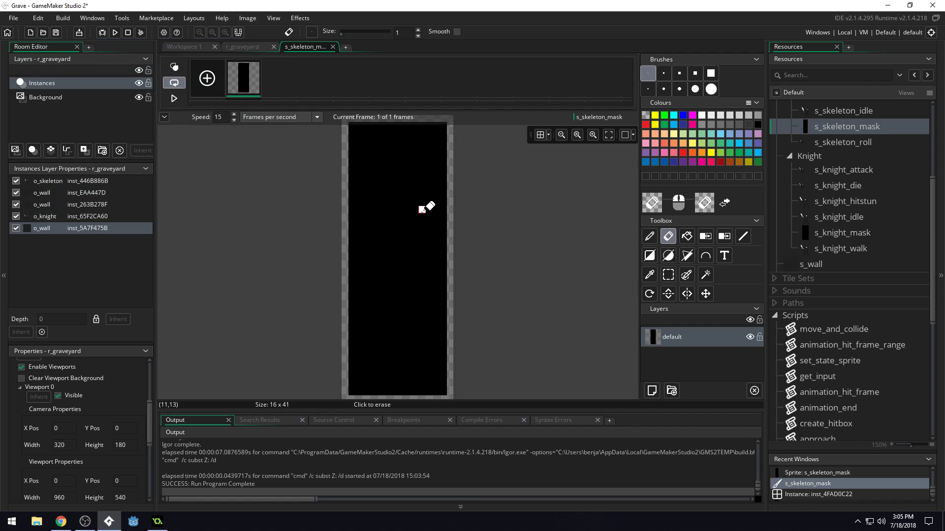
scroll(413, 230, "down", 1)
scroll(413, 230, "down", 3)
scroll(420, 247, "up", 3)
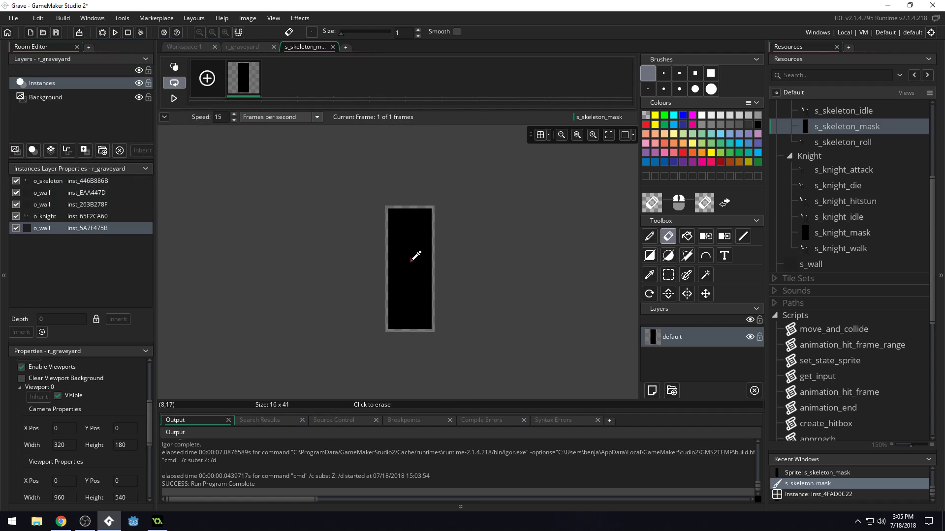
key("ctrl+s")
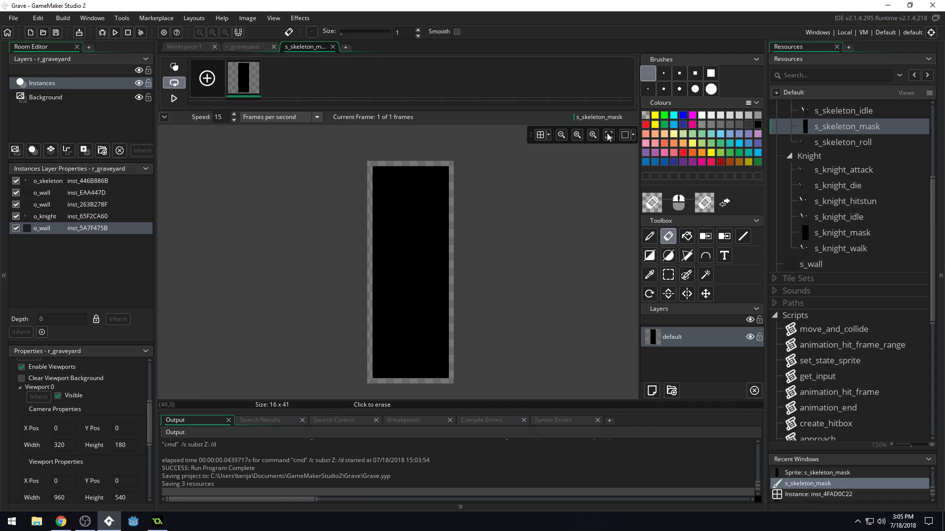
Run the game, walk the skeleton back and forth to test its mask, and close the game.
left_click(114, 35)
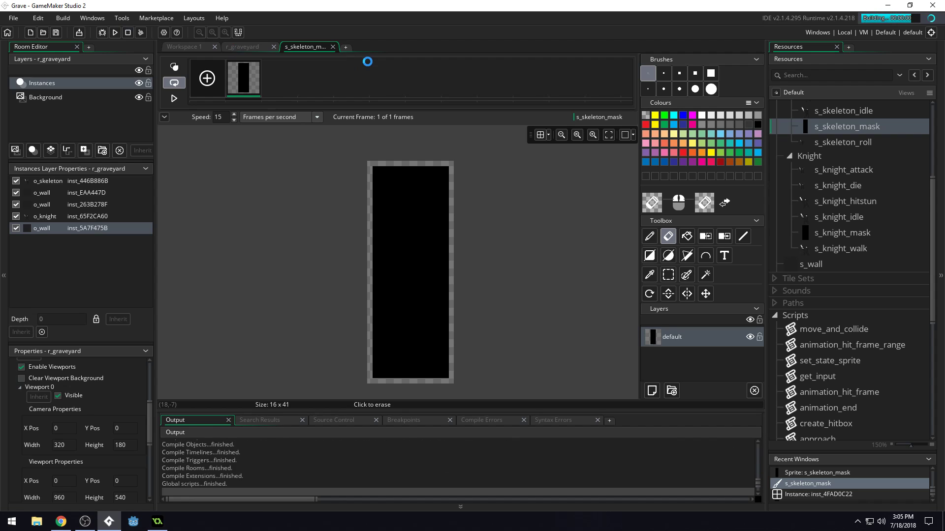
key("Left")
key("Right")
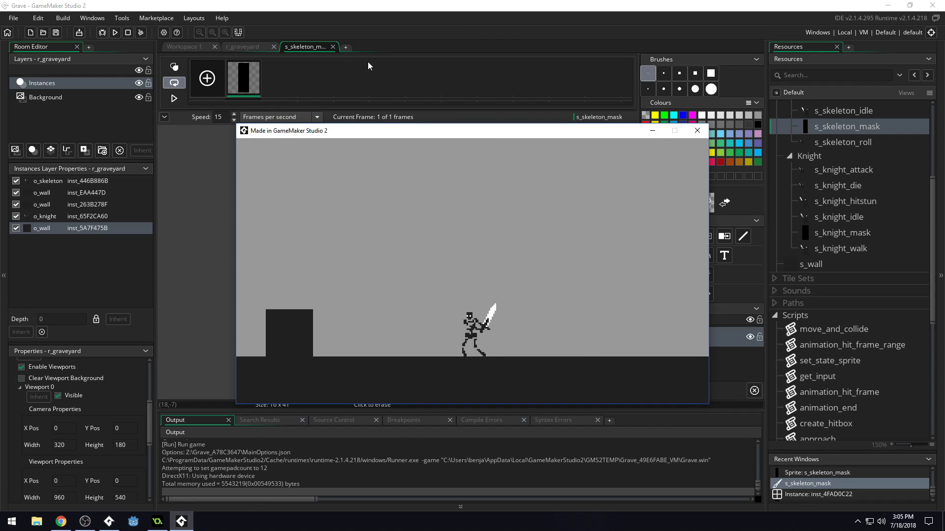
key("Left")
key("Right")
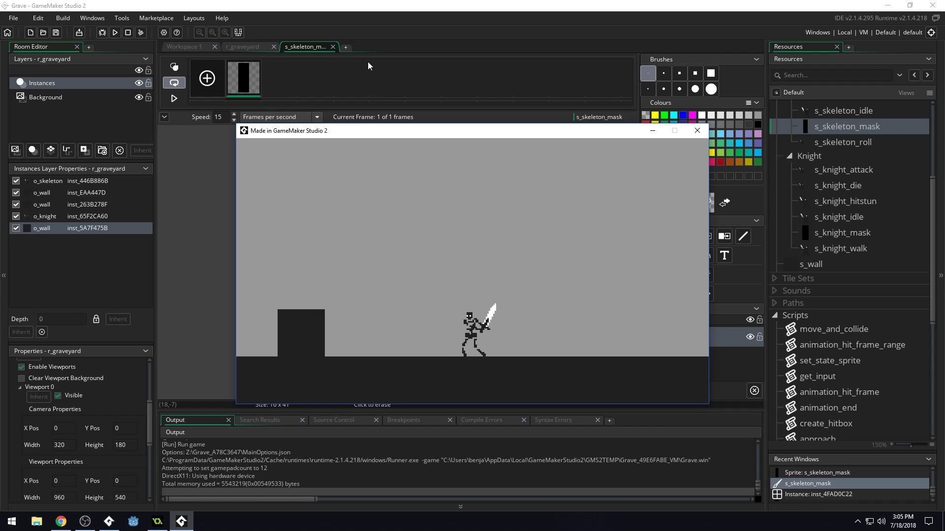
left_click(696, 130)
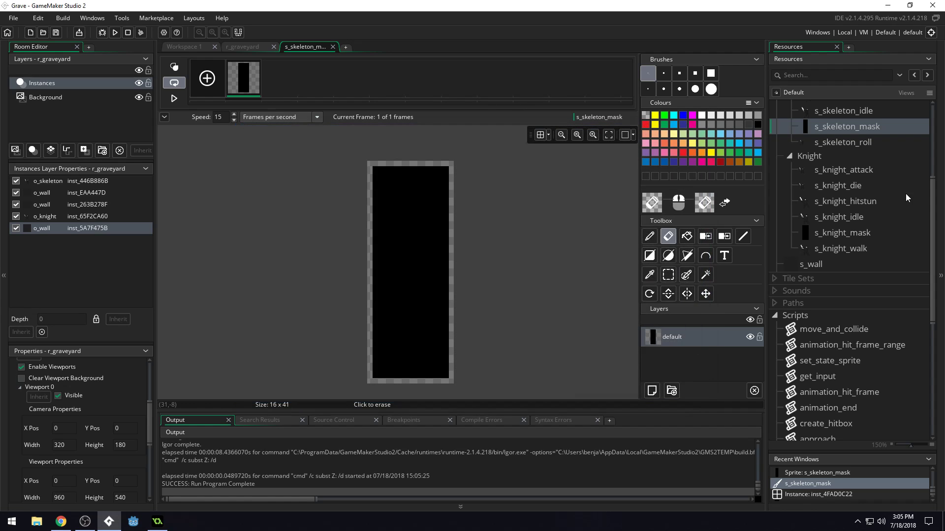
Resize the s_knight_mask canvas to 20 x 41 pixels around the centred image and save the project.
double_click(866, 233)
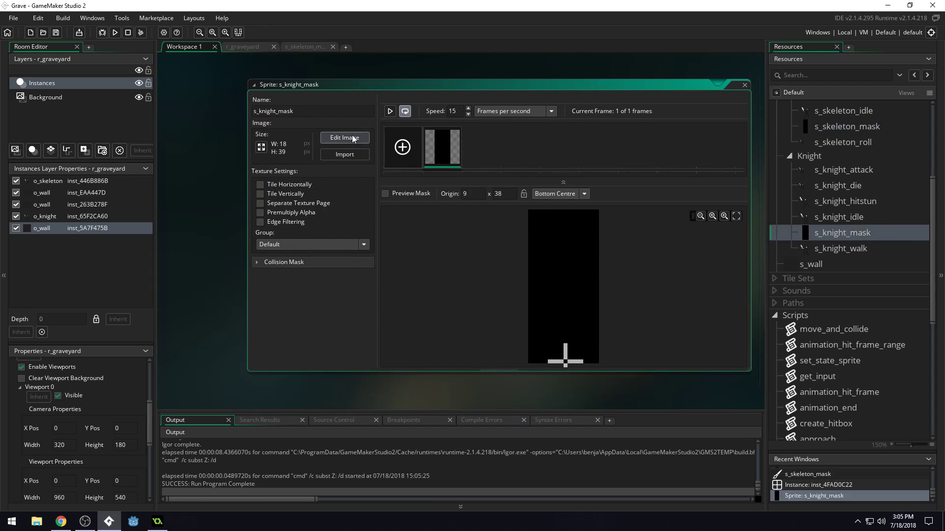
left_click(344, 138)
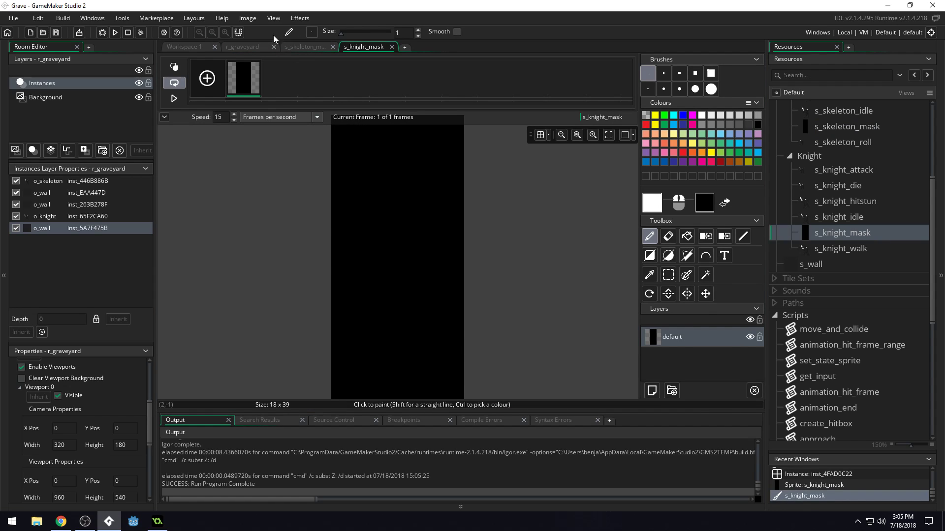
left_click(248, 19)
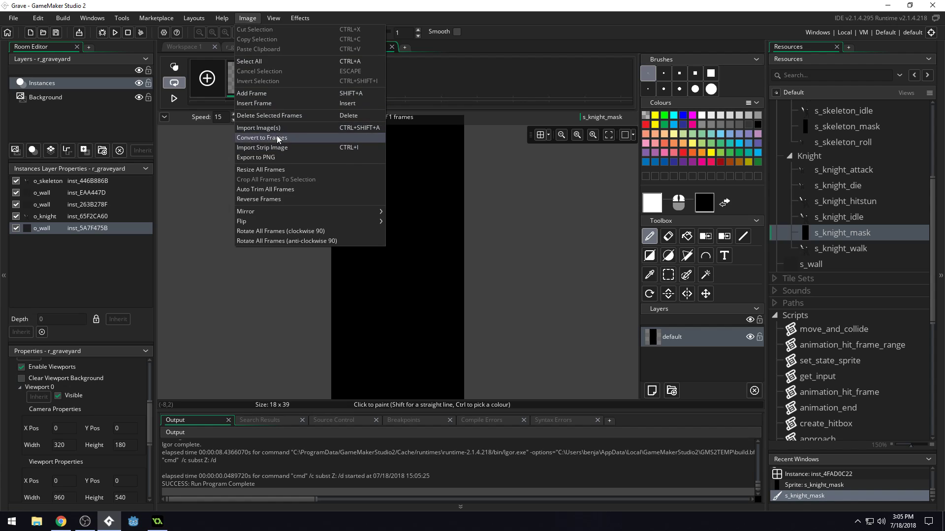
left_click(281, 170)
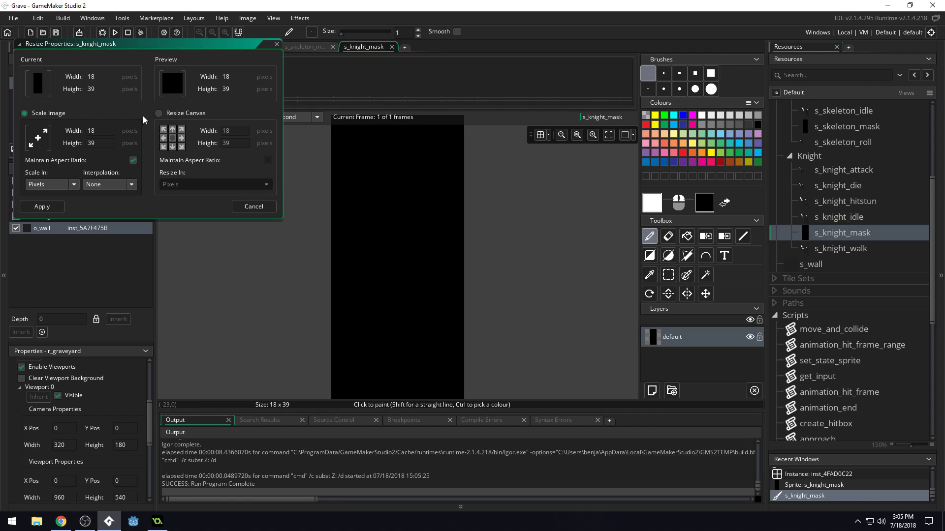
left_click(163, 114)
double_click(239, 130)
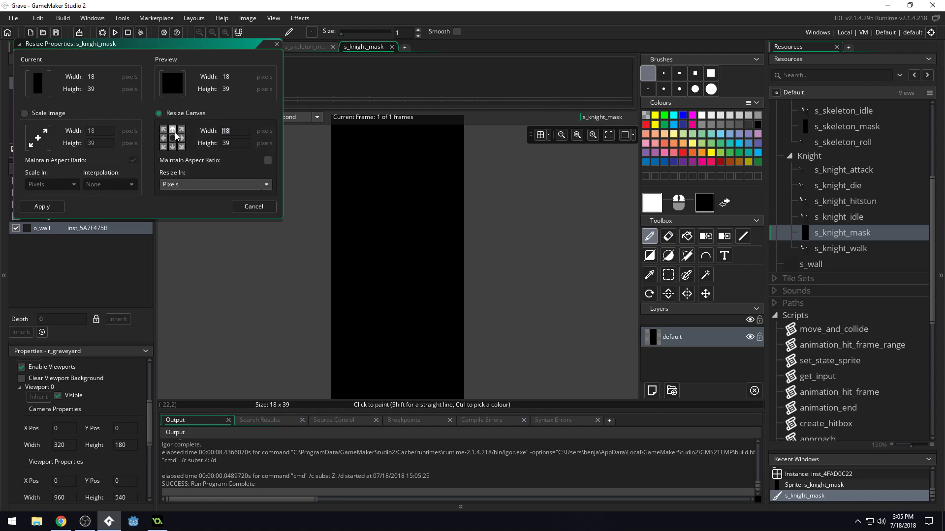
type("20")
double_click(223, 143)
type("41")
left_click(174, 138)
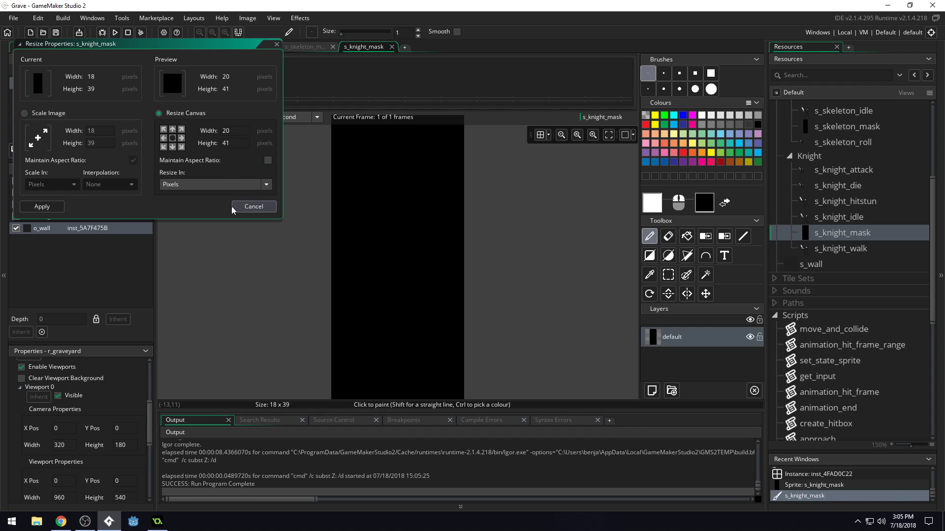
left_click(42, 206)
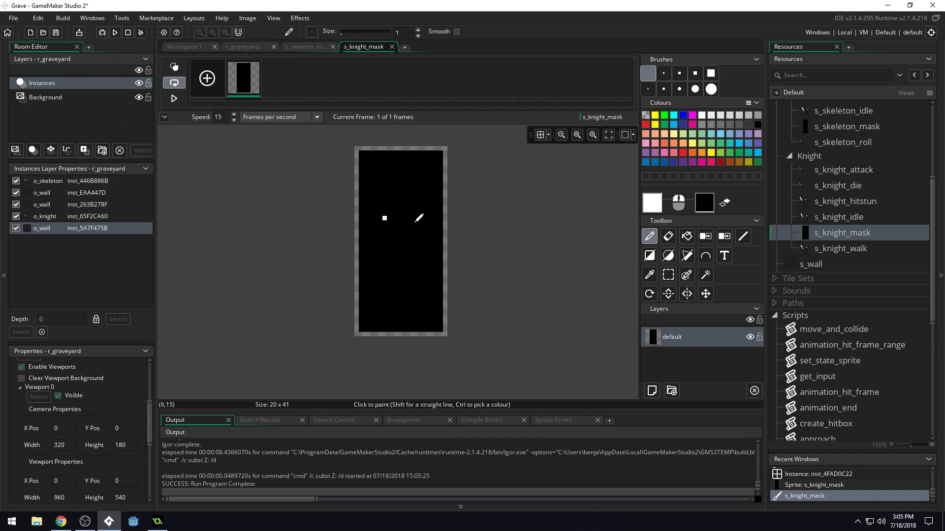
key("ctrl+s")
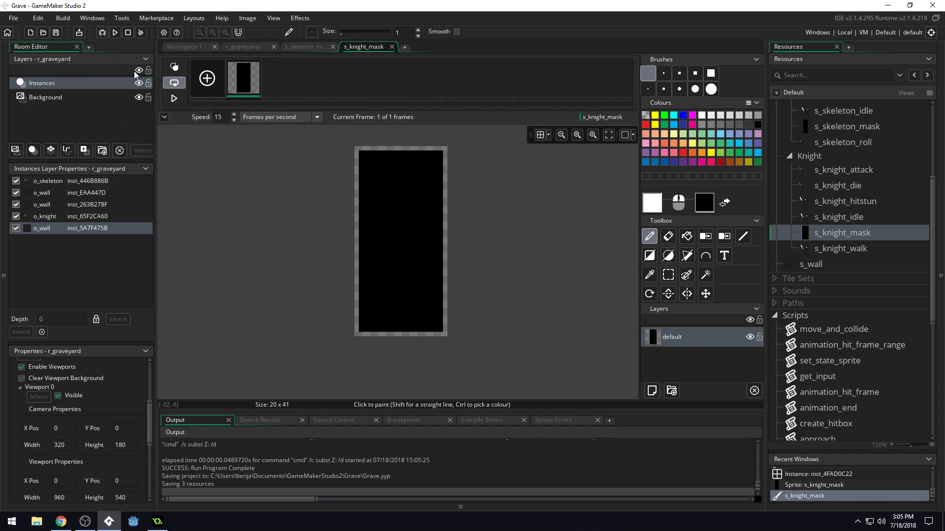
Close both mask image editors and return to the r_graveyard room.
left_click(391, 47)
left_click(321, 48)
left_click(330, 47)
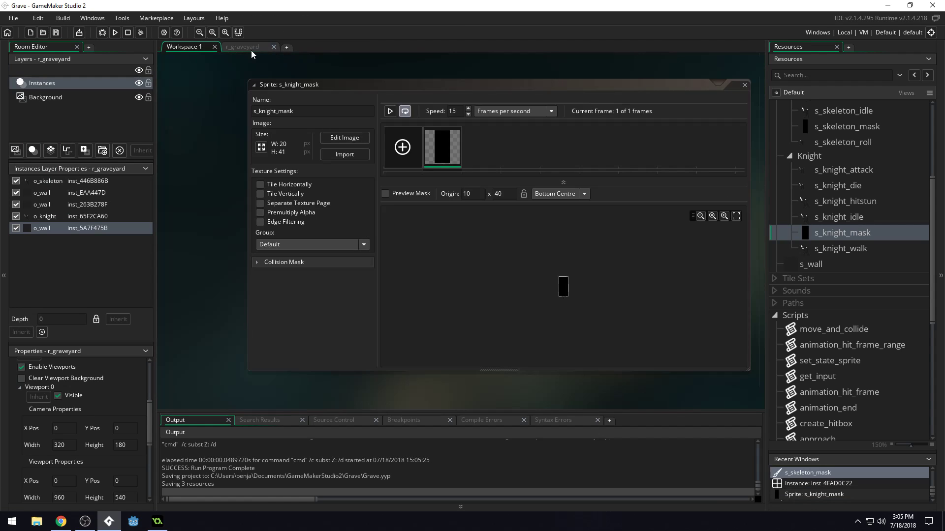
left_click(250, 47)
Run the game, test the skeleton's running, rolling and wall collisions near the knight, and close the game.
key("F5")
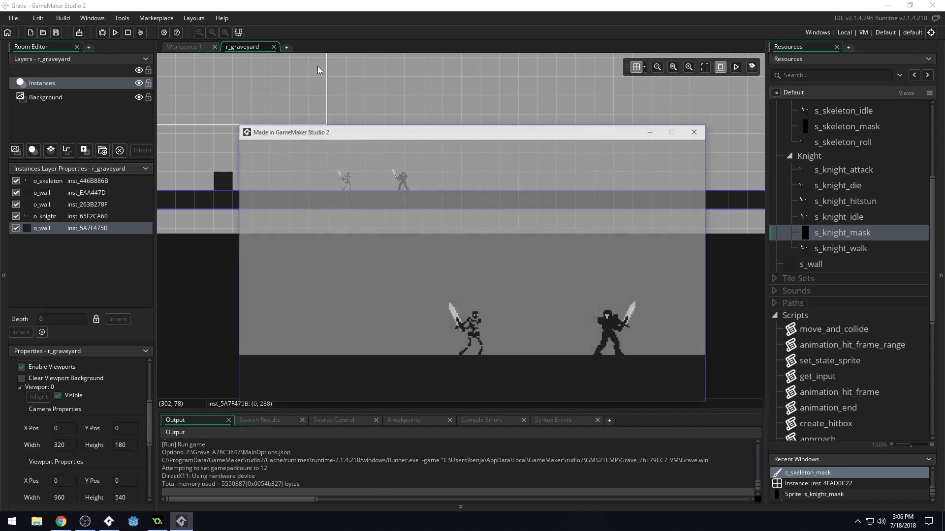
key("Left")
key("Right")
key("space")
key("Left")
key("shift")
key("shift")
key("shift")
key("Right")
key("Left")
key("Right")
key("Left")
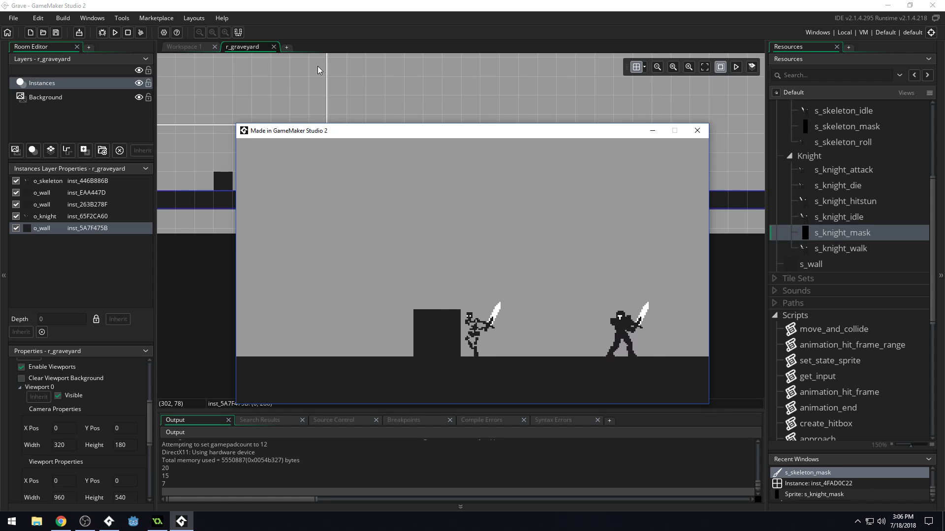
key("Right")
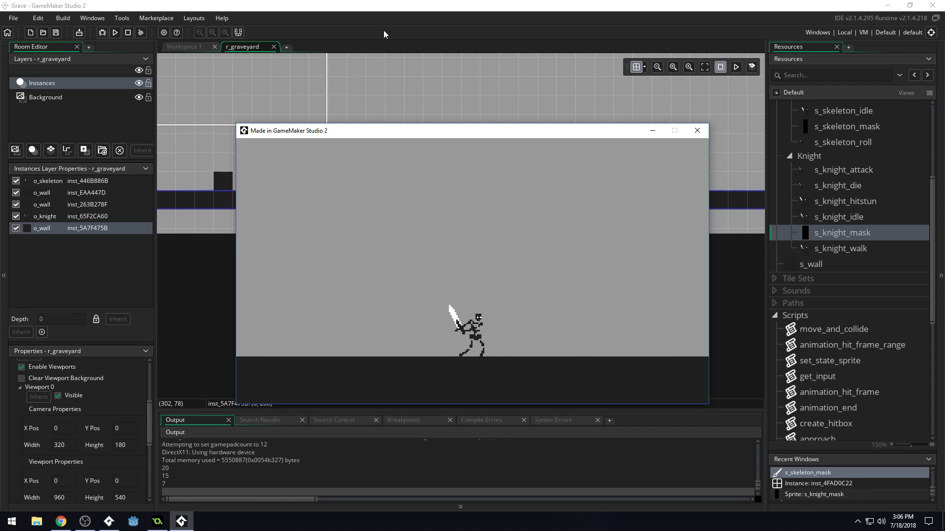
left_click(704, 137)
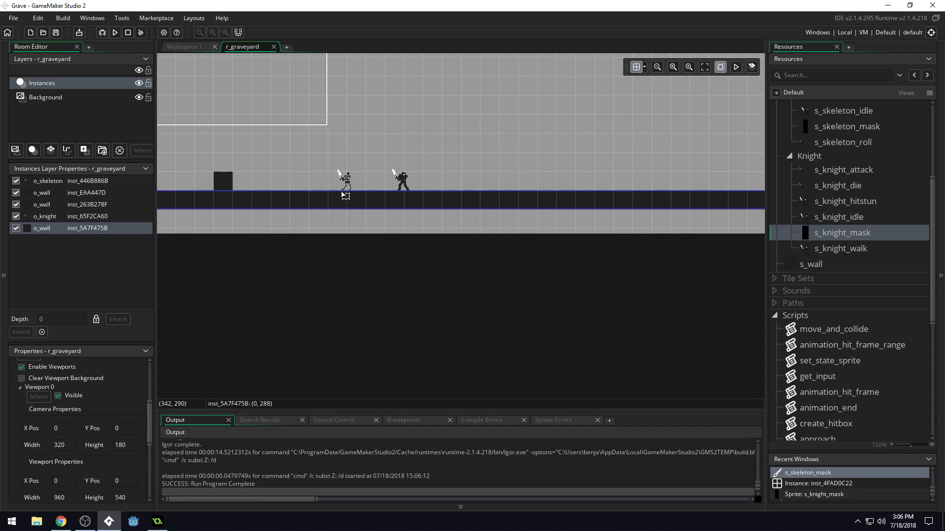
Stretch the long floor o_wall instance downward past the room's lower edge and save the project.
left_click_drag(451, 210, 451, 248)
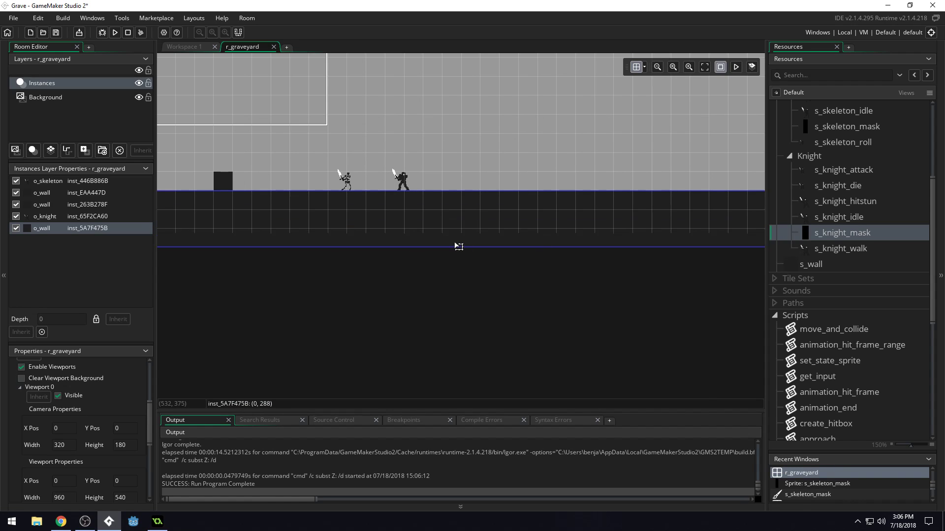
key("ctrl+s")
scroll(527, 230, "down", 1)
scroll(436, 243, "down", 2)
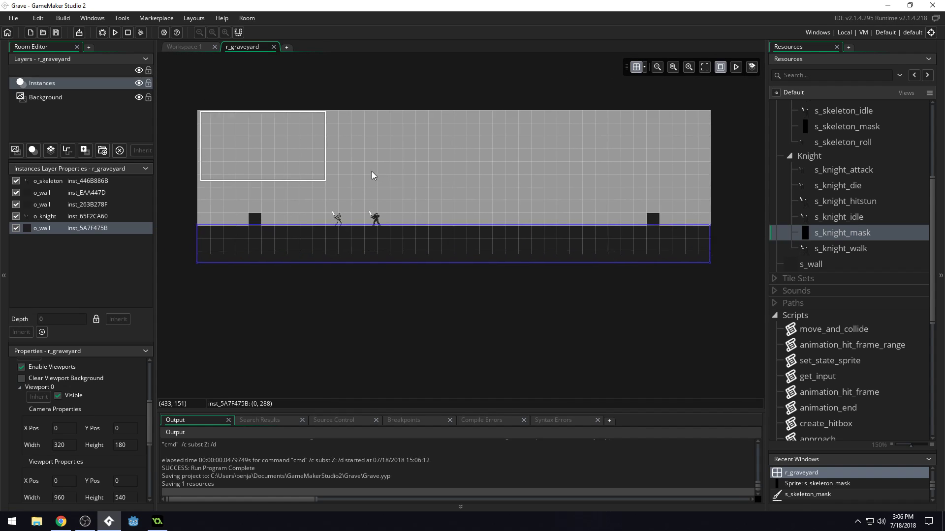
key("ctrl+s")
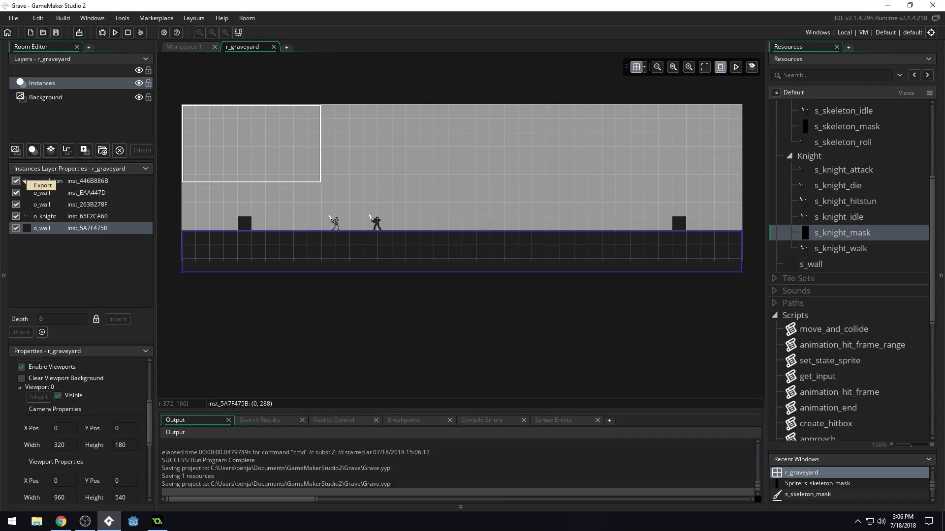
Collapse the Skeleton and Knight groups in the Sprites resources.
scroll(866, 184, "up", 2)
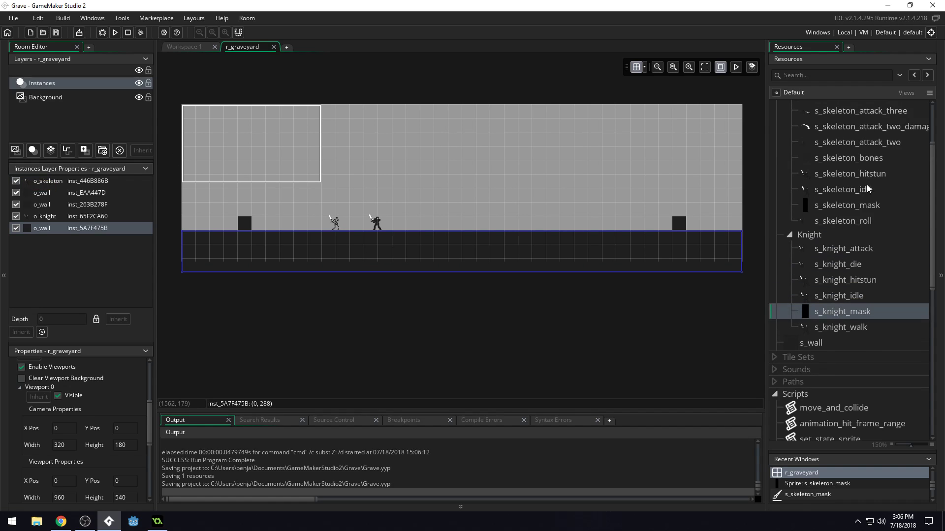
scroll(855, 206, "up", 2)
scroll(822, 196, "up", 2)
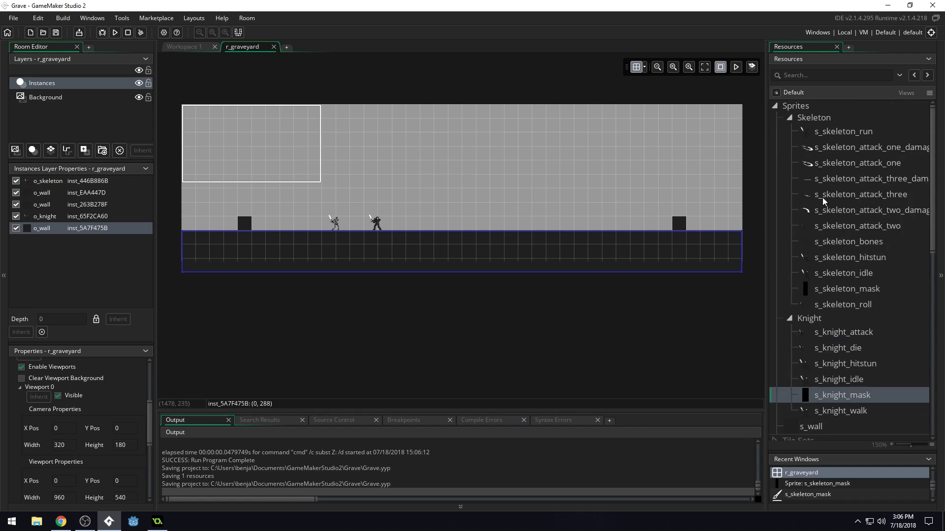
left_click(788, 118)
left_click(789, 129)
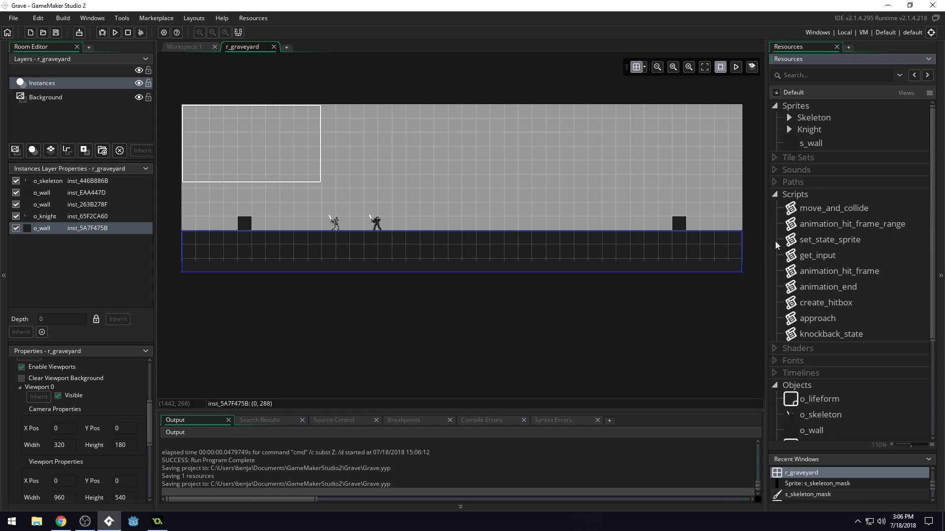
Import the clouds, fence, grass, grave_strip3 and graves images from File Explorer into the Sprites resources.
left_click(37, 521)
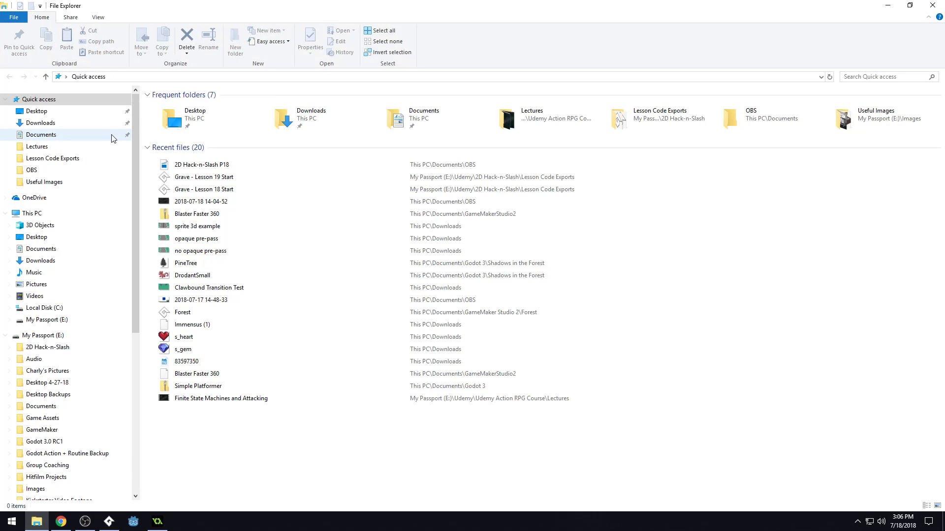
left_click(49, 135)
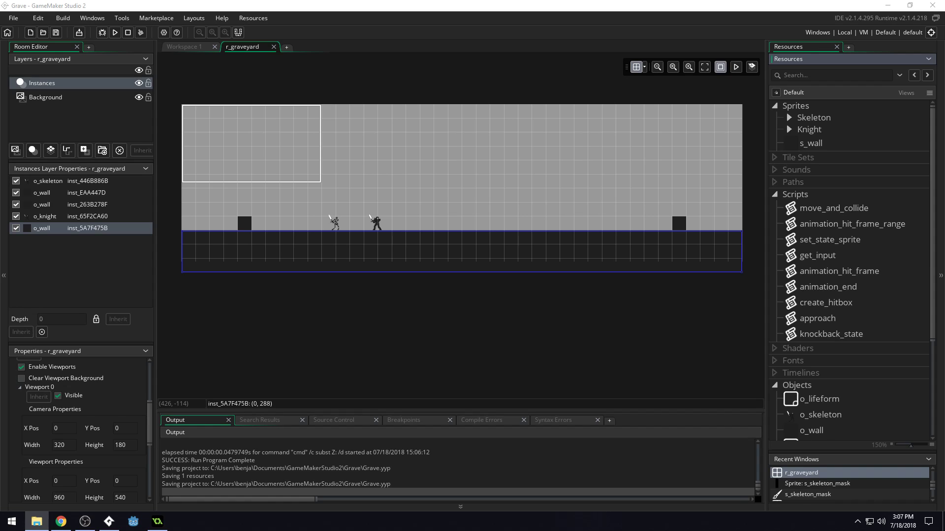
left_click_drag(619, 309, 805, 109)
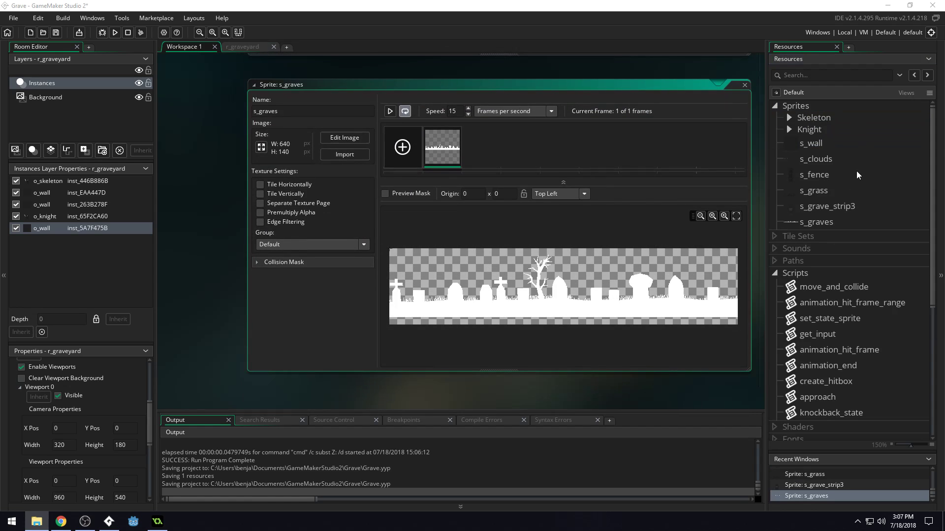
Create a group named Environment in the Sprites resources.
right_click(855, 144)
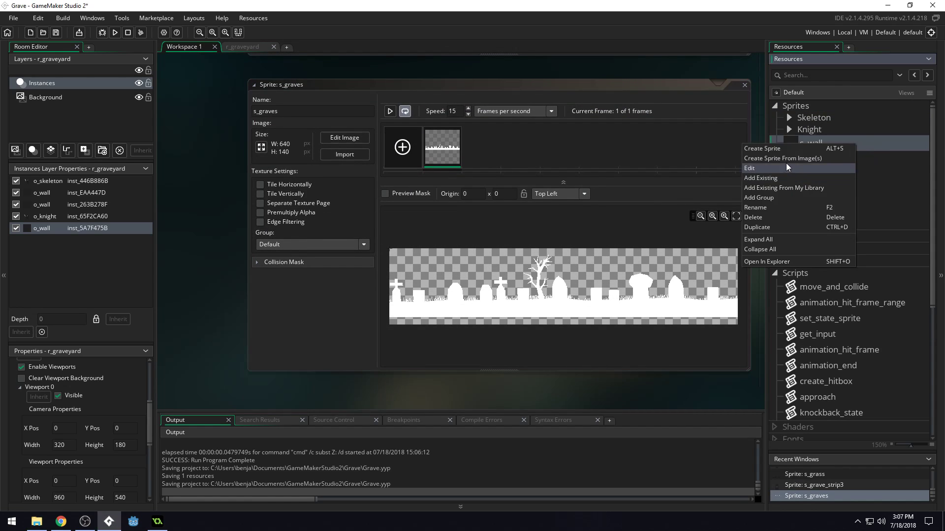
left_click(779, 197)
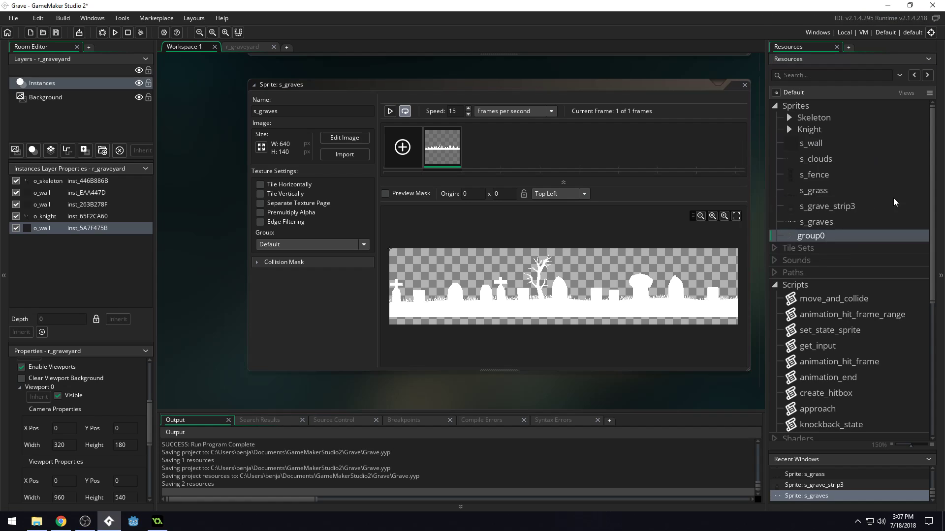
type("Environment")
key("Return")
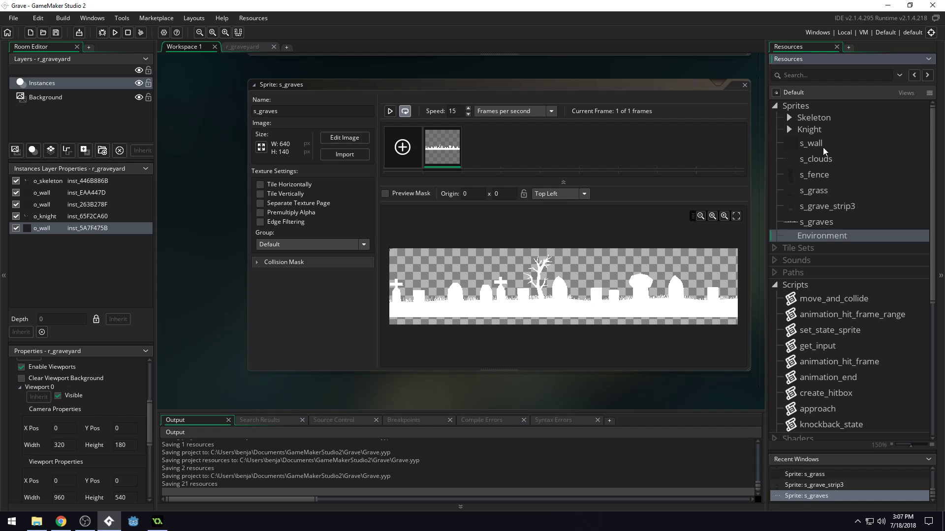
Move the sprites from s_wall through s_graves into the Environment group and expand the group.
left_click(822, 146)
left_click(821, 225, "shift")
mouse_move(817, 156)
left_mouse_down()
mouse_move(829, 176)
mouse_move(828, 240)
mouse_move(814, 176)
mouse_move(823, 146)
left_mouse_up()
left_click(790, 142)
left_click(791, 143)
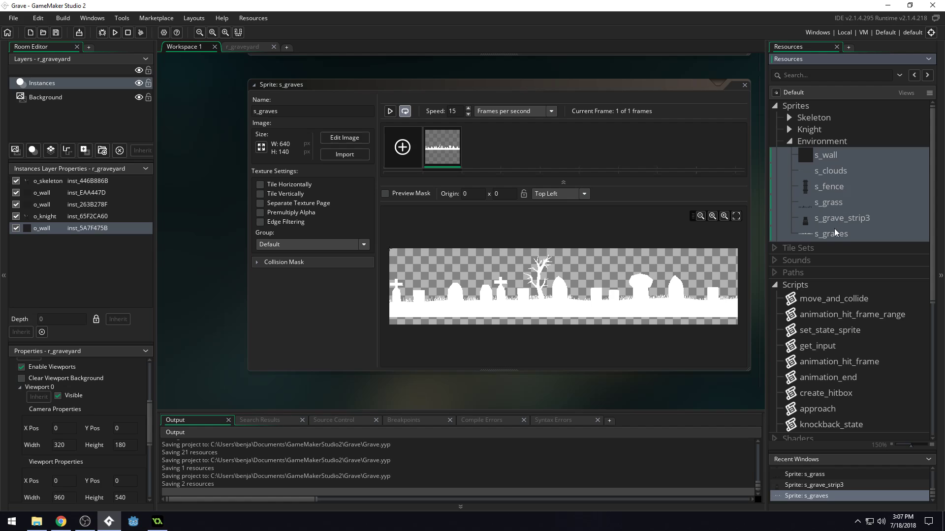
left_click(871, 239)
left_click(843, 218)
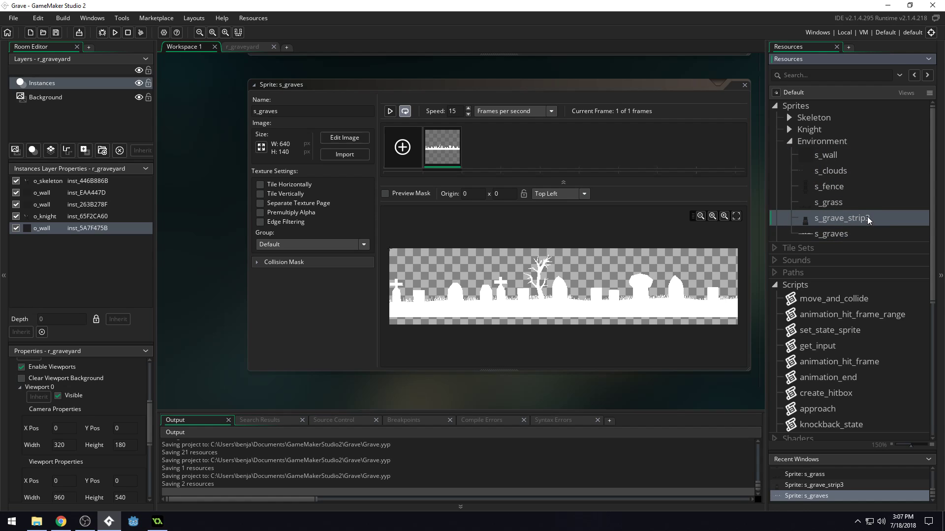
left_click(856, 207)
left_click(855, 224)
left_click(831, 202)
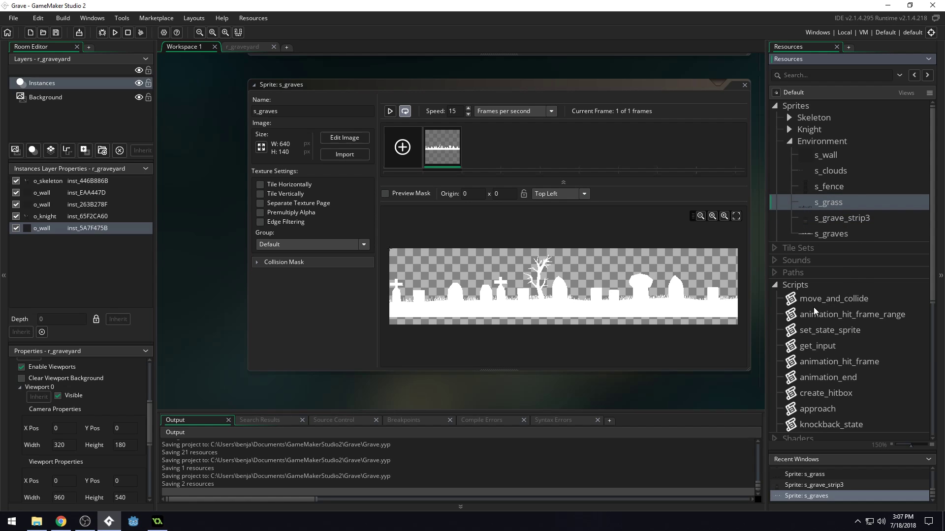
Open the r_graveyard room from the Rooms resources.
scroll(796, 259, "down", 1)
scroll(795, 259, "down", 3)
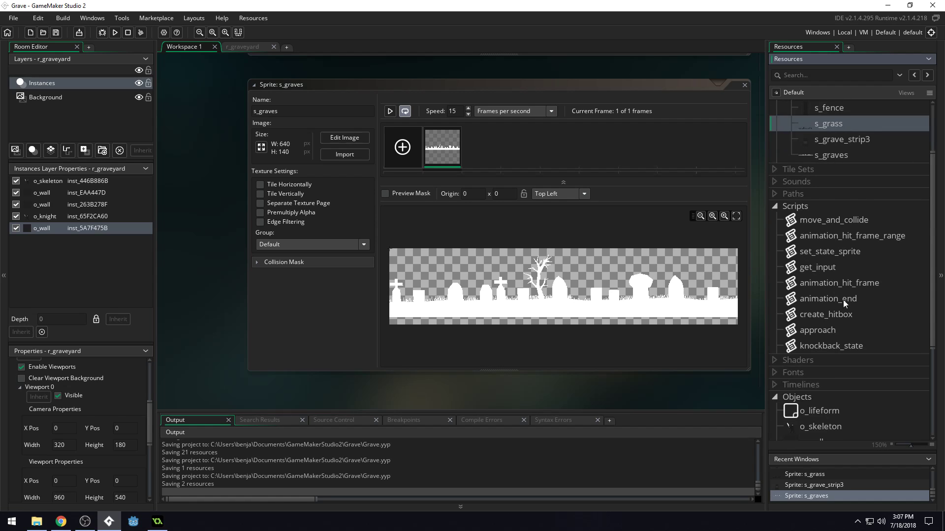
scroll(851, 295, "down", 3)
scroll(866, 324, "down", 4)
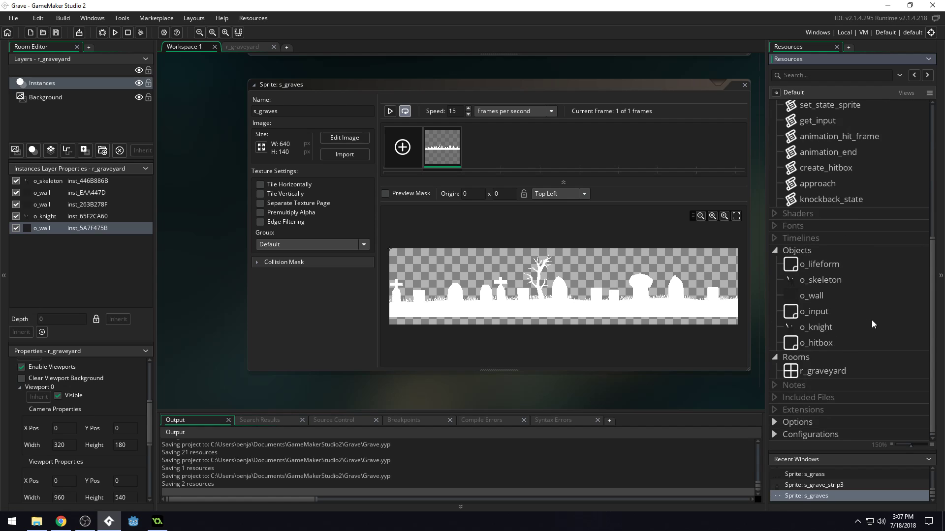
double_click(822, 370)
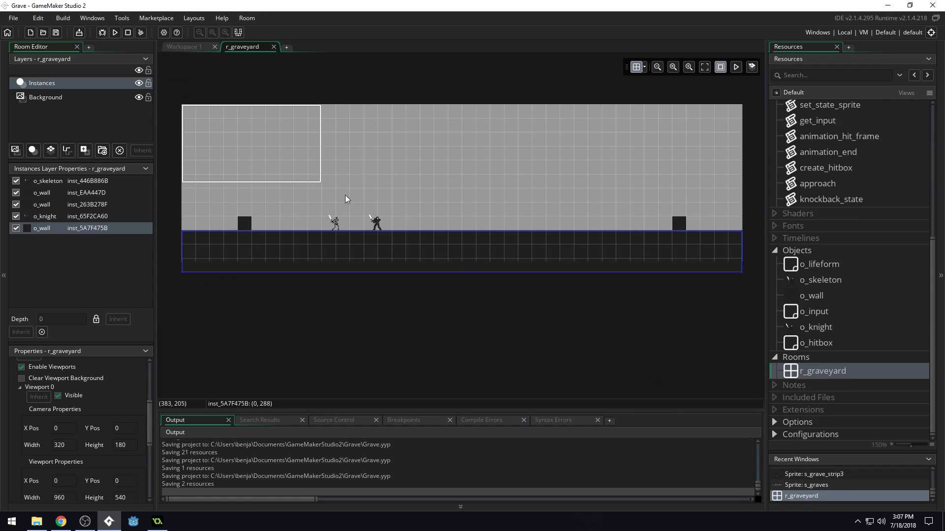
scroll(189, 242, "up", 2, "ctrl")
scroll(281, 242, "up", 2, "ctrl")
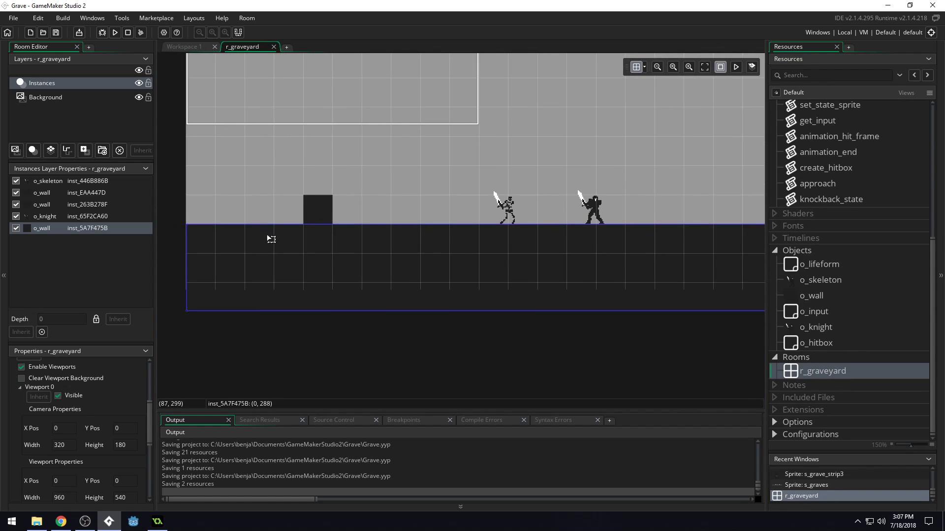
Add a background layer directly above the Background layer in r_graveyard and name it GrassBackground.
left_click(59, 100)
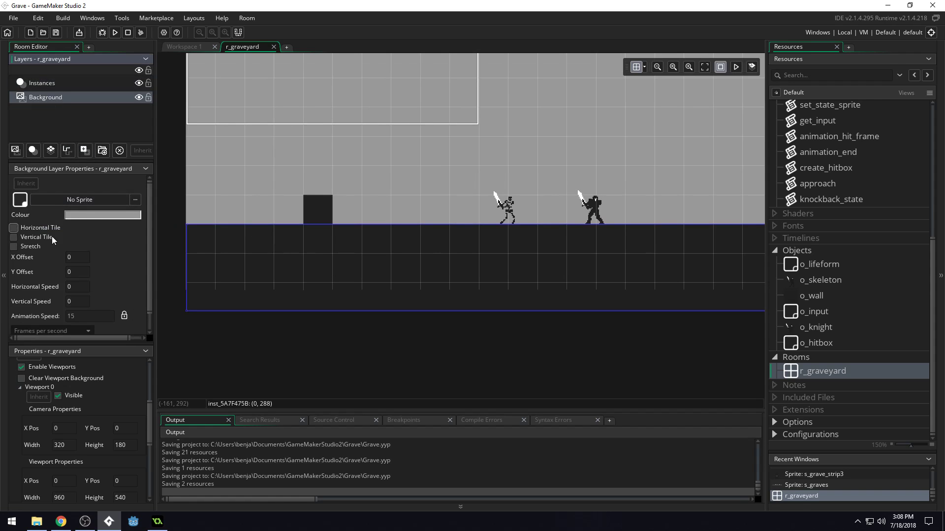
left_click(18, 151)
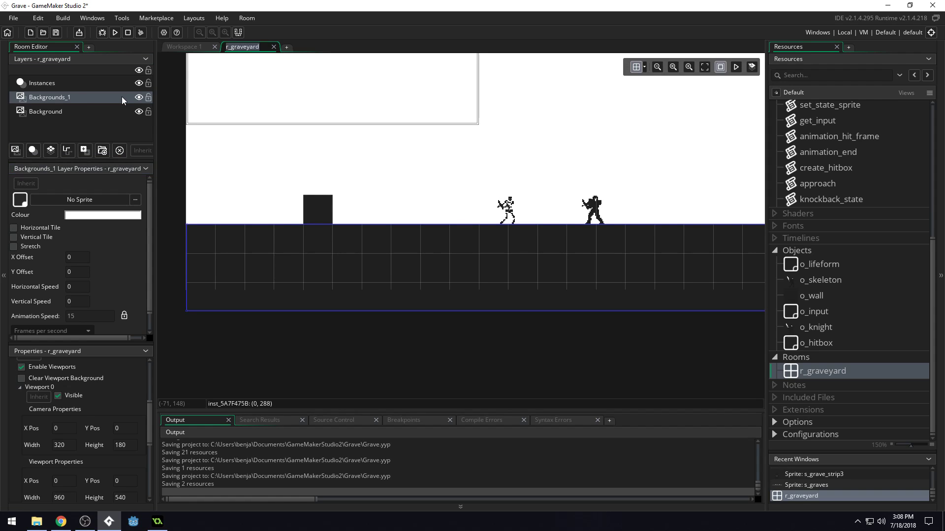
left_click(72, 97)
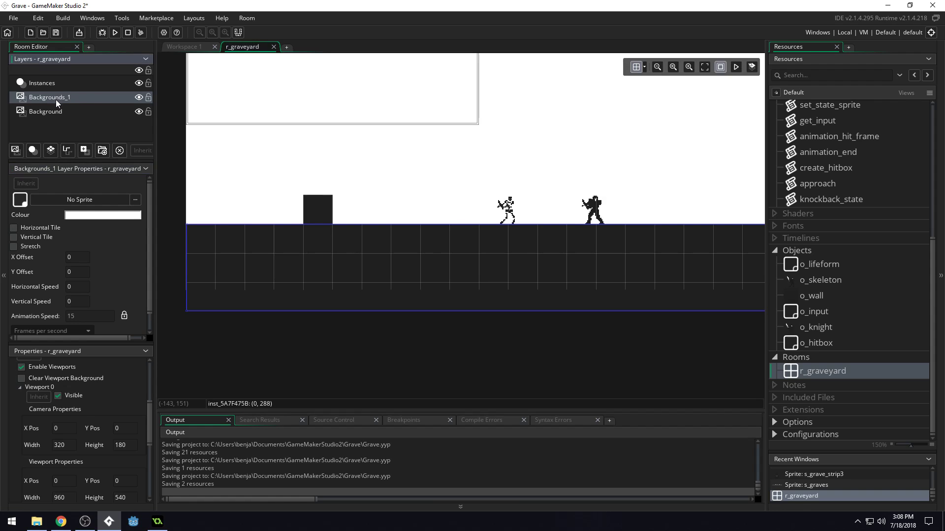
key("ctrl+a")
type("GrassBackground")
key("Return")
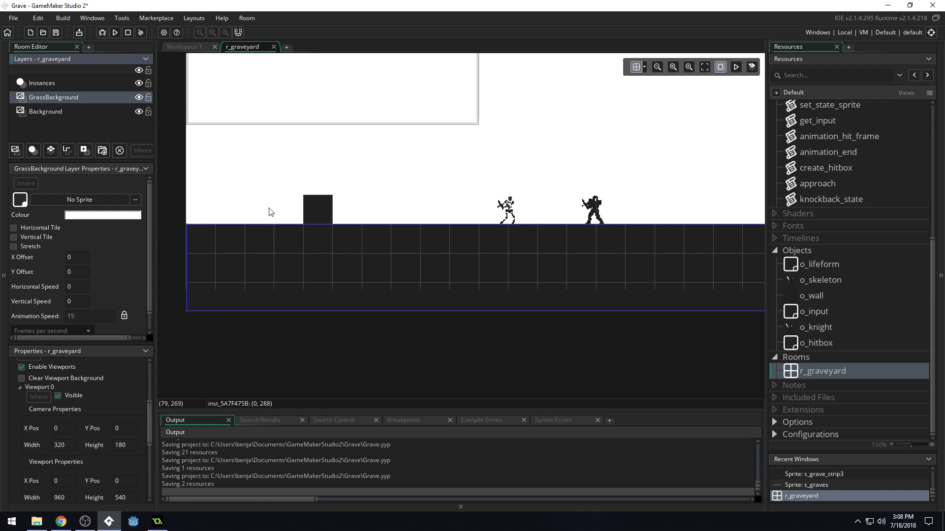
Assign the s_grass sprite from the Environment group to the GrassBackground layer.
left_click(316, 207)
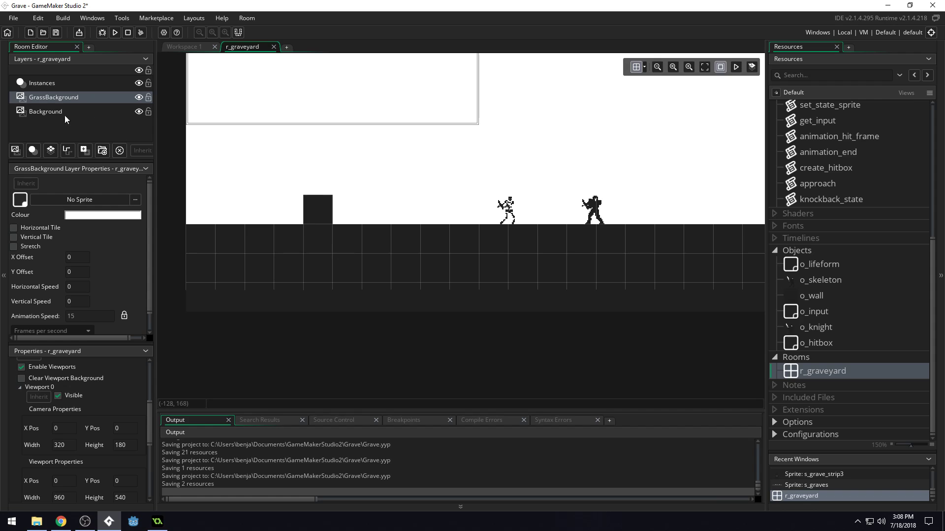
left_click(81, 199)
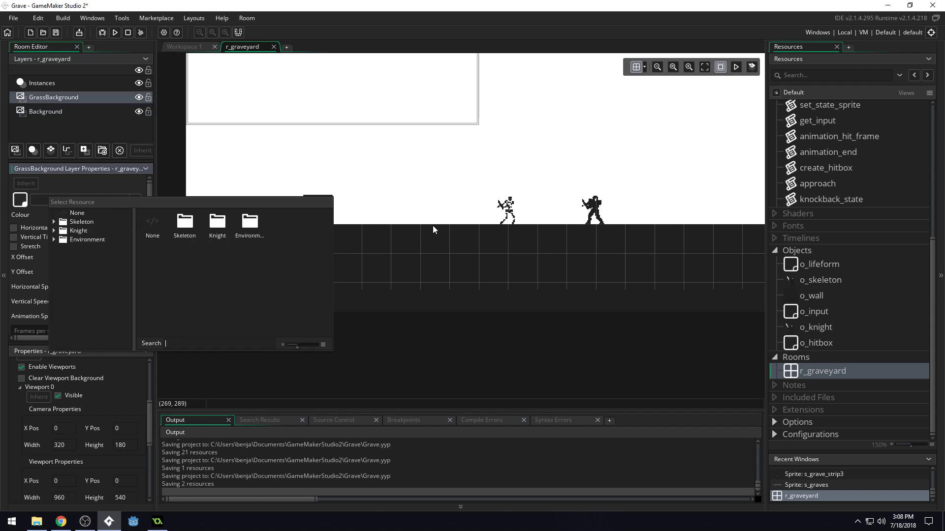
double_click(244, 232)
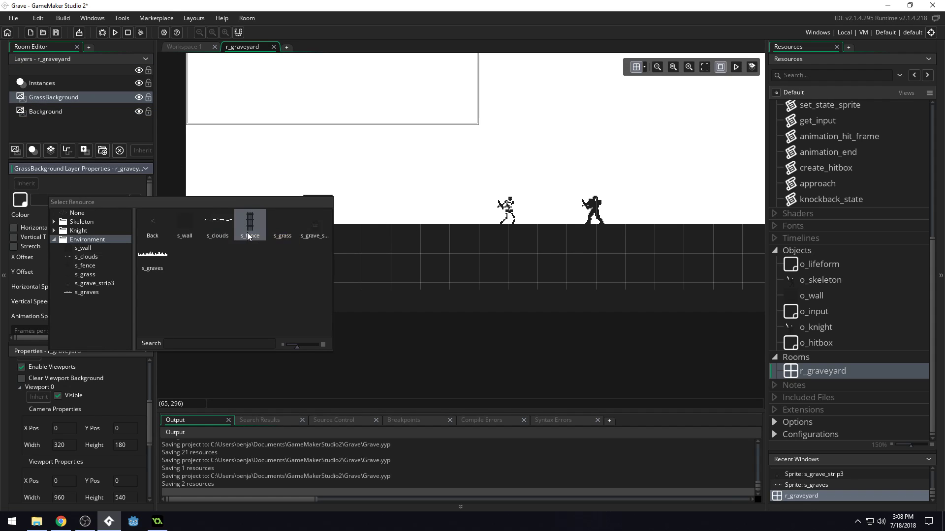
left_click(288, 232)
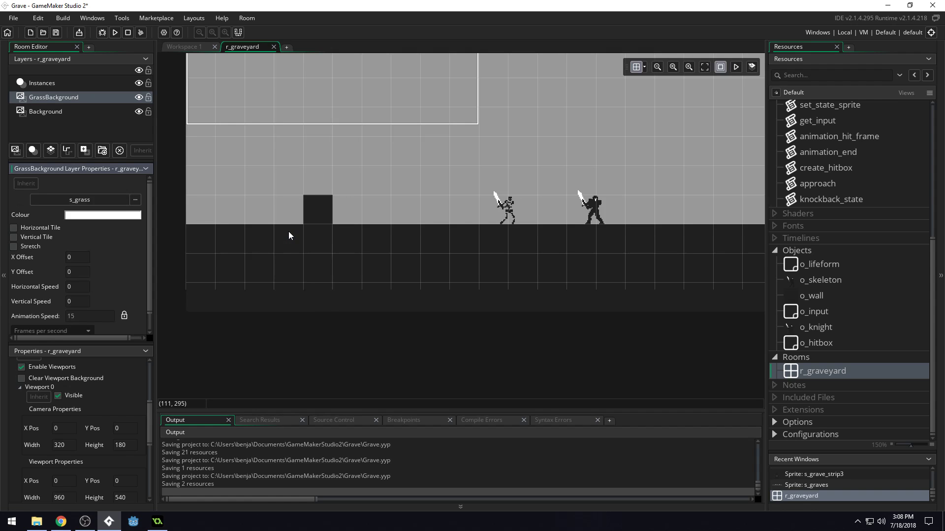
middle_click_drag(348, 164, 477, 260)
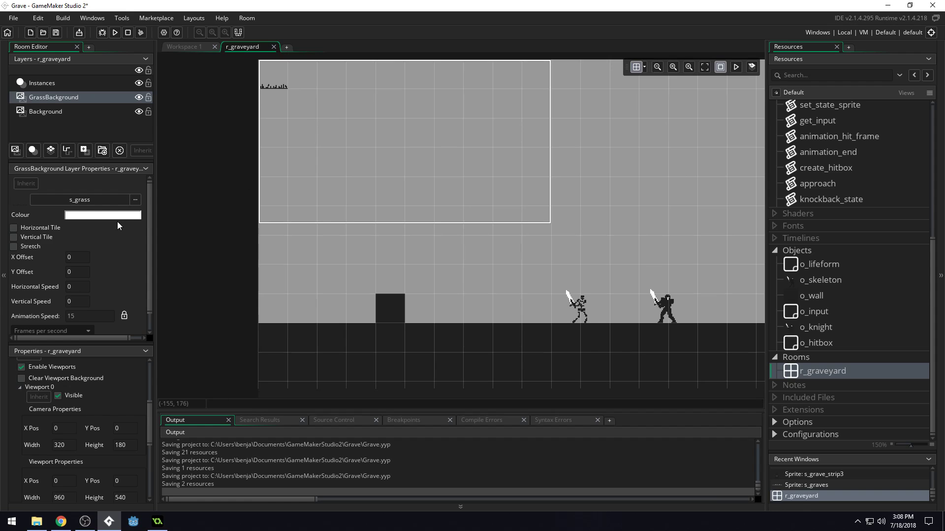
Tile the GrassBackground layer horizontally and set its Y offset to 256 so the grass sits on the floor.
left_click(14, 227)
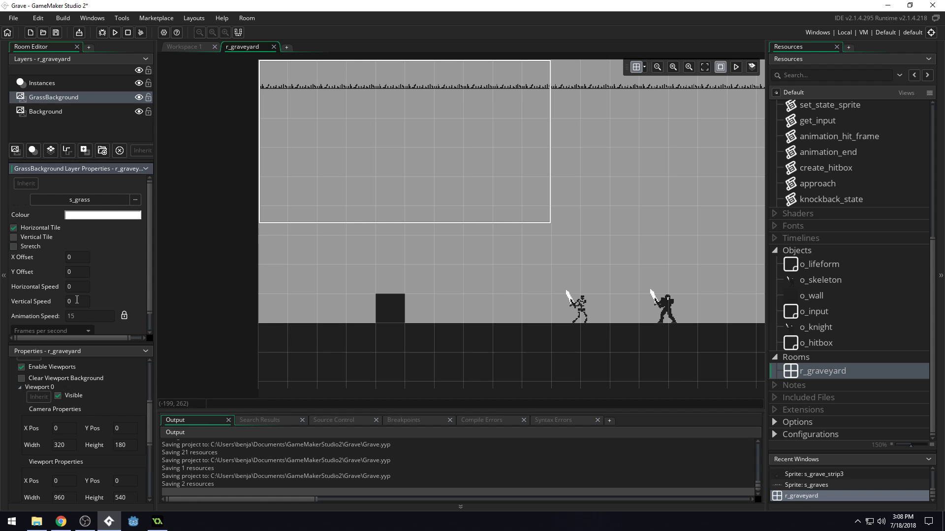
type("256")
key("Return")
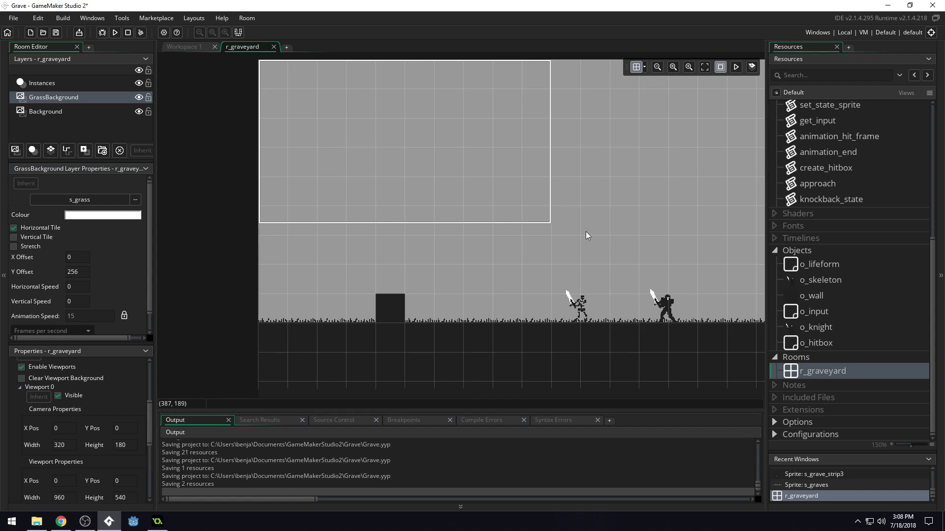
scroll(434, 324, "down", 1, "ctrl")
scroll(512, 323, "up", 6, "ctrl")
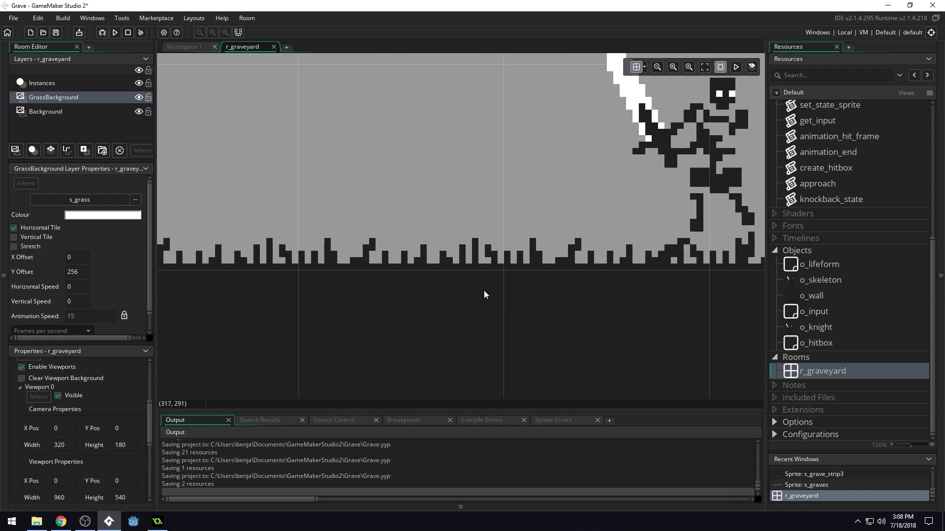
scroll(483, 271, "down", 7, "ctrl")
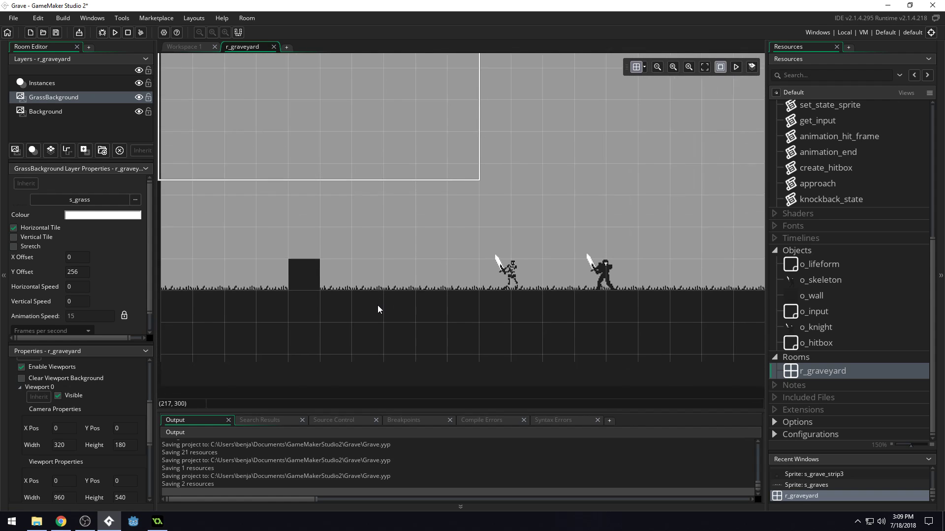
scroll(378, 308, "down", 1, "ctrl")
middle_click_drag(649, 232, 575, 248)
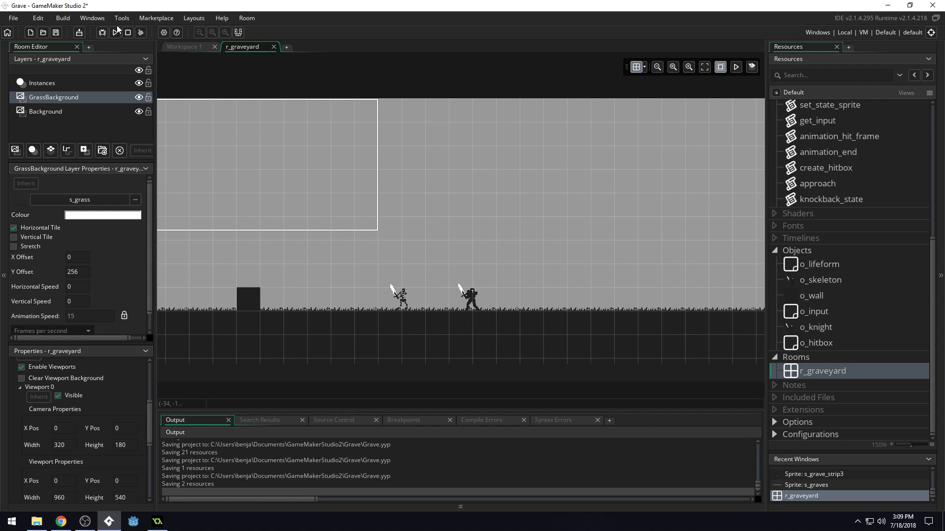
Inspect the instance settings and variables of the small o_wall block near the skeleton, and compare it with the floor instance.
left_click(47, 82)
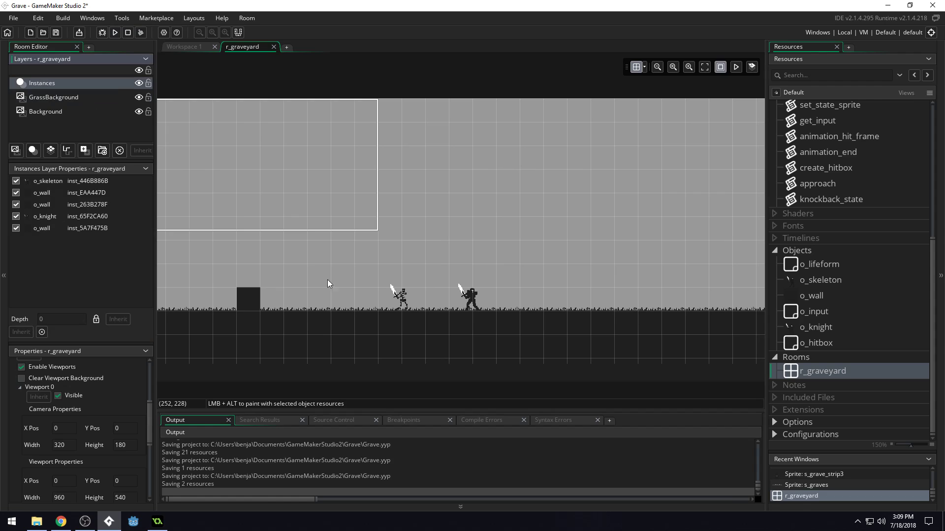
double_click(248, 300)
middle_click_drag(560, 205, 579, 131)
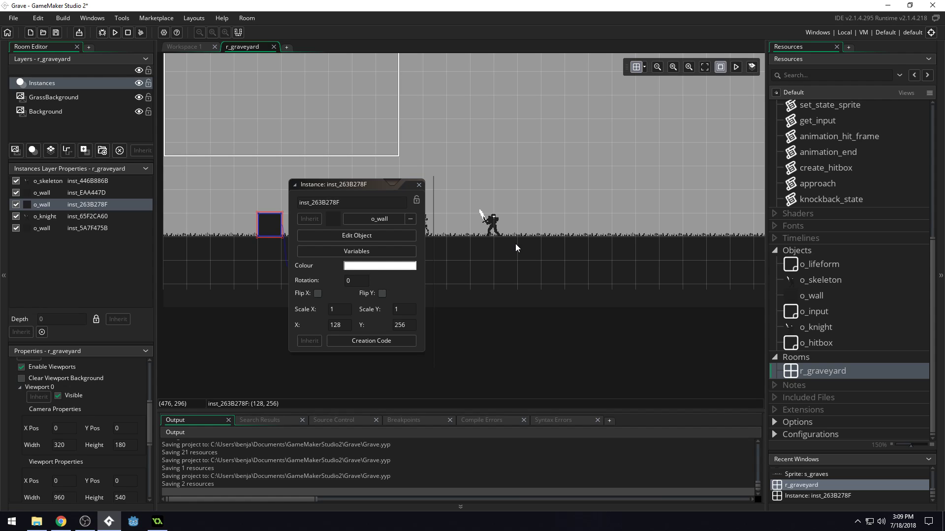
left_click(361, 252)
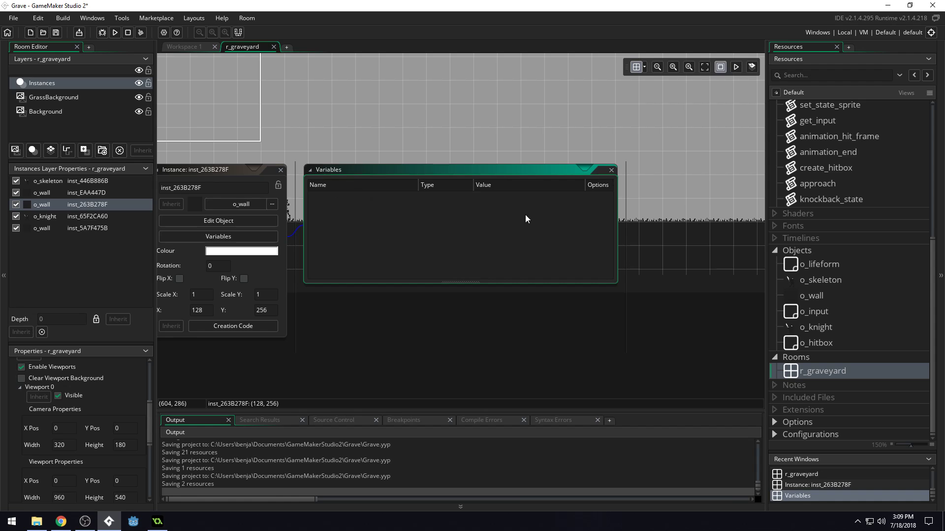
left_click(267, 276)
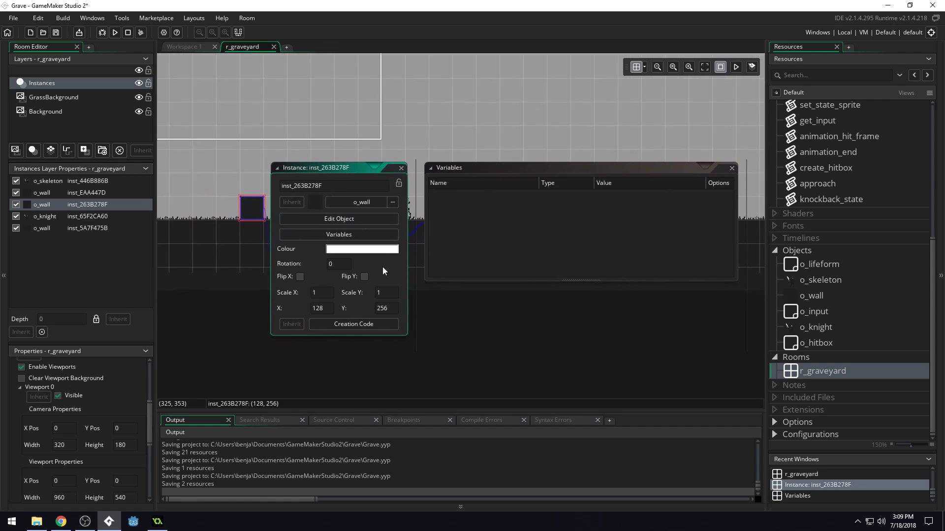
left_click(712, 161)
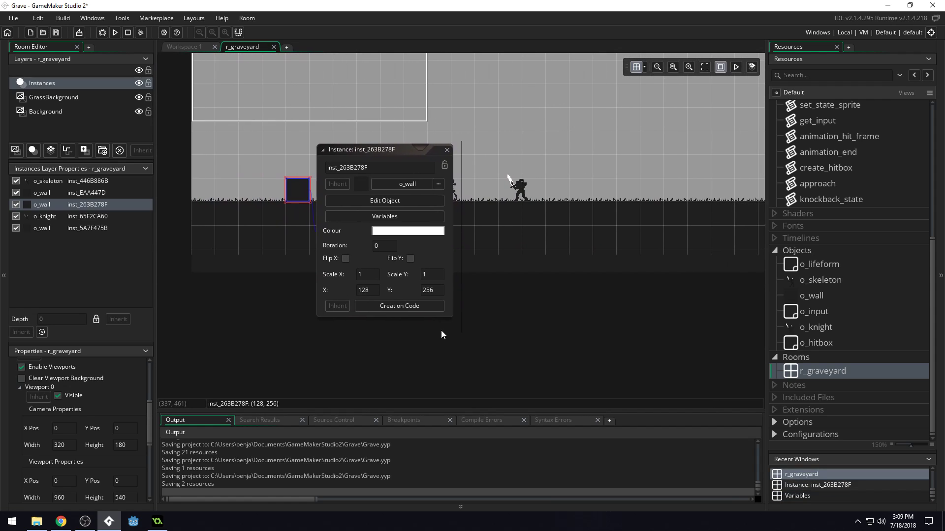
left_click(447, 150)
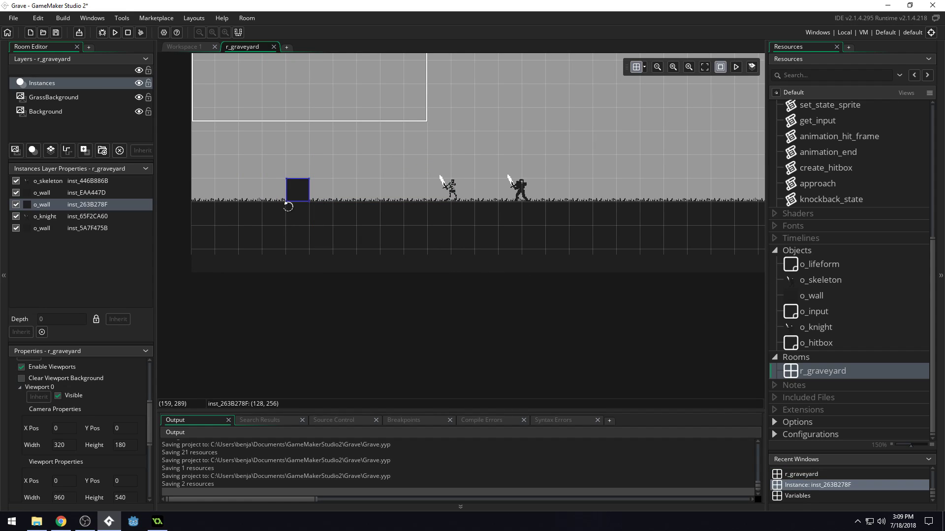
left_click(301, 192)
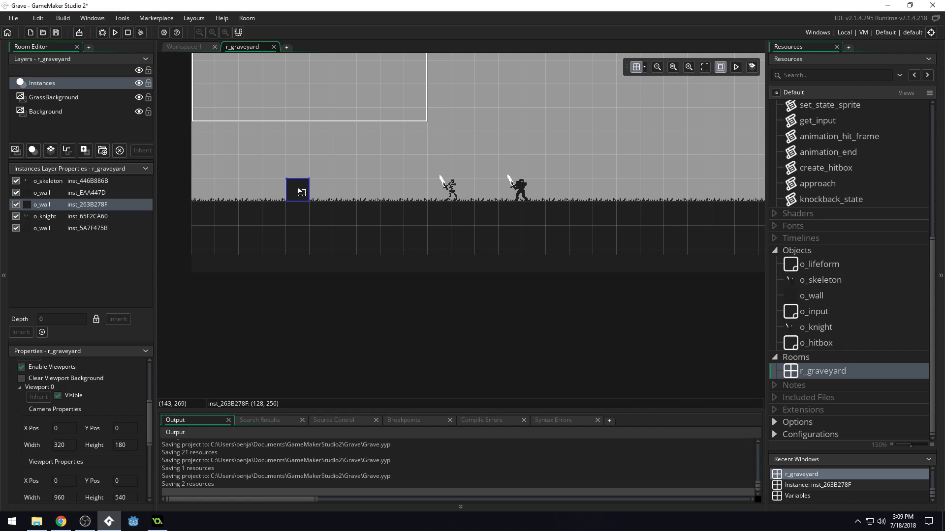
left_click(315, 202)
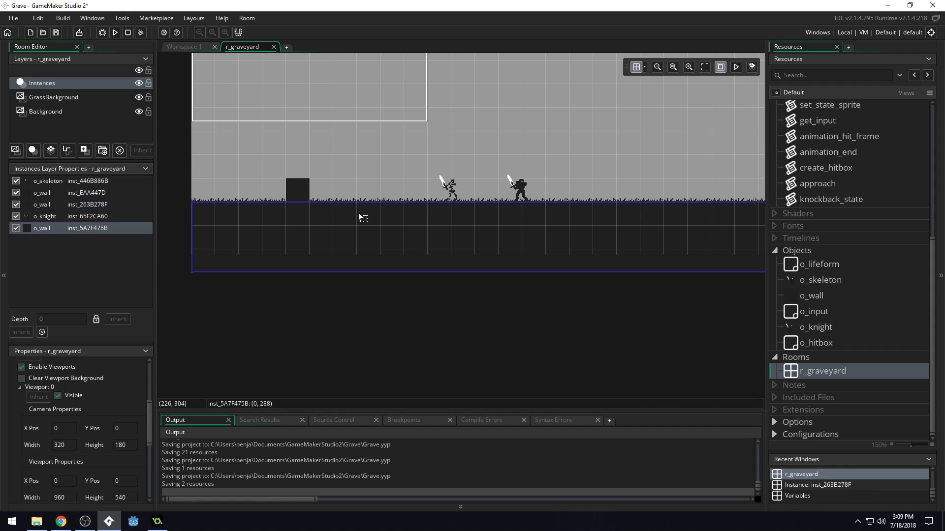
left_click(296, 193)
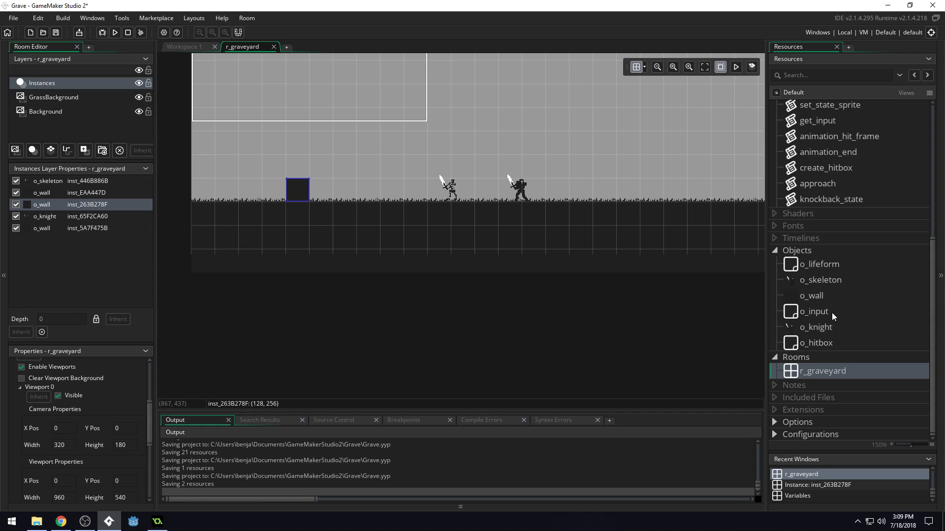
Add a variable definition named visible to the o_wall object.
double_click(820, 291)
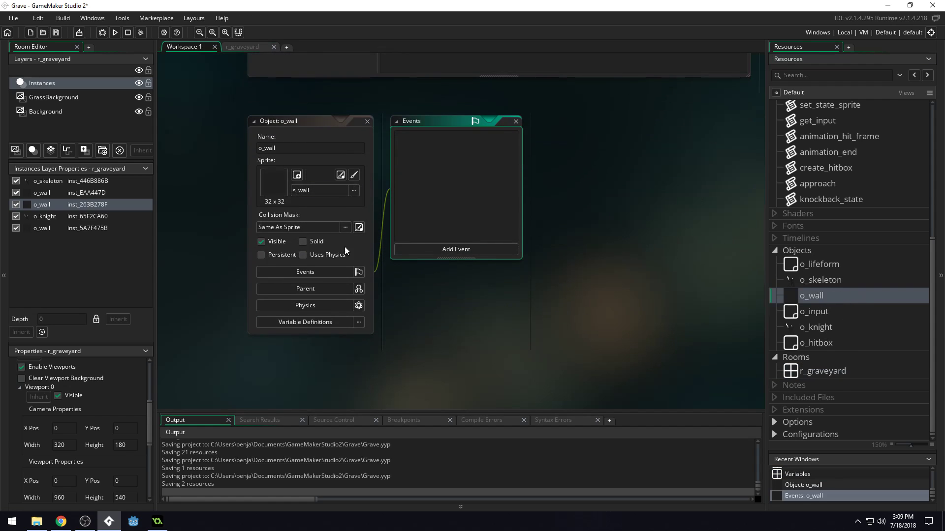
left_click(323, 321)
middle_click_drag(613, 358, 478, 281)
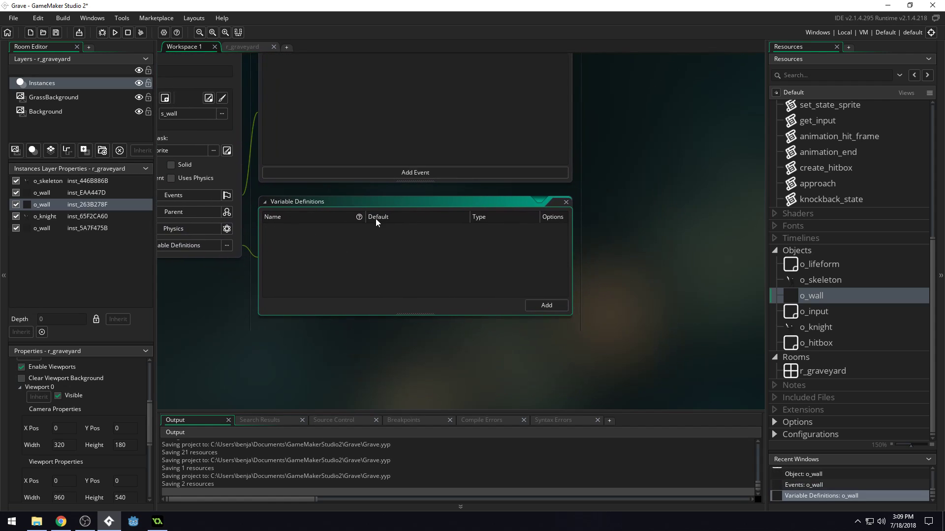
left_click(545, 306)
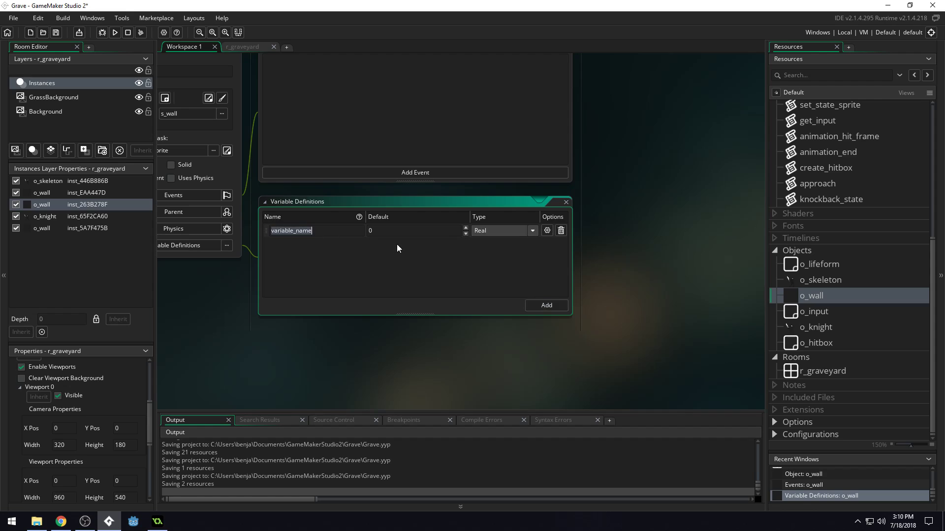
type("vis")
key("BackSpace")
key("BackSpace")
key("BackSpace")
type("visib")
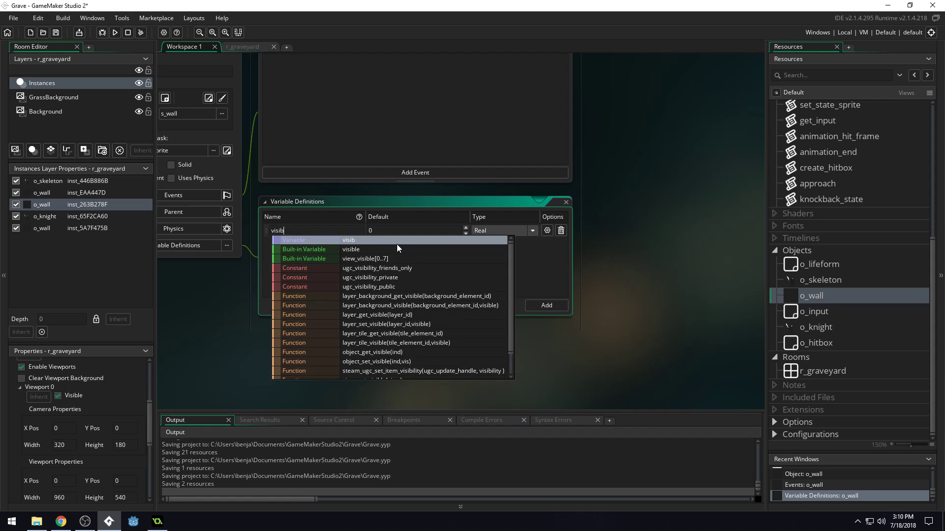
key("Down")
key("Return")
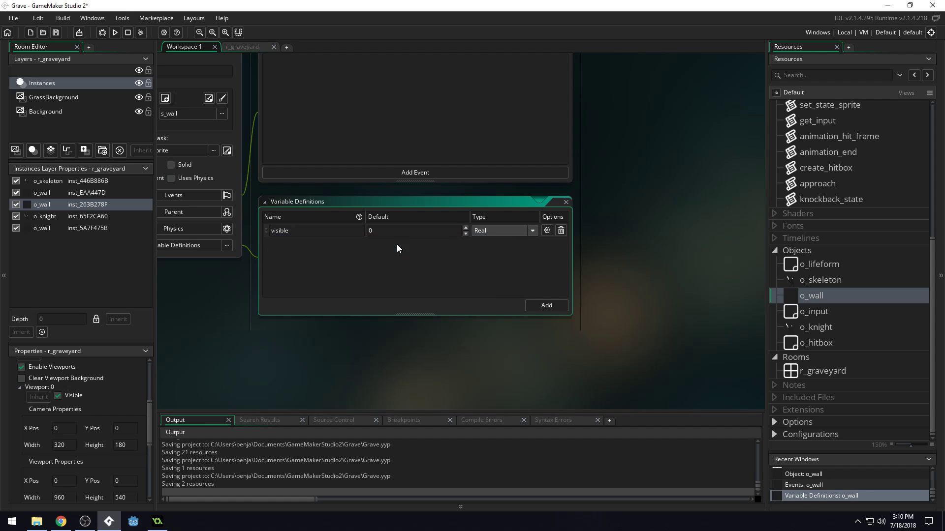
Give o_wall's visible variable a default of 1 and make it a Boolean, so it defaults to True.
left_click(389, 232)
key("BackSpace")
type("1")
middle_click_drag(431, 279, 537, 311)
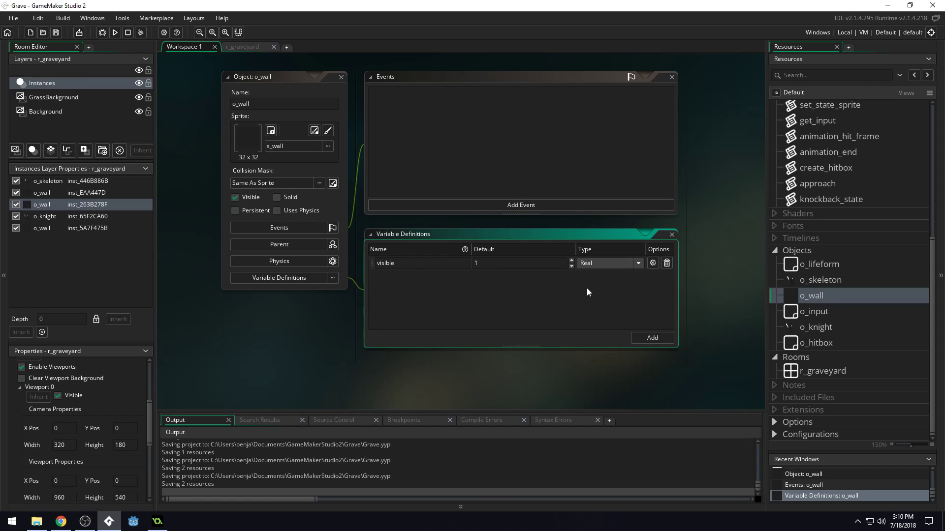
left_click(638, 265)
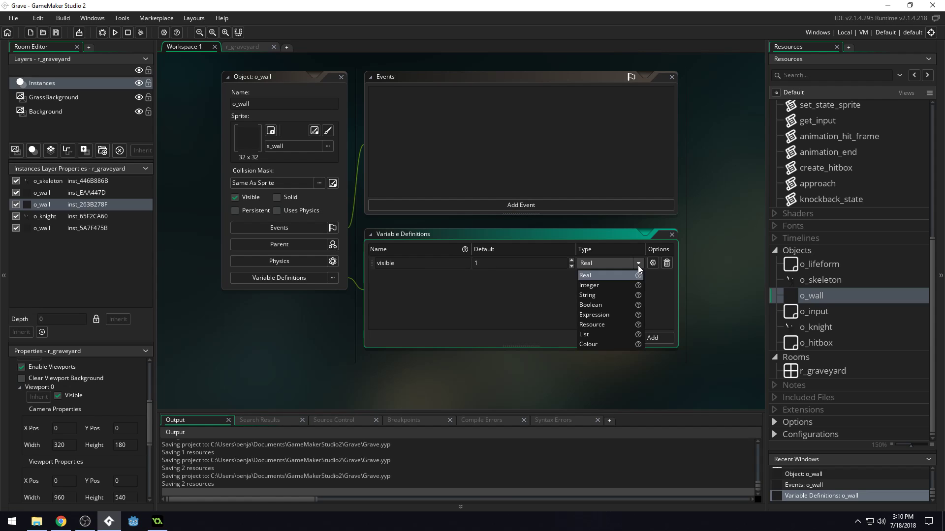
left_click(620, 305)
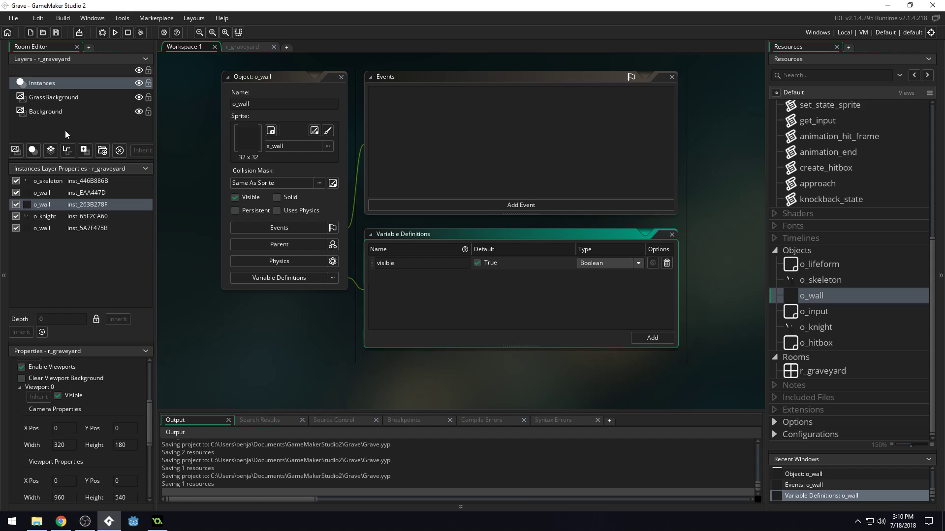
In r_graveyard, override the visible variable of the small o_wall block near the skeleton and turn it off.
left_click(234, 48)
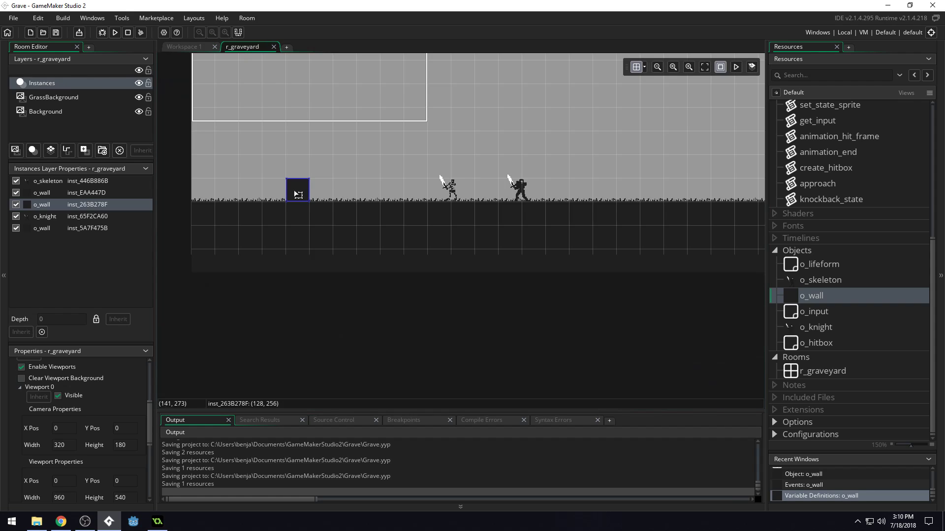
double_click(301, 194)
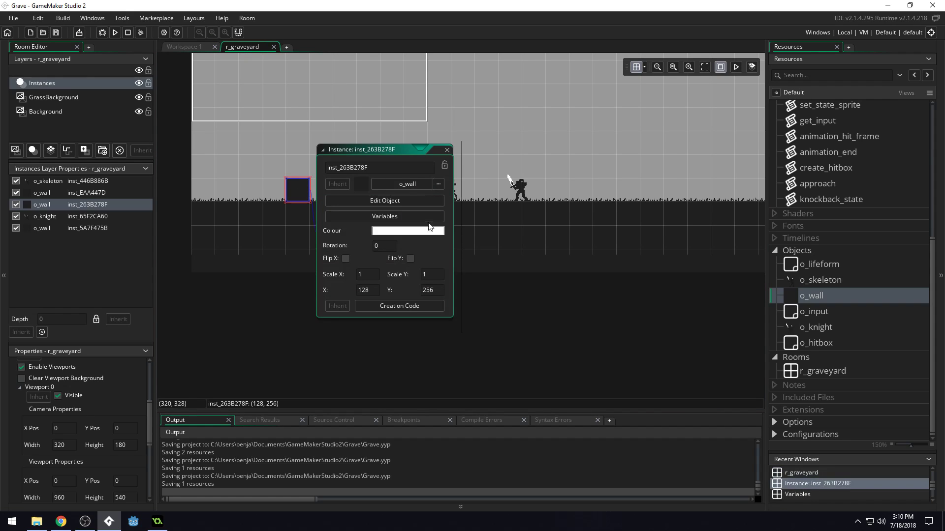
left_click(381, 217)
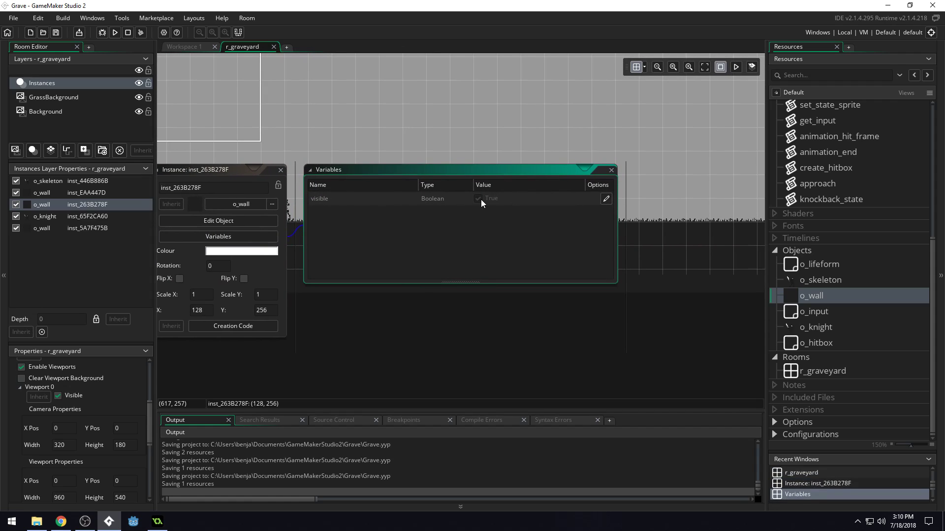
left_click(606, 199)
left_click(477, 199)
middle_click_drag(403, 259, 579, 264)
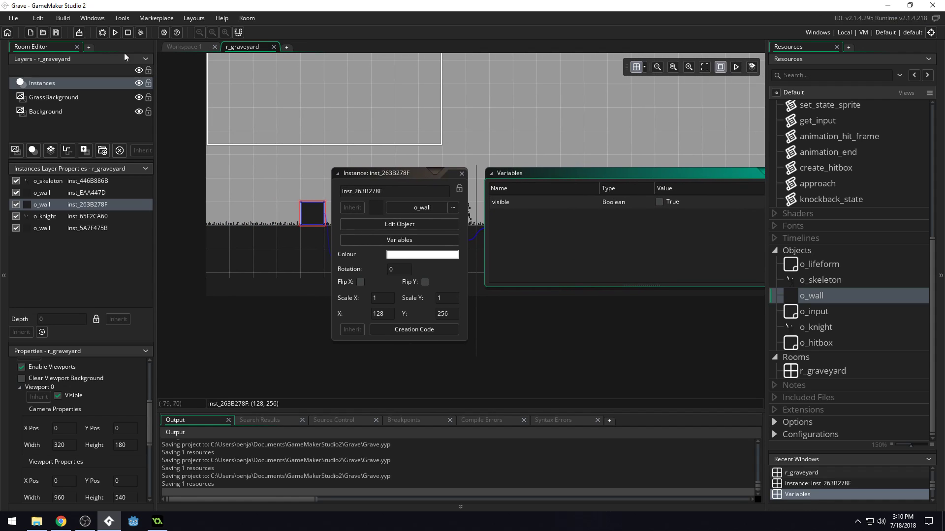
Run the game, walk the knight left to check the hidden wall block, and close the game.
left_click(115, 32)
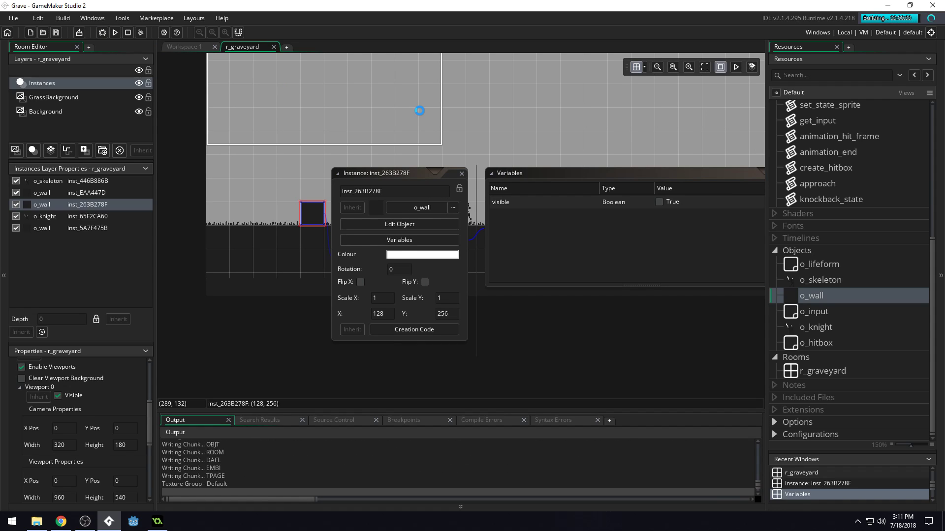
key("Left")
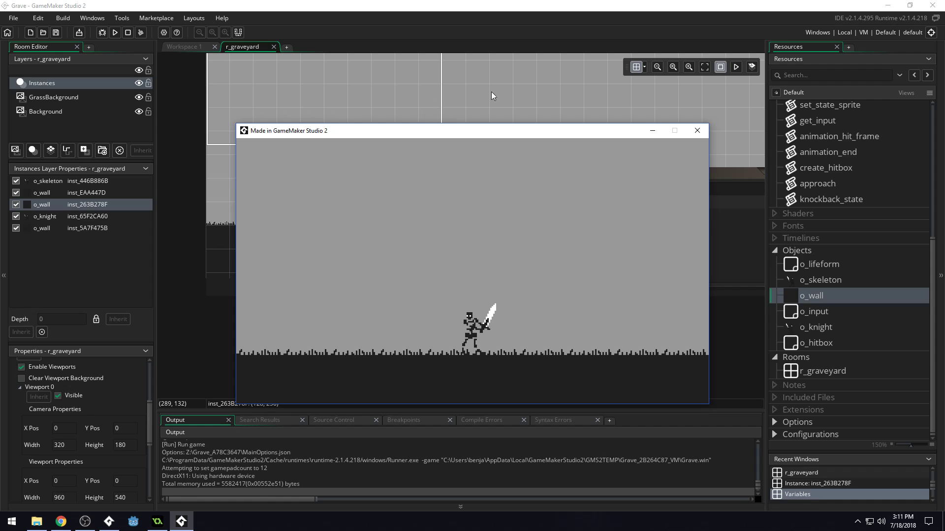
left_click(697, 131)
middle_click_drag(575, 236, 570, 234)
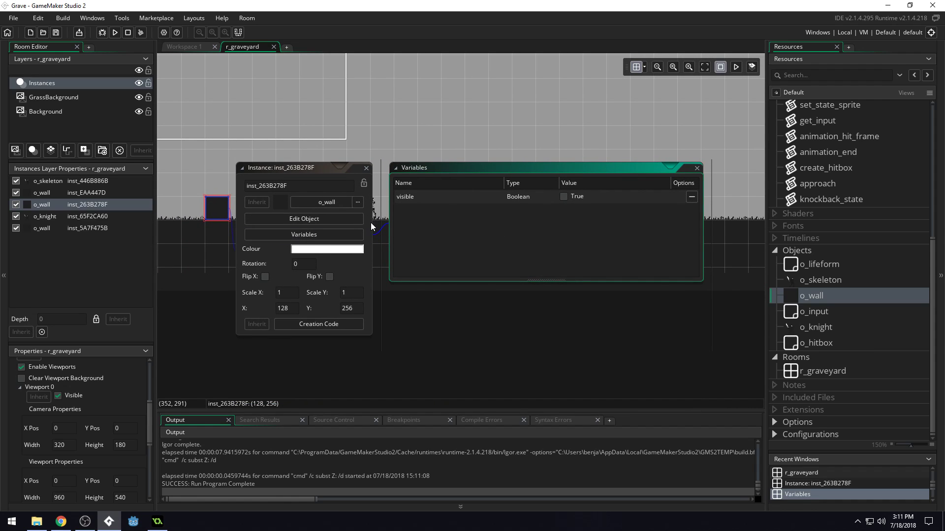
Write visible = false; in the creation code of the small o_wall block near the skeleton.
left_click(324, 326)
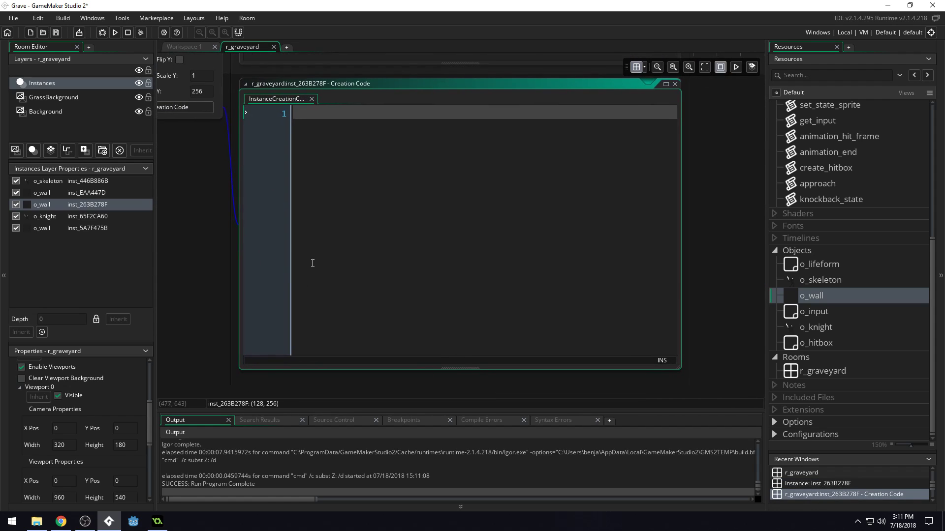
middle_click_drag(194, 225, 370, 364)
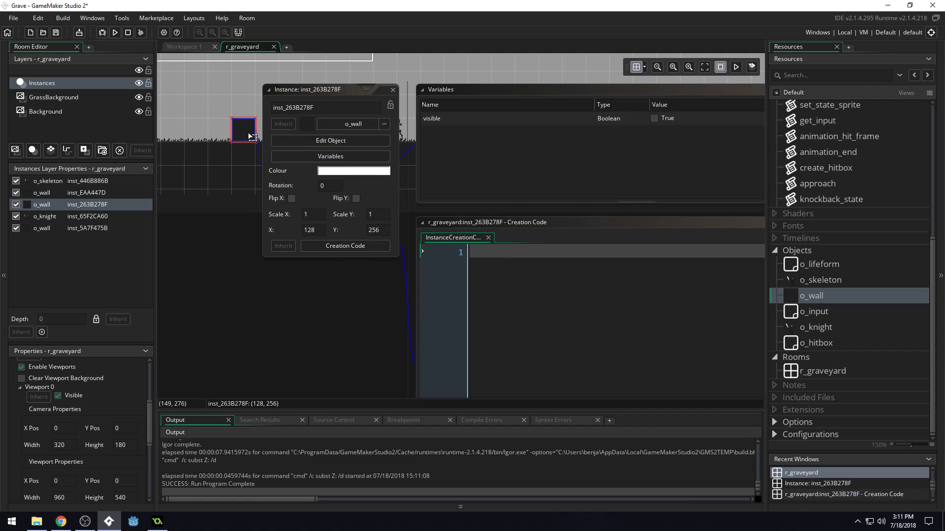
left_click(520, 263)
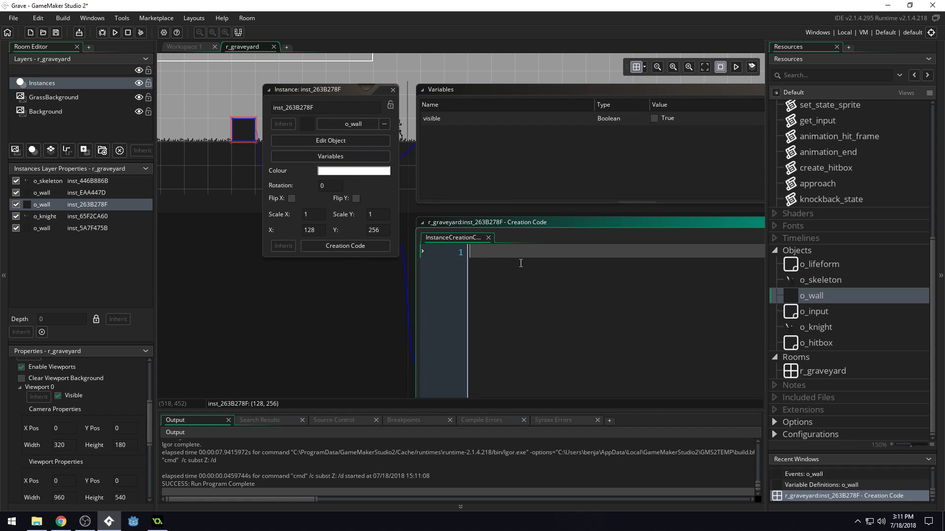
type("visible = faslel")
key("BackSpace")
key("BackSpace")
type("lse;")
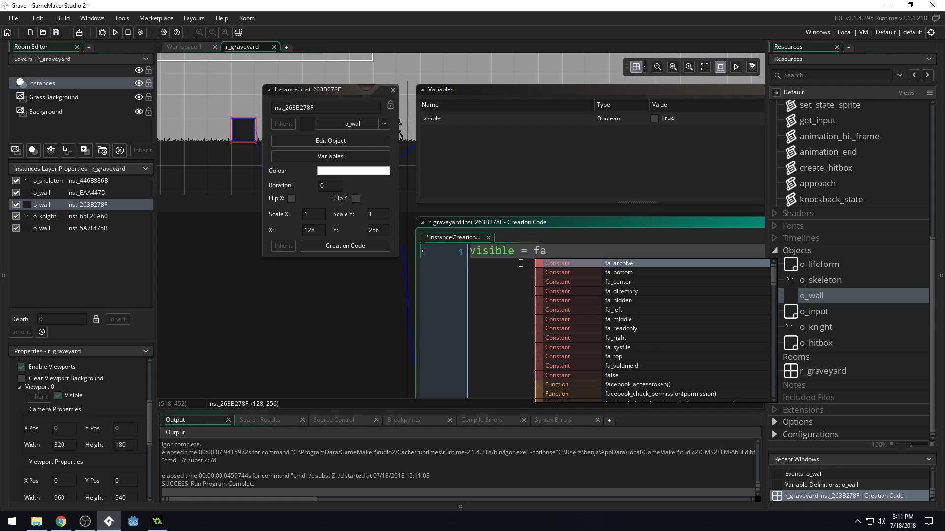
Erase the block's creation code, save the project, and close the code and instance windows.
key("BackSpace")
key("BackSpace")
key("BackSpace")
key("BackSpace")
key("BackSpace")
key("BackSpace")
key("BackSpace")
key("BackSpace")
key("BackSpace")
key("BackSpace")
key("BackSpace")
key("BackSpace")
key("BackSpace")
key("BackSpace")
key("BackSpace")
key("BackSpace")
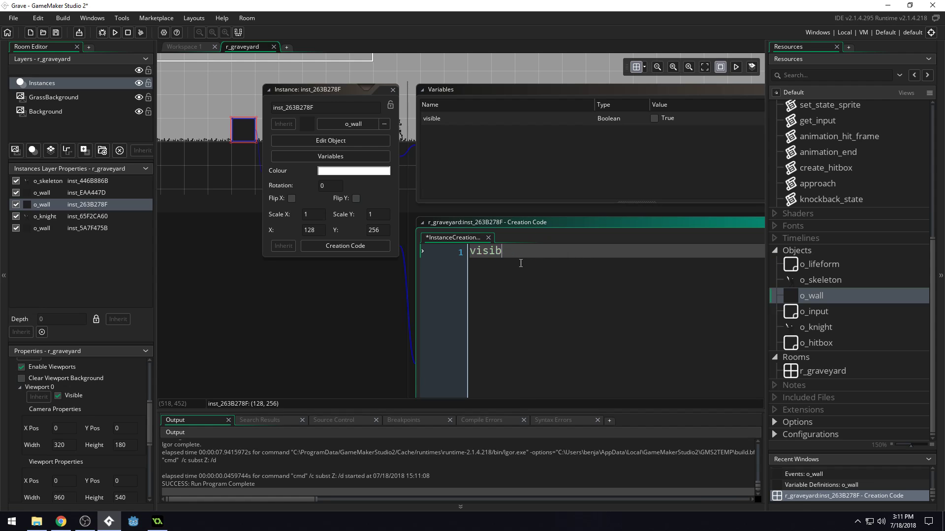
key("ctrl+s")
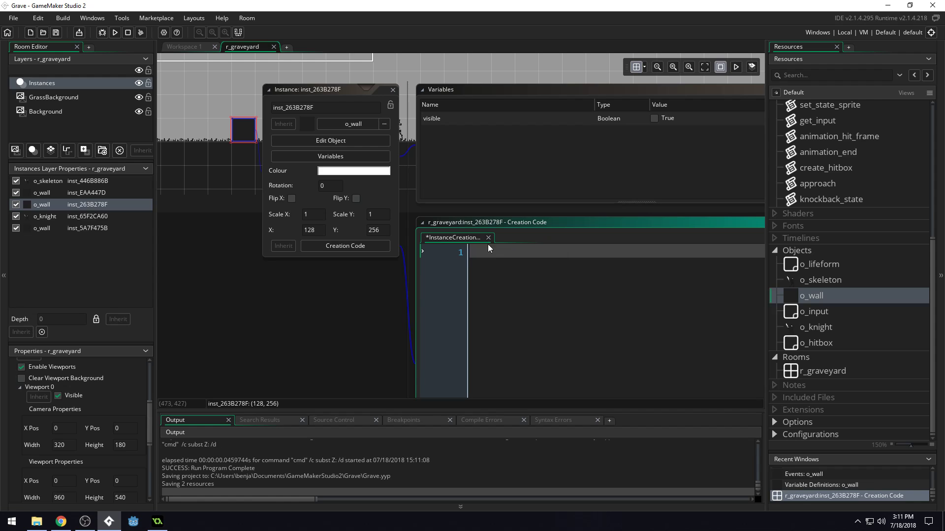
left_click(489, 238)
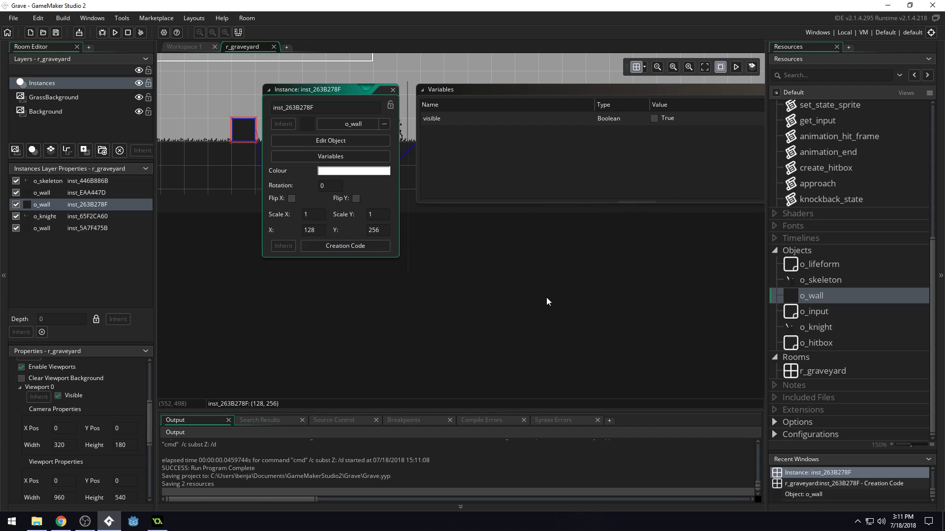
left_click(523, 143)
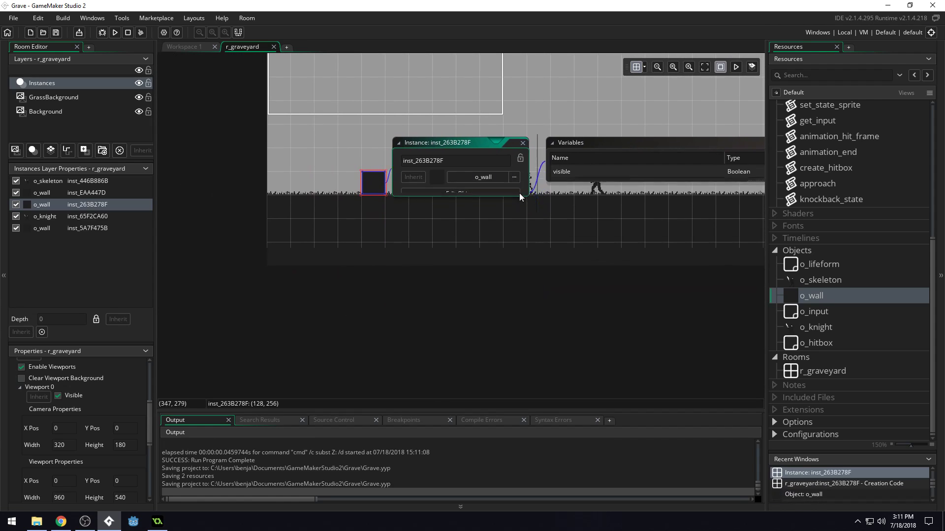
Override the visible variable of the o_wall block near the far end of the room at X 1120.
middle_click_drag(611, 328, 464, 342)
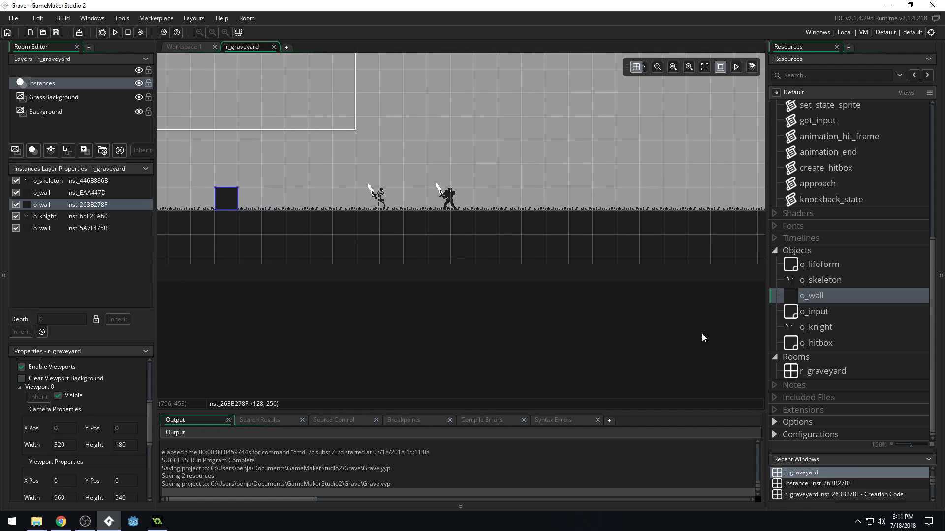
middle_click_drag(708, 331, 126, 316)
left_click(358, 183)
middle_click_drag(333, 321, 511, 345)
middle_click_drag(427, 345, 391, 358)
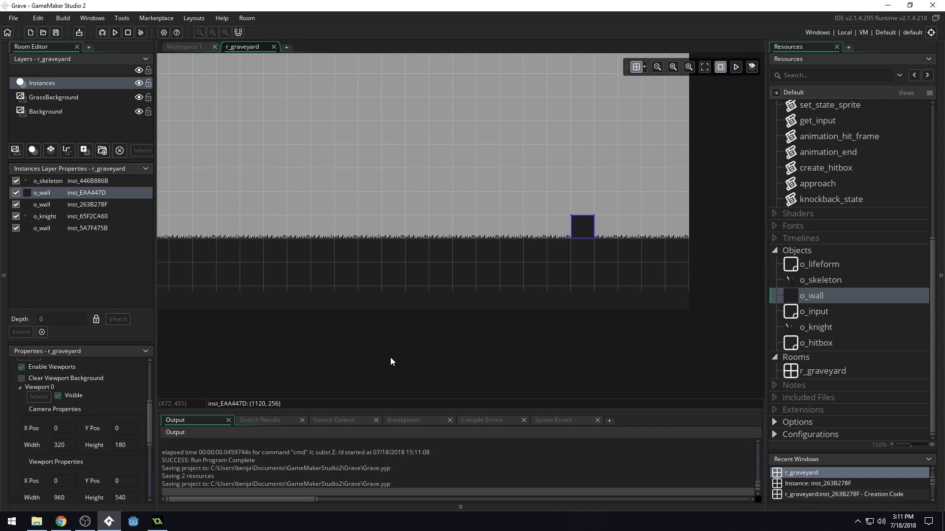
double_click(589, 231)
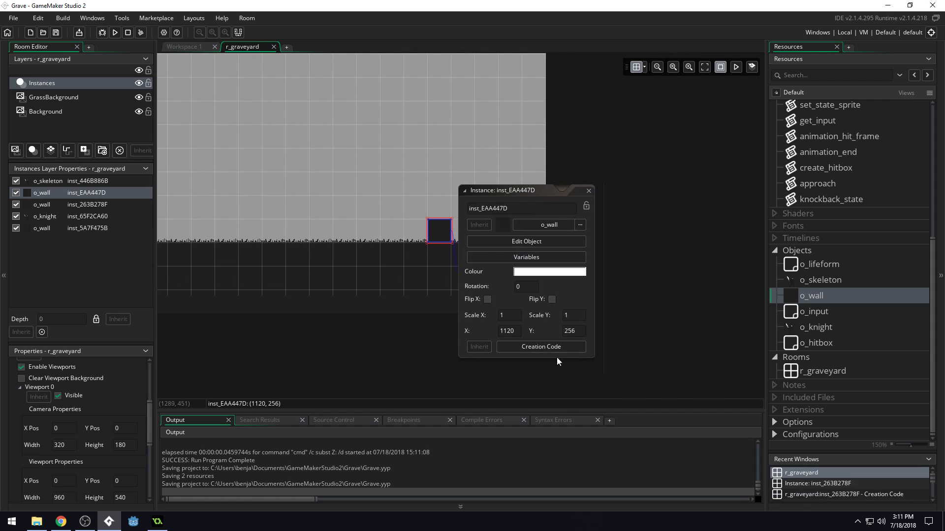
left_click(541, 258)
left_click(605, 199)
middle_click_drag(346, 311, 604, 301)
left_click(534, 163)
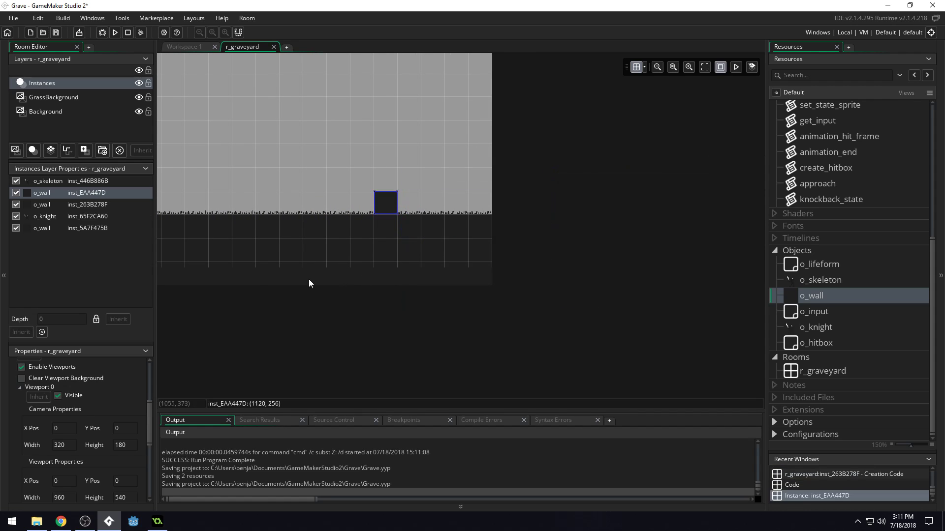
middle_click_drag(192, 320, 512, 319)
scroll(512, 318, "down", 4, "ctrl")
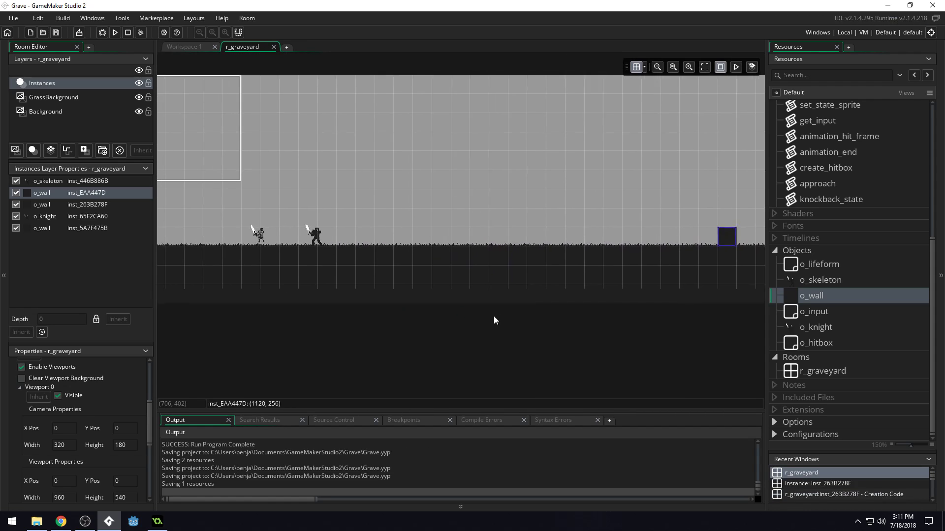
scroll(474, 327, "up", 2, "ctrl")
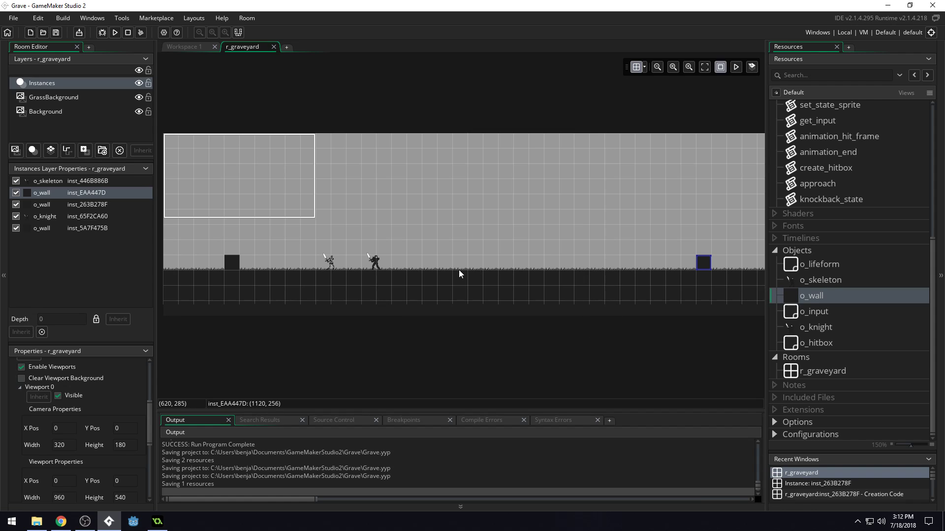
scroll(459, 270, "up", 1, "ctrl")
middle_click_drag(552, 365, 675, 361)
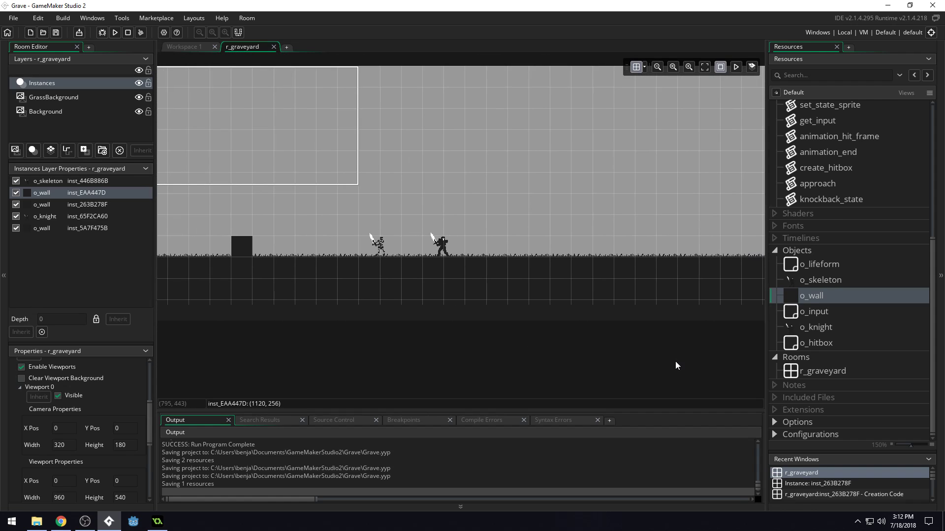
middle_click_drag(390, 325, 554, 346)
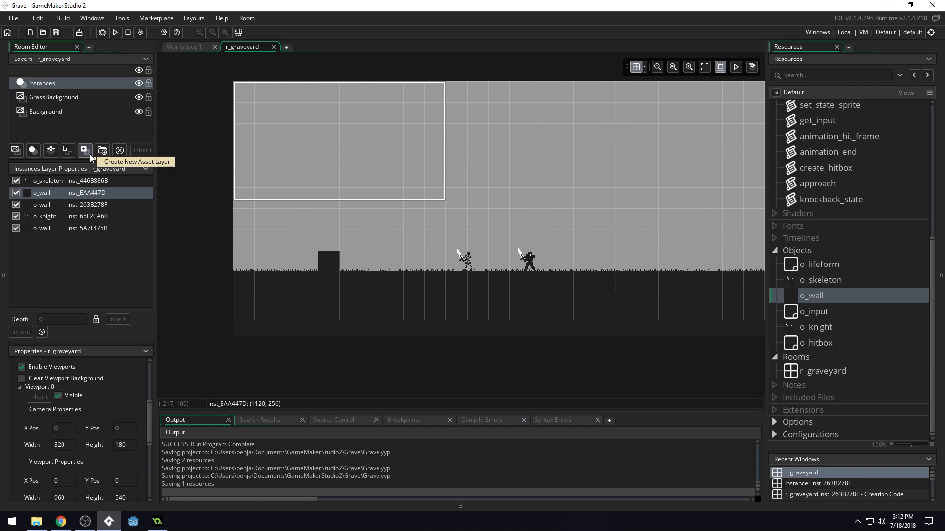
Look through the Environment sprites to find the grave sprites, and create a new asset layer above the Instances layer in r_graveyard.
scroll(881, 290, "up", 5)
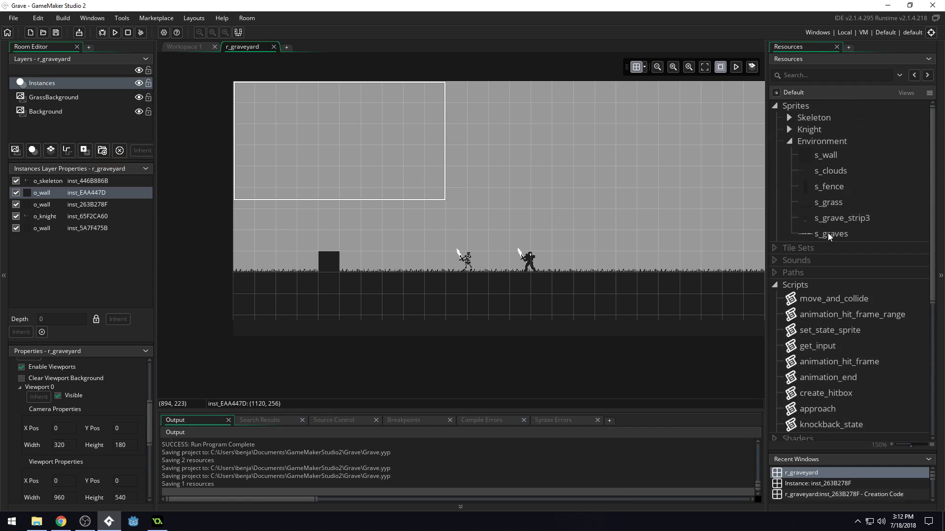
left_click(837, 189)
left_click(839, 170)
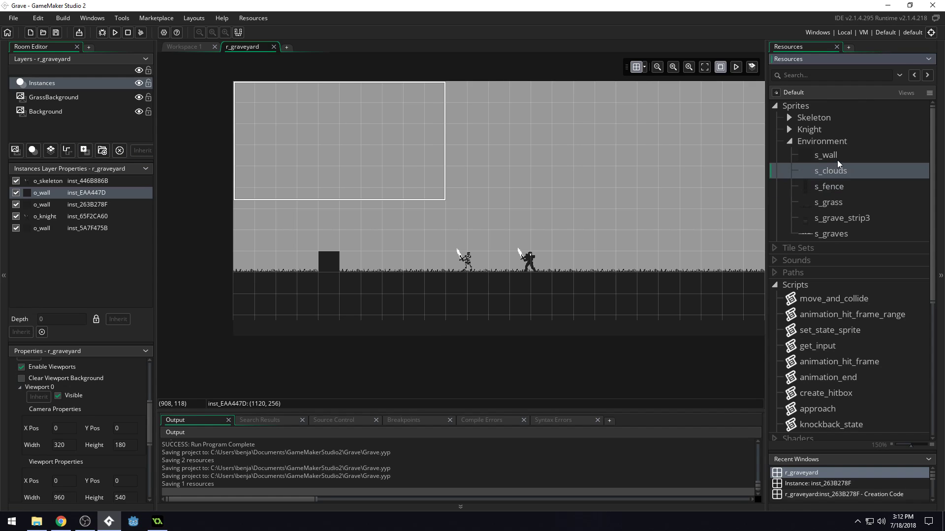
left_click(838, 159)
left_click(837, 207)
left_click(848, 219)
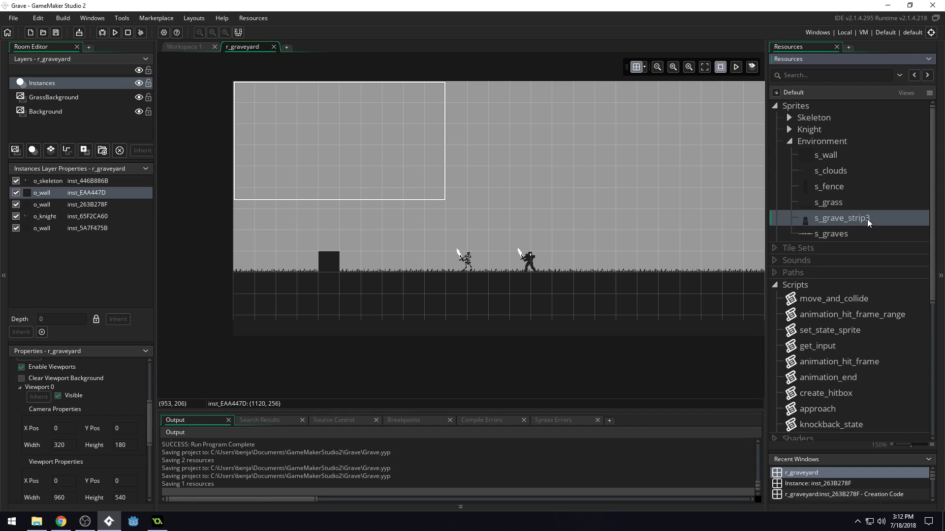
left_click(822, 203)
left_click(854, 222)
left_click(87, 155)
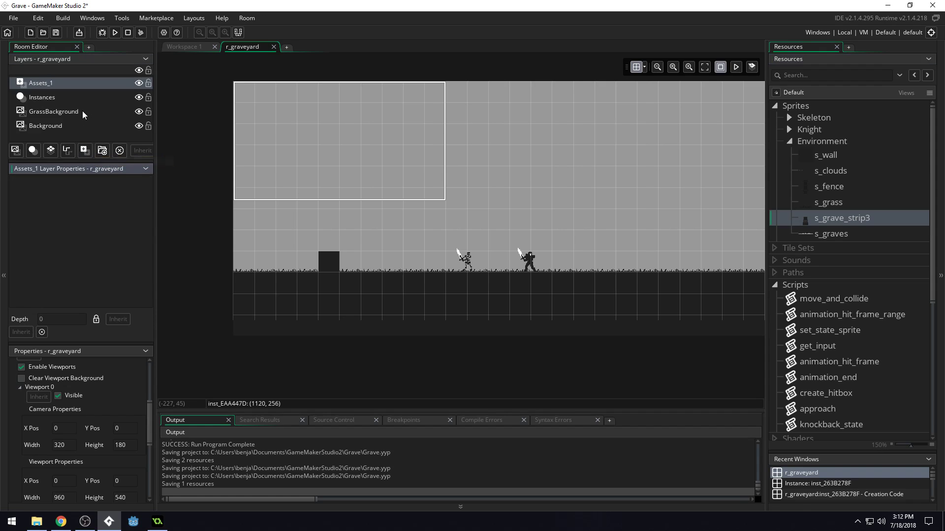
Move the new asset layer directly below the Instances layer and rename it Assets.
mouse_move(68, 86)
left_mouse_down()
mouse_move(70, 106)
mouse_move(72, 90)
left_mouse_up()
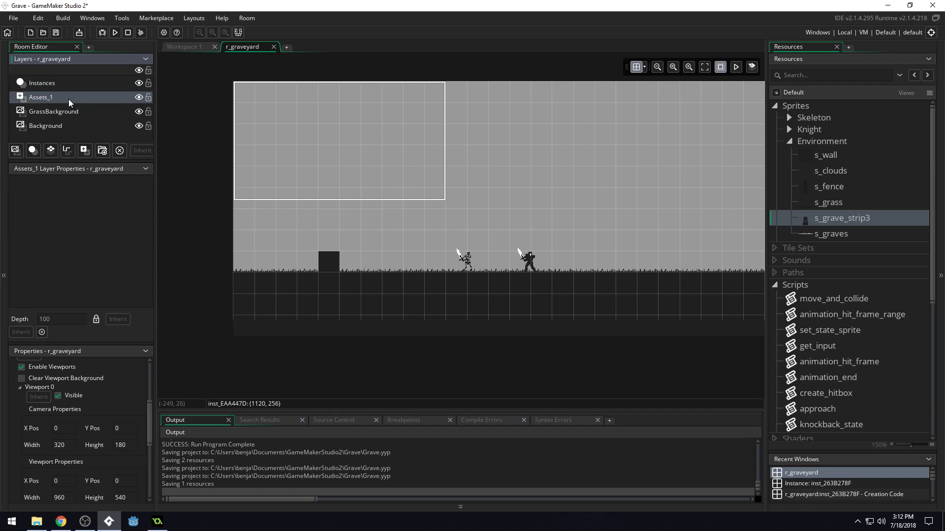
left_click(68, 100)
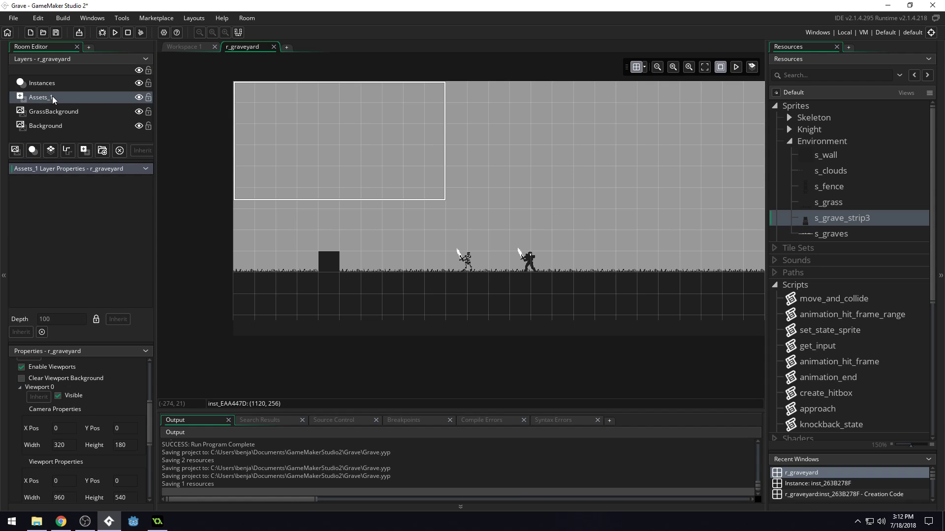
left_click(53, 97)
left_click(70, 96)
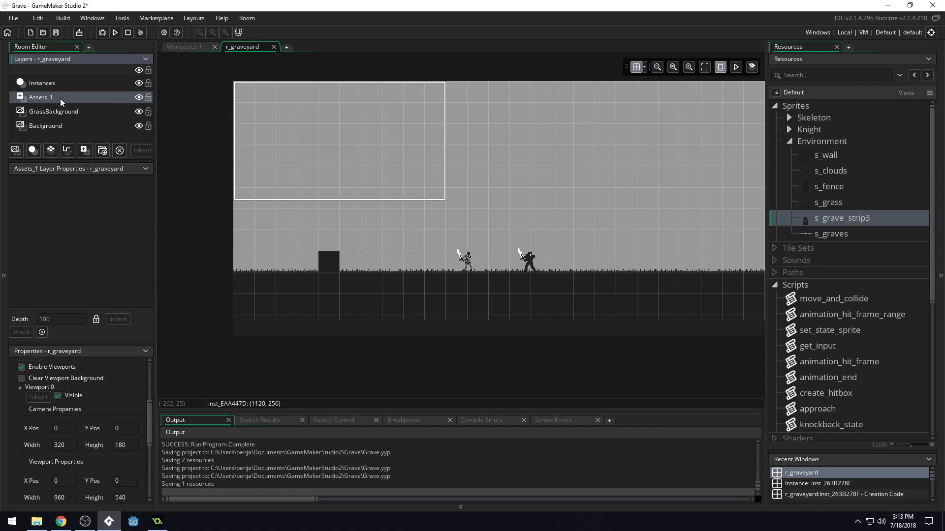
key("BackSpace")
key("BackSpace")
key("BackSpace")
key("BackSpace")
key("BackSpace")
key("BackSpace")
key("BackSpace")
key("BackSpace")
key("Return")
Place an s_fence sprite beside the near wall block on the Assets layer and set Grid X to 16.
left_click_drag(843, 191, 361, 266)
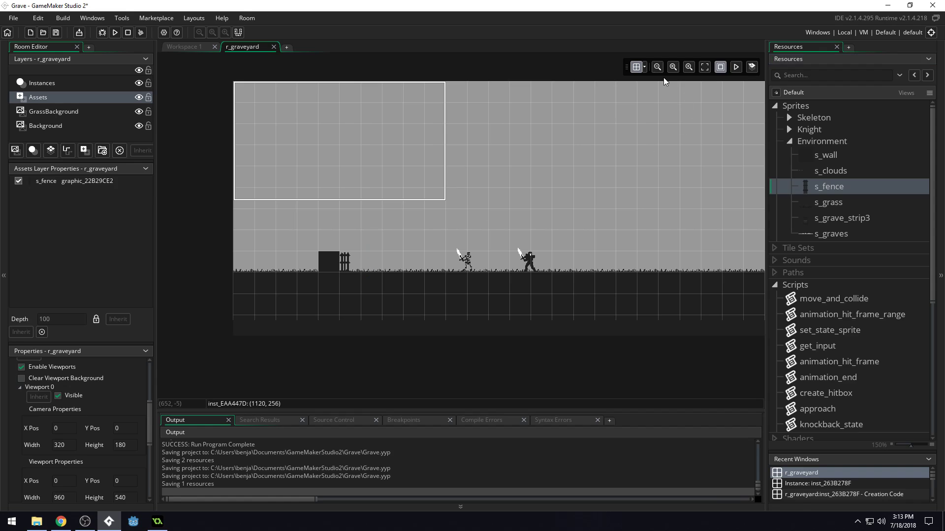
left_click(644, 67)
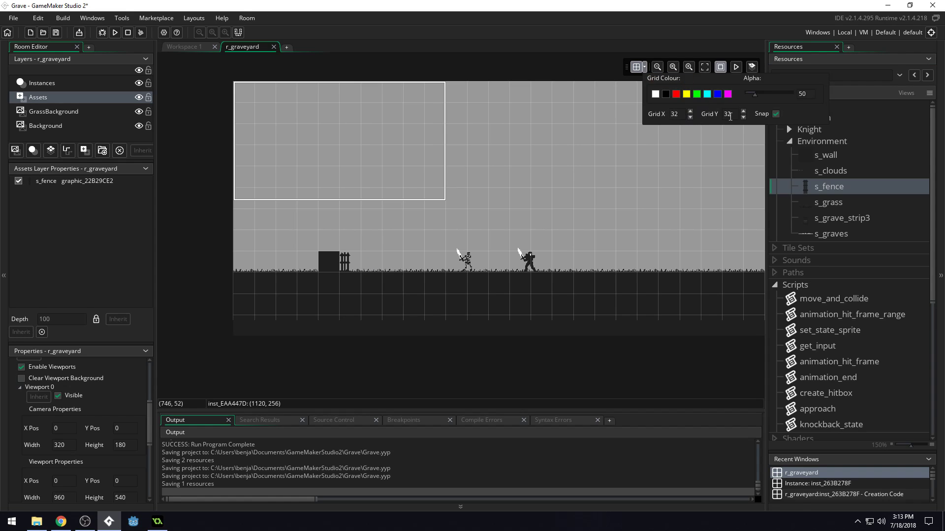
double_click(675, 114)
type("16")
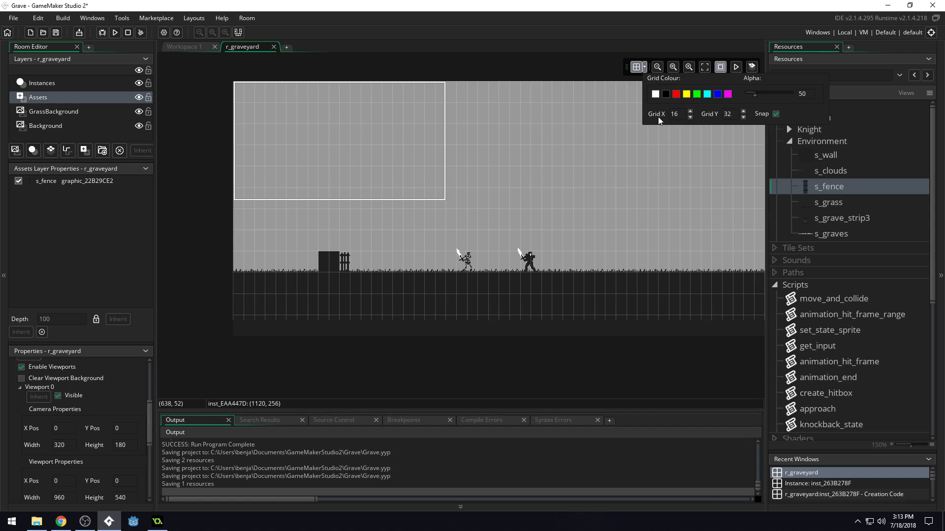
Move the fence onto the near wall block at (144, 256) and place a second s_fence at the far wall block.
left_click(343, 264)
left_click(344, 264)
mouse_move(345, 265)
left_mouse_down()
mouse_move(336, 264)
mouse_move(357, 264)
mouse_move(358, 236)
mouse_move(337, 259)
left_mouse_up()
middle_click_drag(679, 249, 305, 241)
left_click_drag(857, 186, 622, 263)
middle_click_drag(509, 258, 729, 250)
middle_click_drag(458, 245, 561, 274)
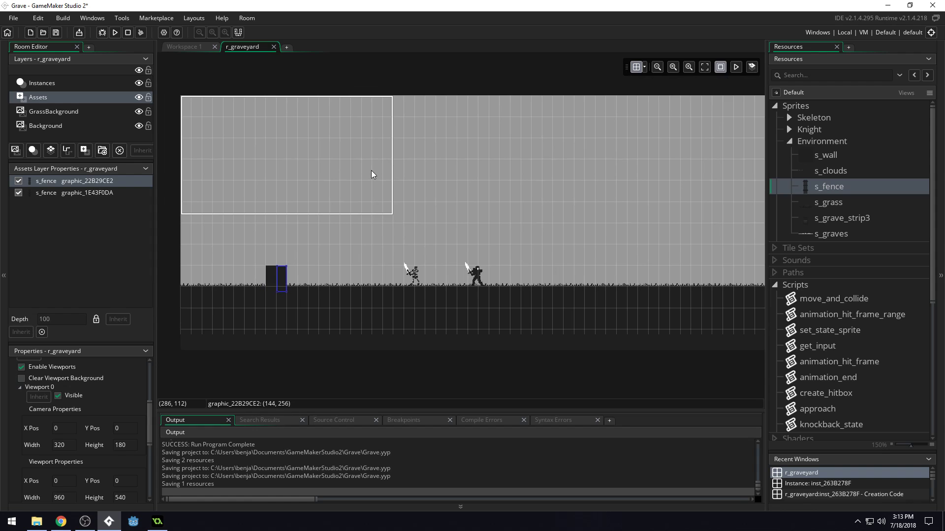
Run the game, test walking and fighting around the fence, and close the game window.
left_click(114, 32)
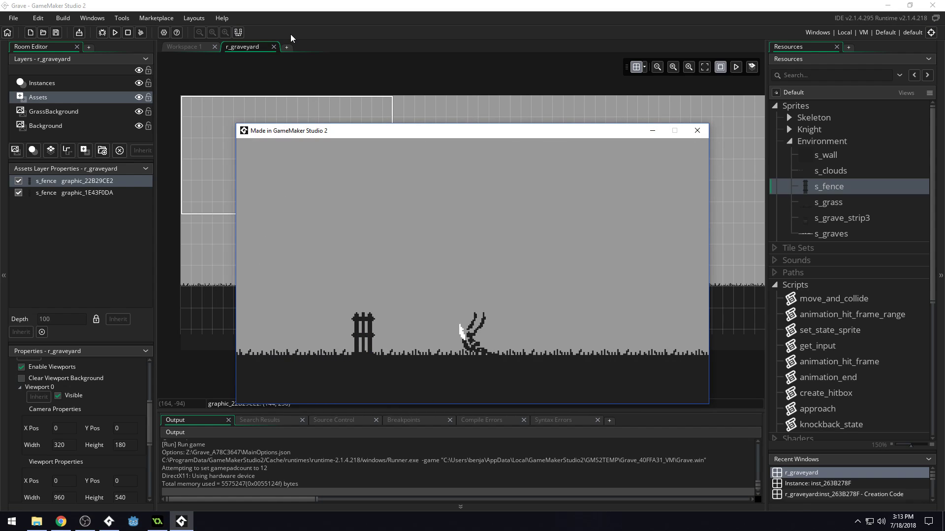
key("Right")
key("Left")
key("Right")
key("space")
key("space")
key("space")
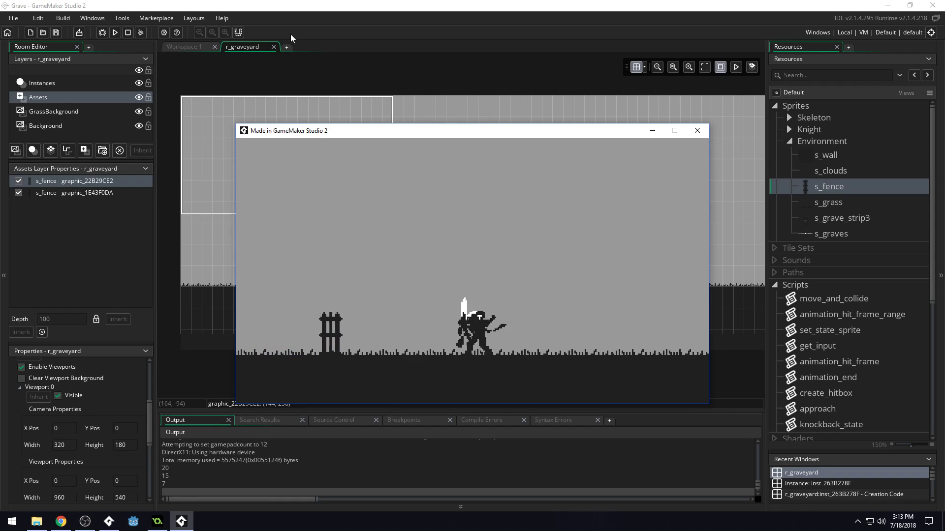
key("Right")
key("z")
key("z")
key("z")
key("Right")
key("x")
key("x")
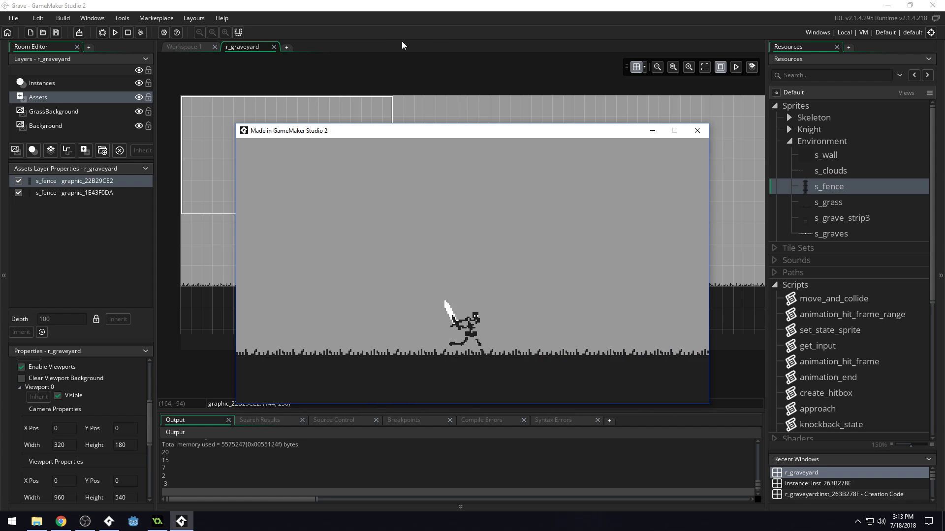
left_click(698, 133)
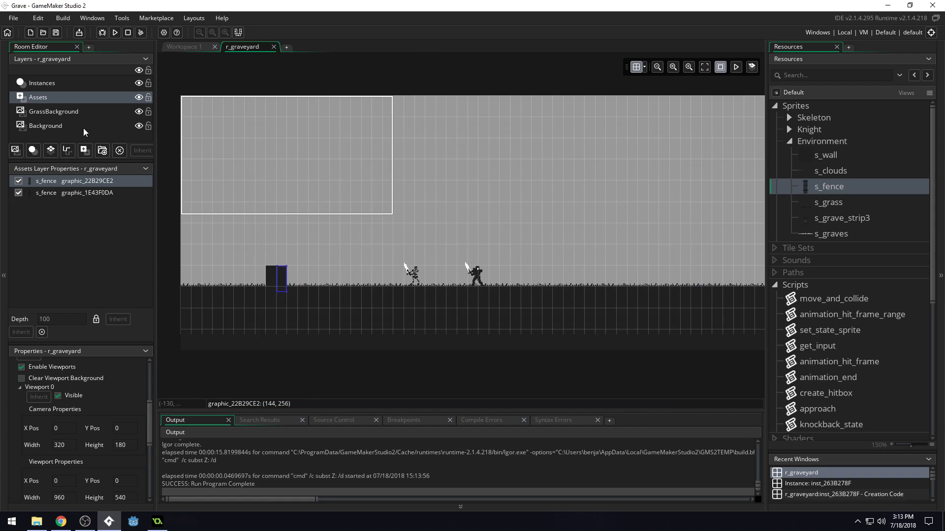
Create a background layer above GrassBackground and name it CloudsBackground.
left_click(55, 125)
left_click(55, 114)
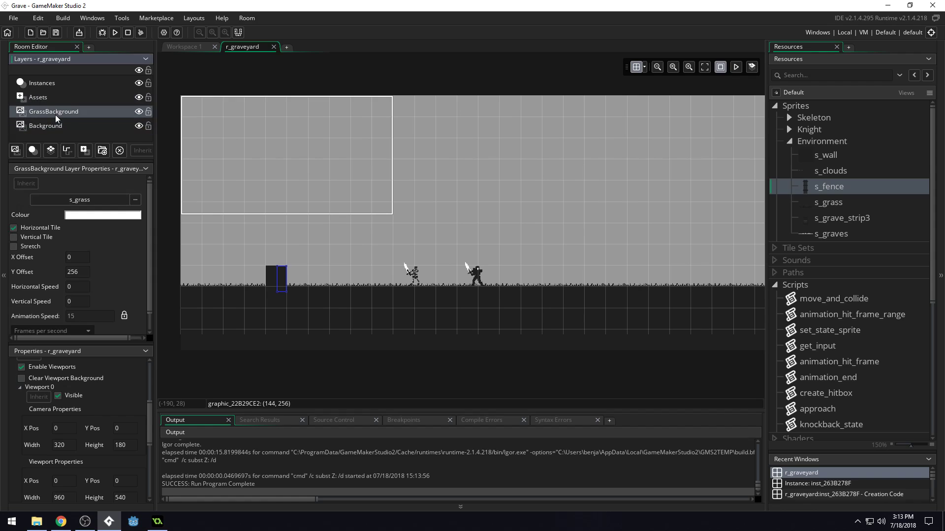
left_click(15, 150)
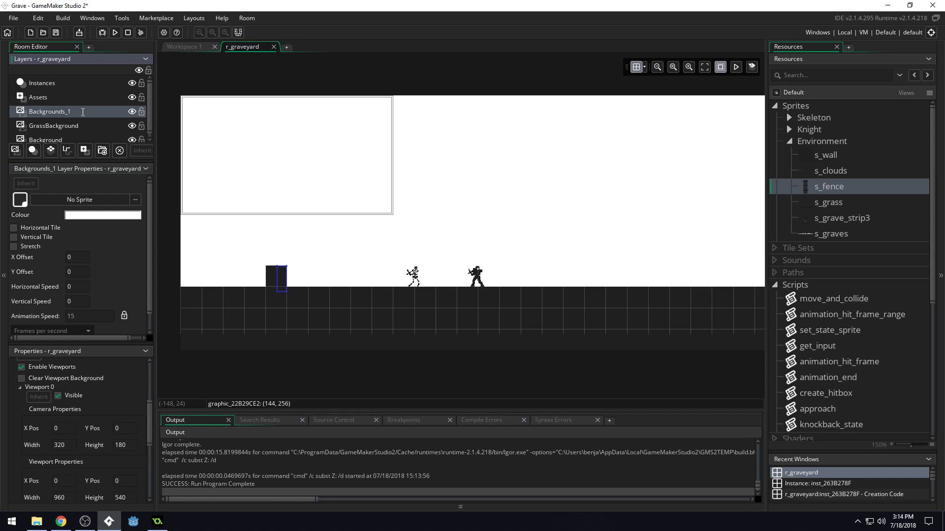
type("G")
type("loudsBackground")
key("Return")
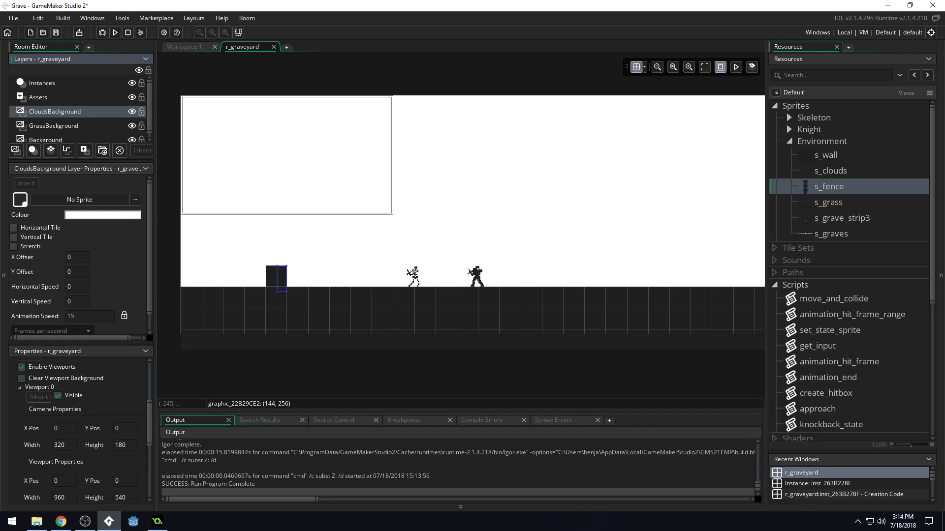
Assign the s_clouds sprite to the CloudsBackground layer.
left_click(93, 199)
double_click(275, 229)
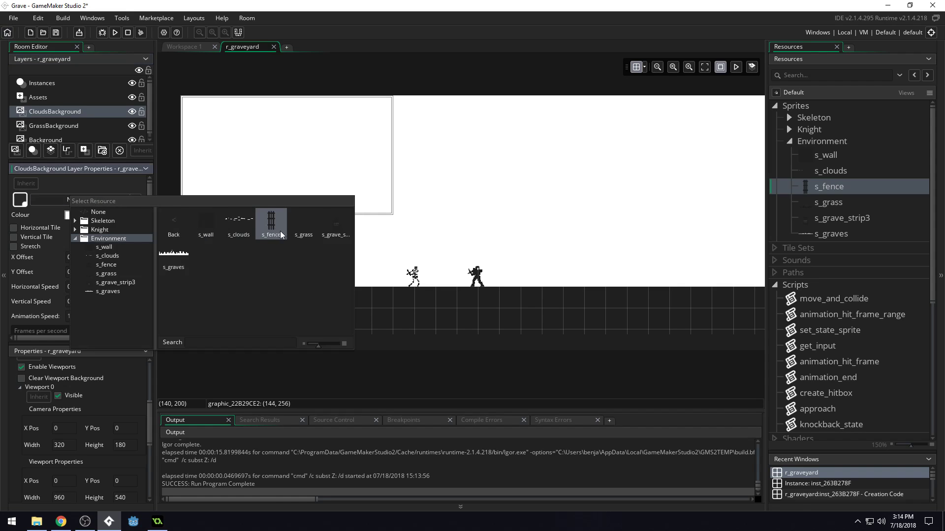
double_click(238, 229)
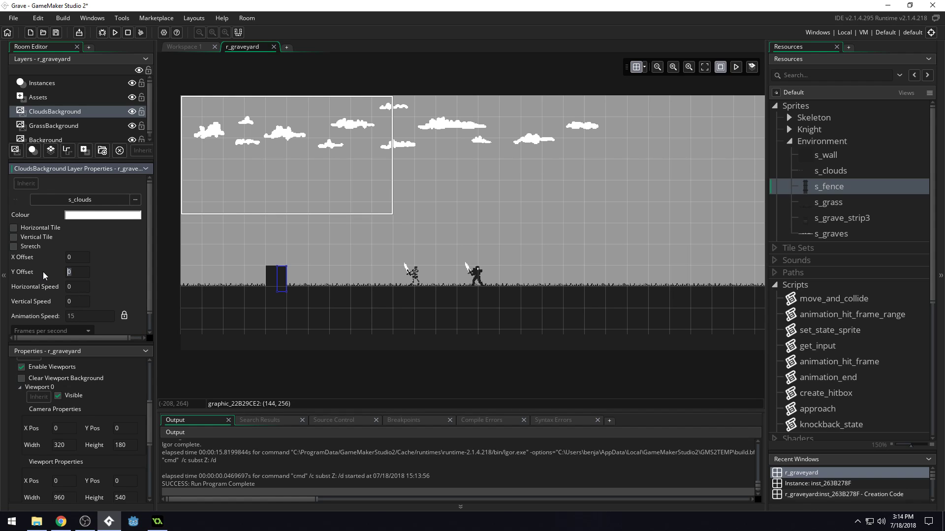
Set the clouds layer's Y Offset to 32 and enable Horizontal Tile.
type("32")
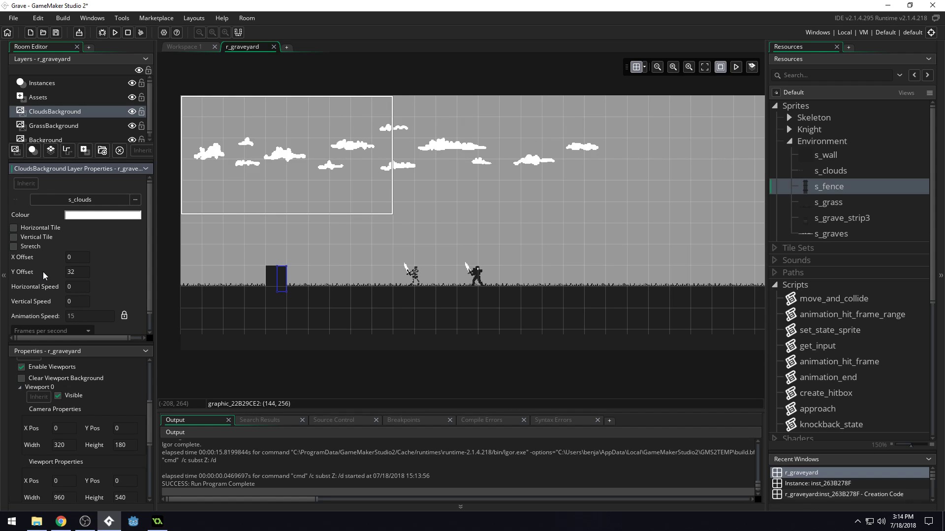
left_click(13, 229)
scroll(331, 211, "down", 4)
scroll(311, 202, "up", 3)
scroll(301, 236, "down", 2, "ctrl")
scroll(300, 232, "down", 2, "ctrl")
scroll(316, 220, "up", 3, "ctrl")
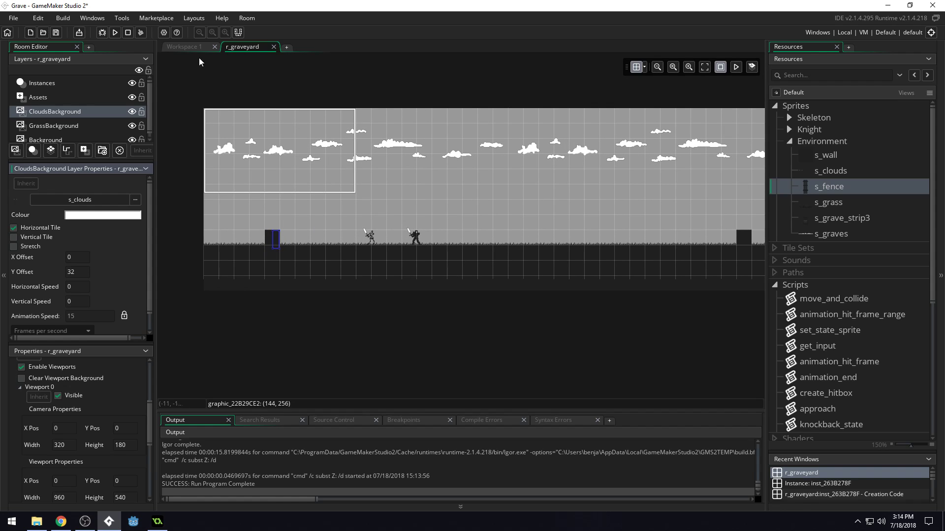
Run the game to check the clouds' height in the camera view, and close the game window.
left_click(115, 33)
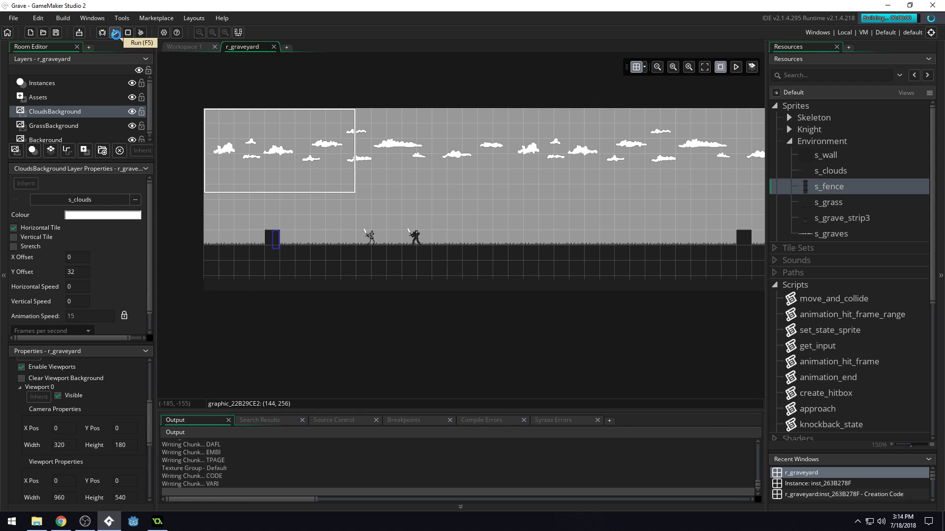
key("Left")
key("Right")
key("space")
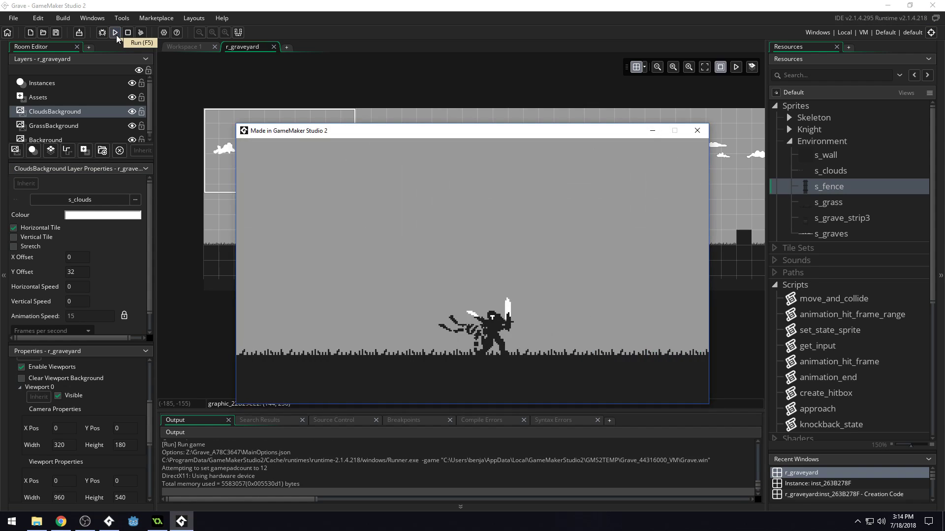
left_click(696, 130)
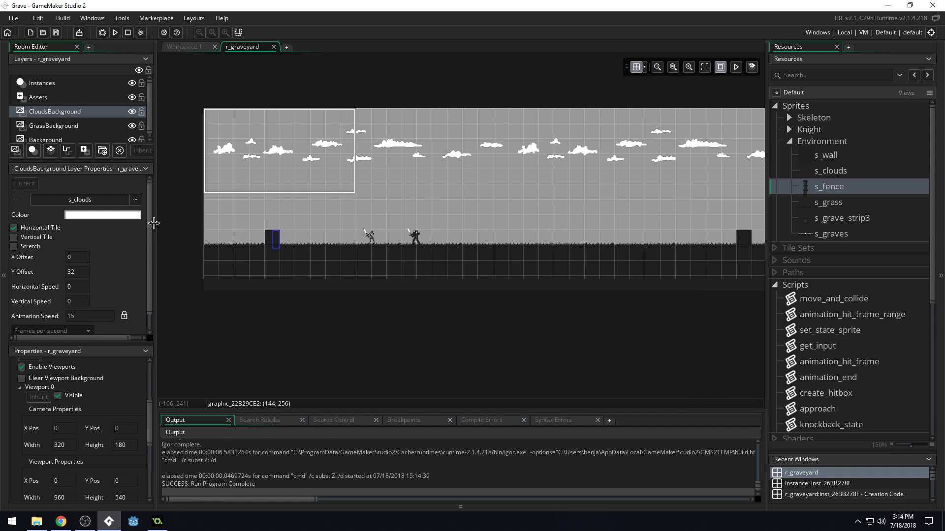
Try Y Offset values of 64, 96, 104, 112 and 132 on the CloudsBackground layer, saving the project with the last one.
left_click_drag(80, 273, 27, 280)
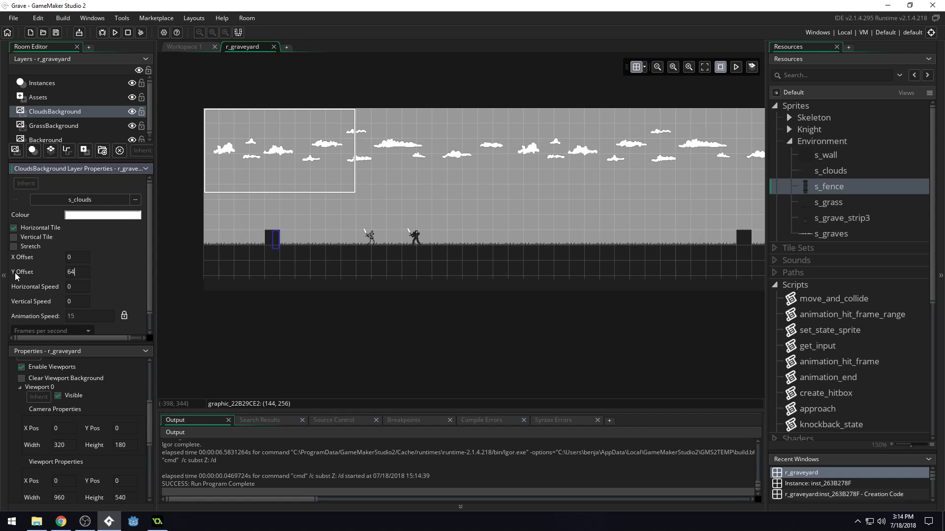
type("64")
key("Return")
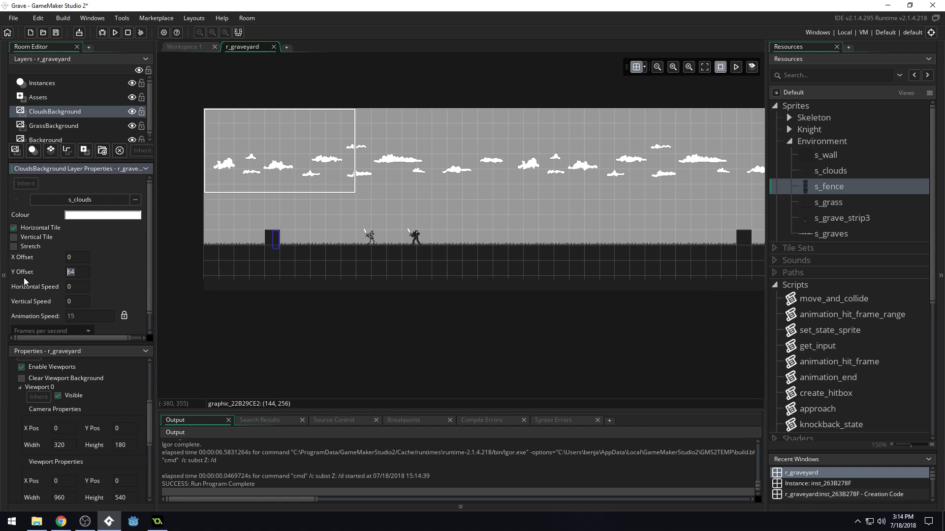
type("96")
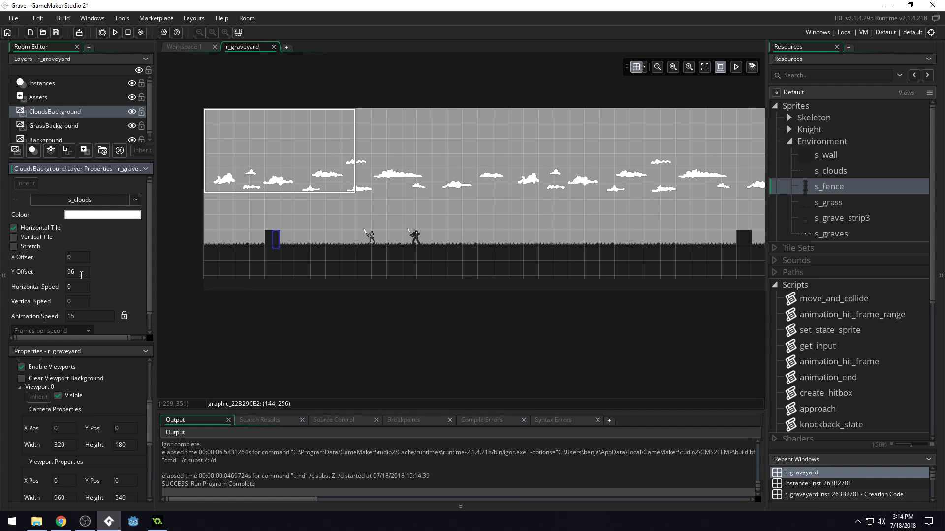
type("104")
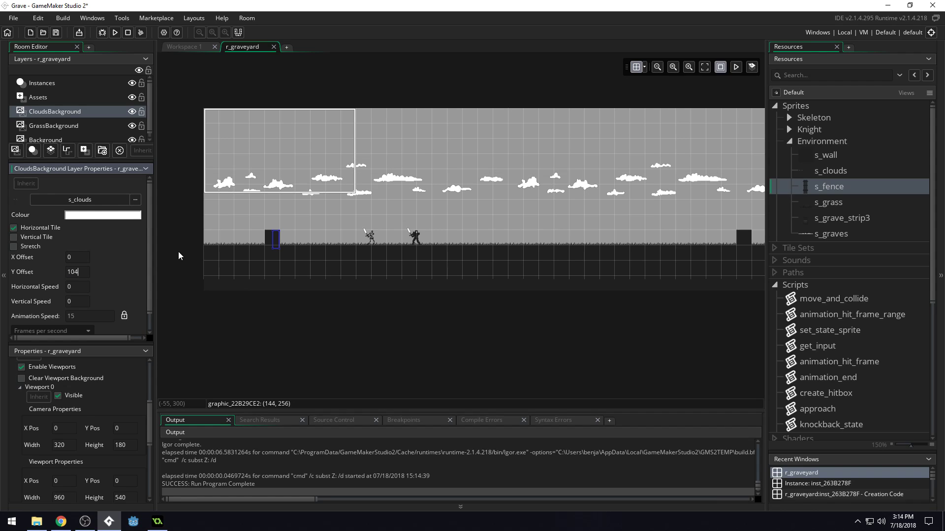
left_click_drag(75, 272, 13, 273)
type("112")
key("Return")
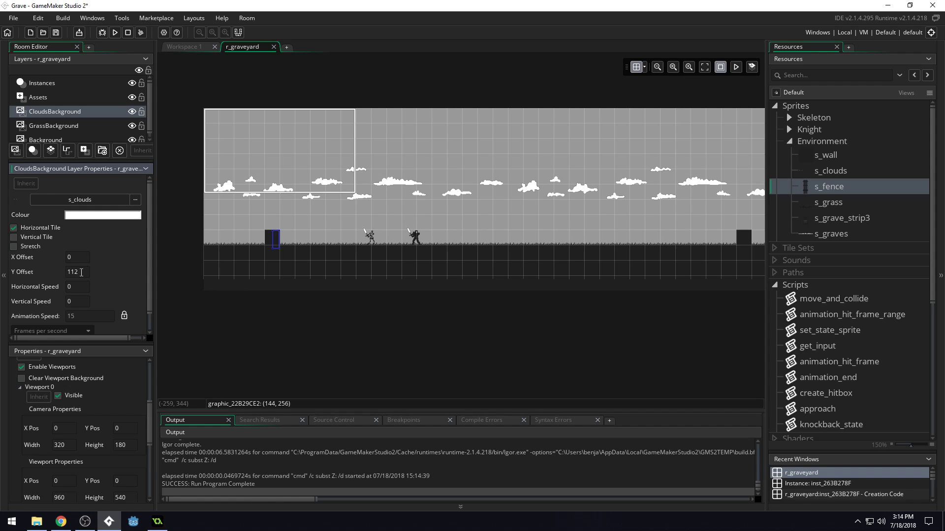
type("132")
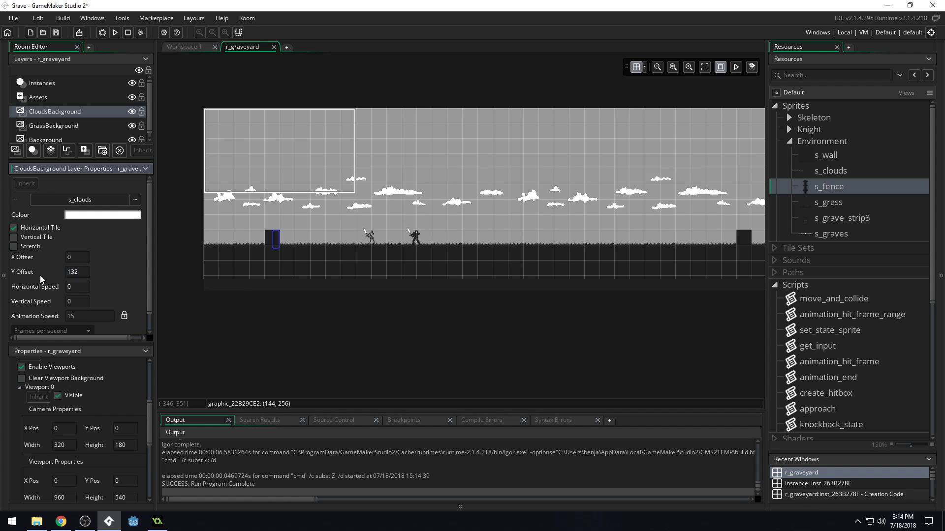
key("ctrl+s")
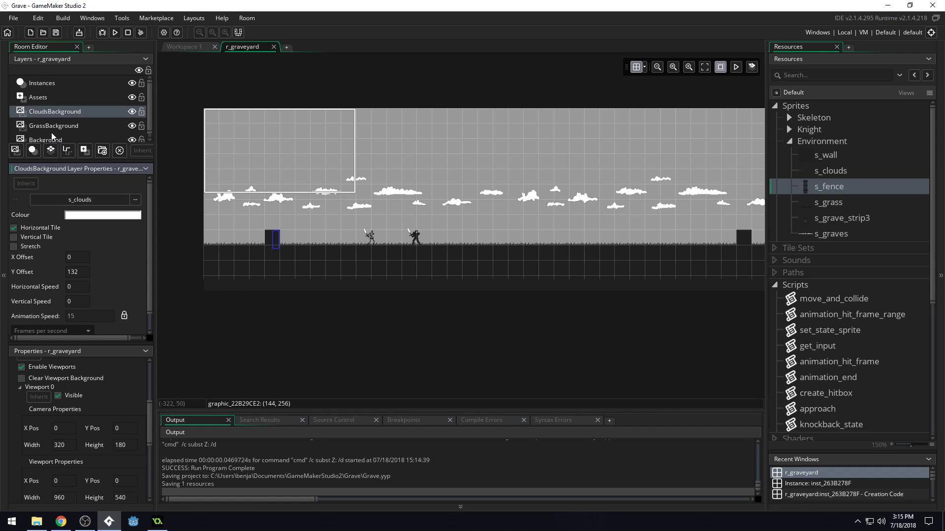
Set the CloudsBackground layer's Y Offset to 128 and save the project.
left_click_drag(85, 274, 30, 274)
type("128")
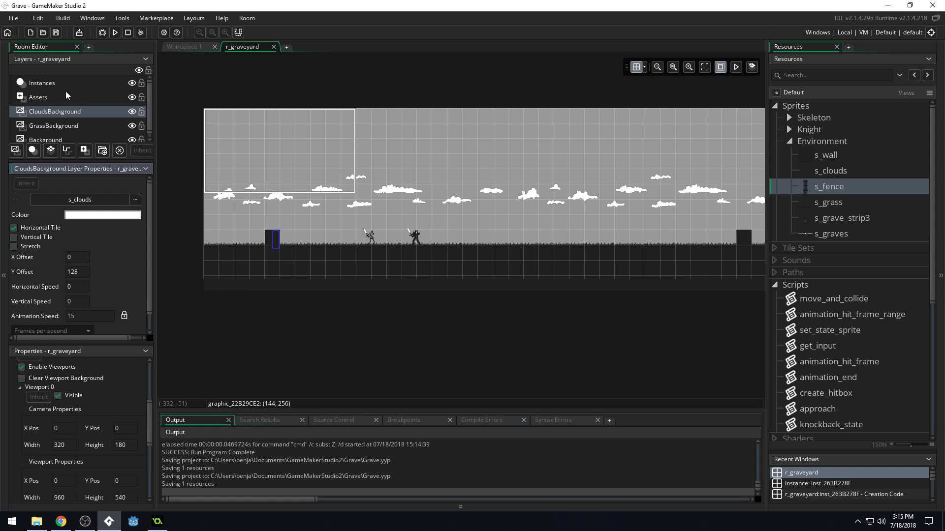
Run the game and check the clouds while moving and fighting the skeleton.
left_click(115, 32)
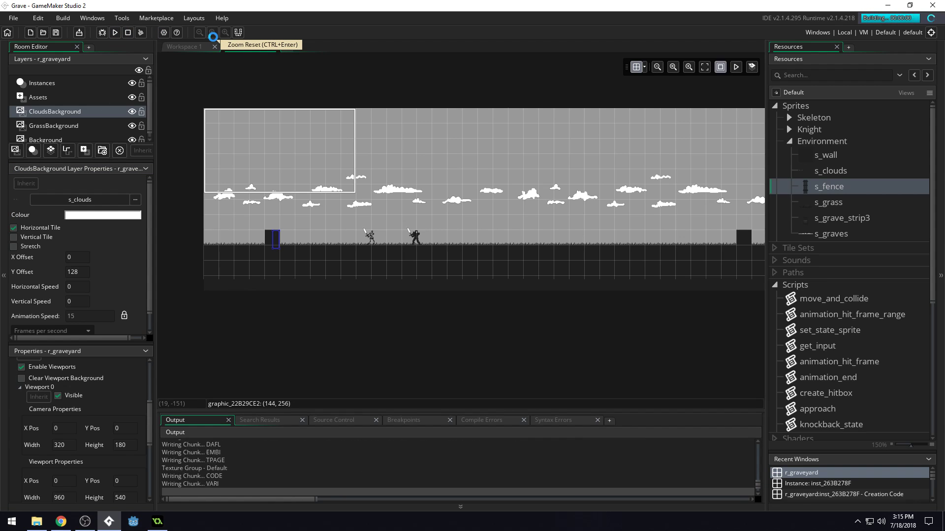
key("Right")
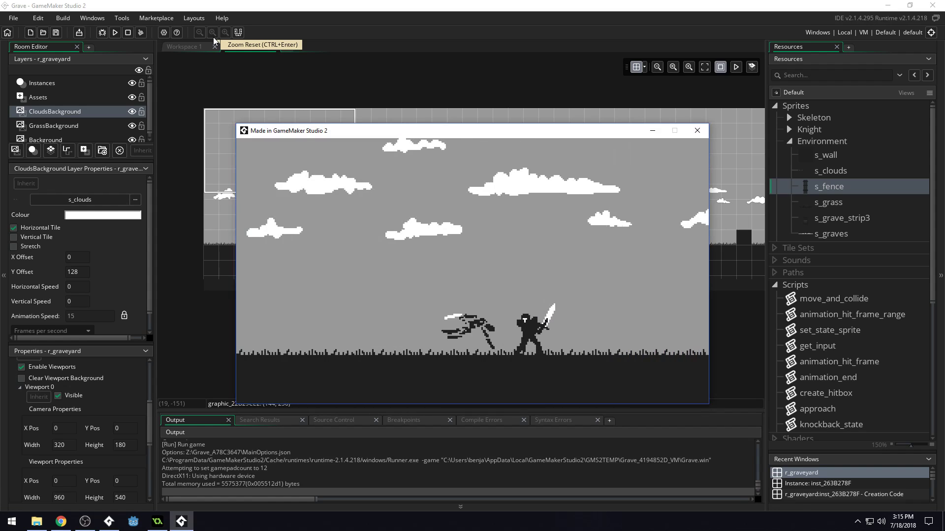
key("Left")
key("shift")
key("shift")
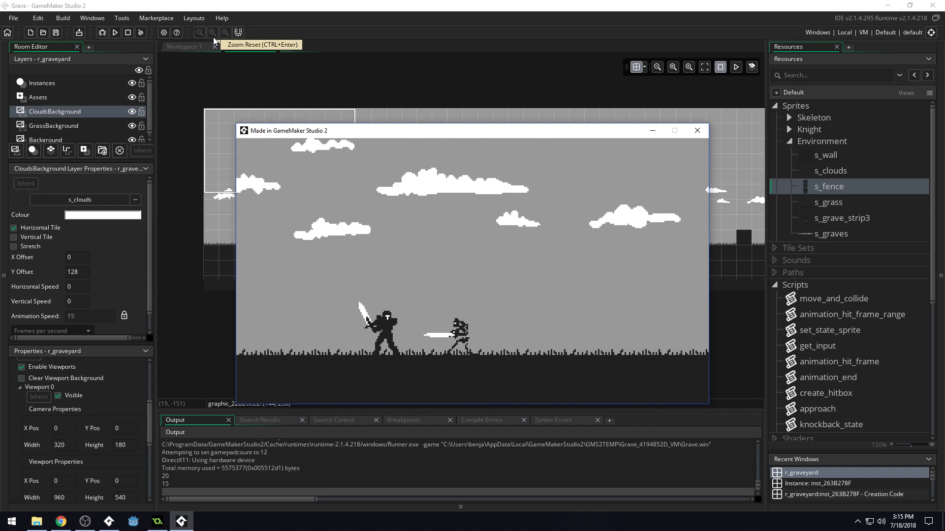
key("Left")
key("shift")
key("shift")
key("shift")
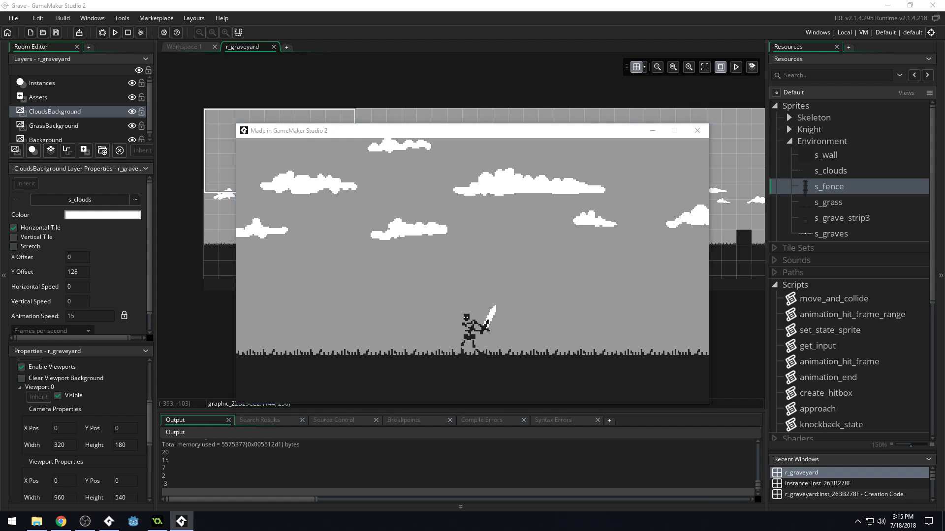
Switch to the finished GameMaker: Studio version of the game and walk through its graveyard to examine the layered background scenery.
key("alt+Tab")
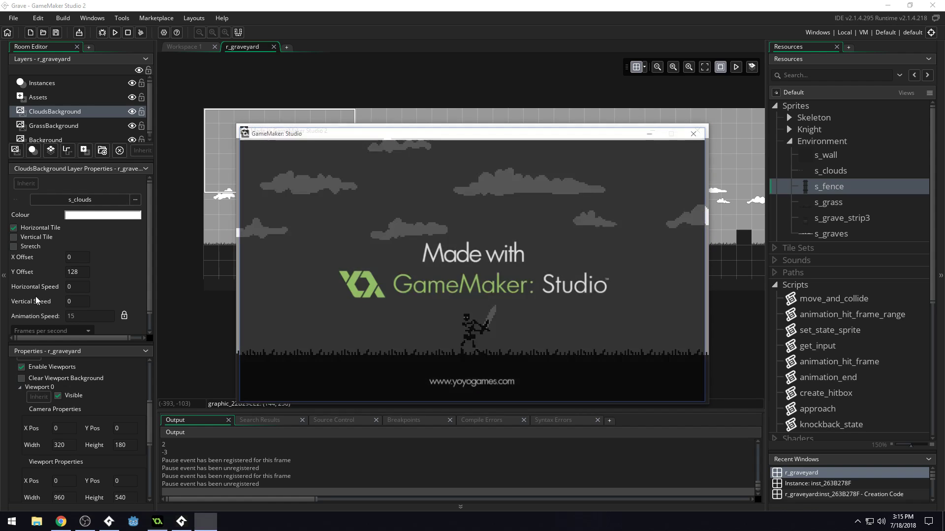
key("Right")
key("Left")
key("Right")
key("Right")
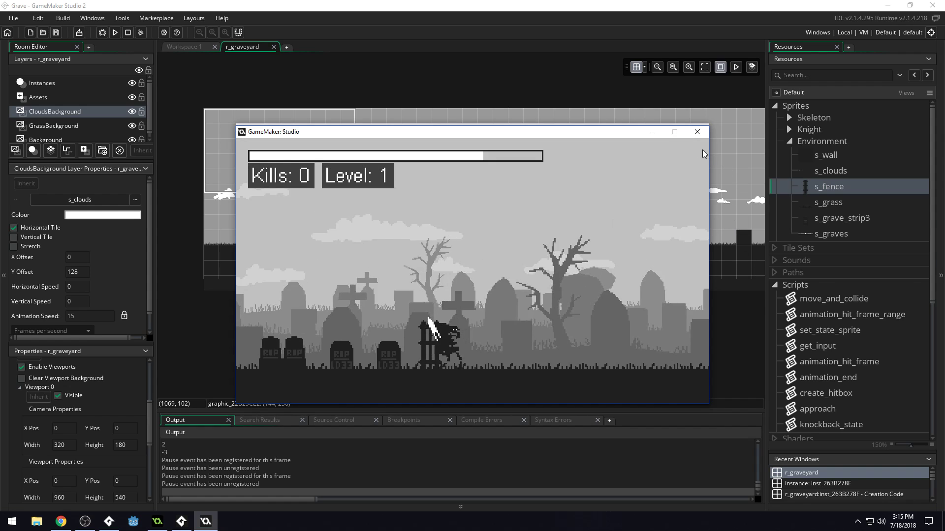
Finish walking through the finished game's graveyard and close both running game windows.
key("Right")
key("Right")
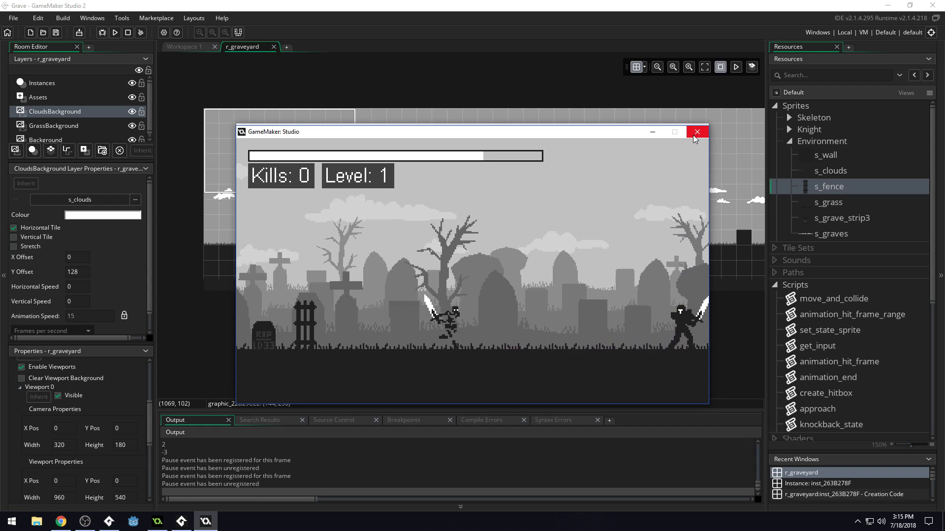
key("Left")
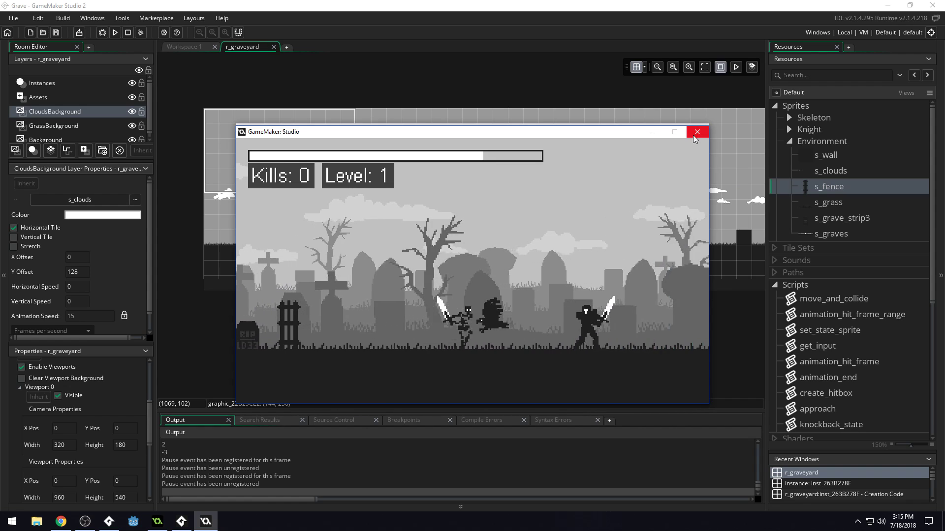
left_click(696, 132)
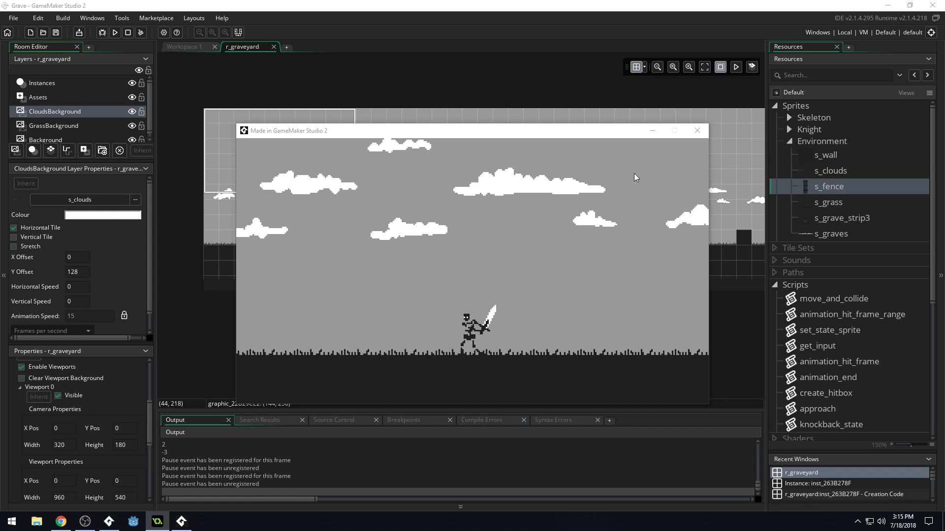
left_click(696, 130)
Set the Background layer's colour to the grey B2B2B2, trying a lighter grey first.
scroll(86, 120, "down", 1)
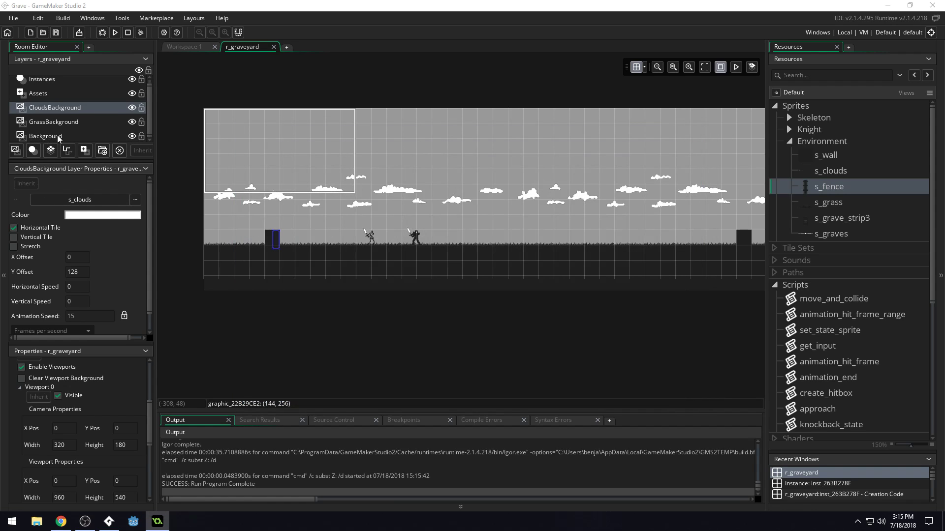
left_click(64, 135)
left_click(103, 216)
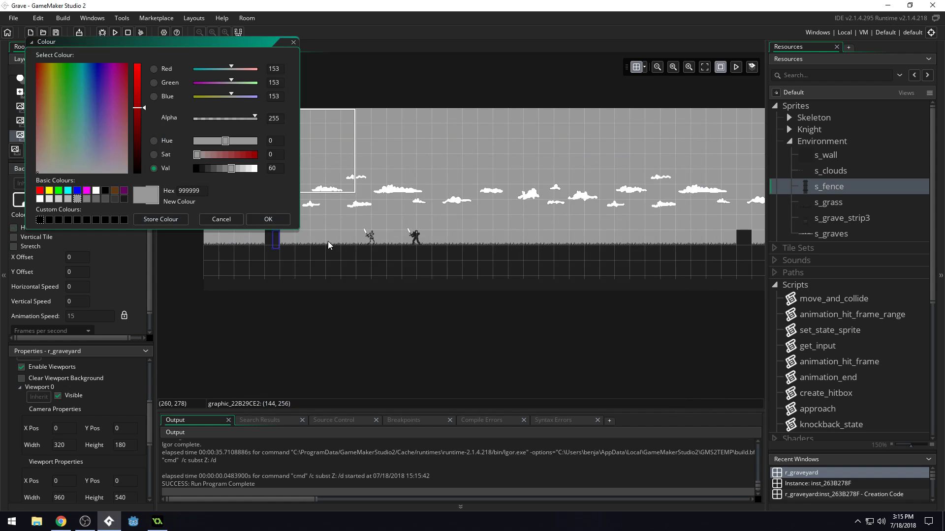
left_click(239, 169)
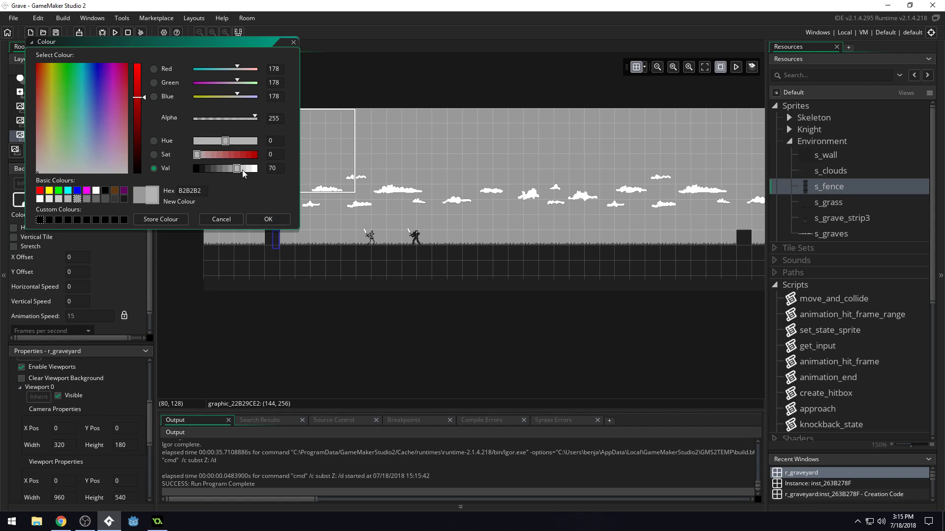
key("alt+Tab")
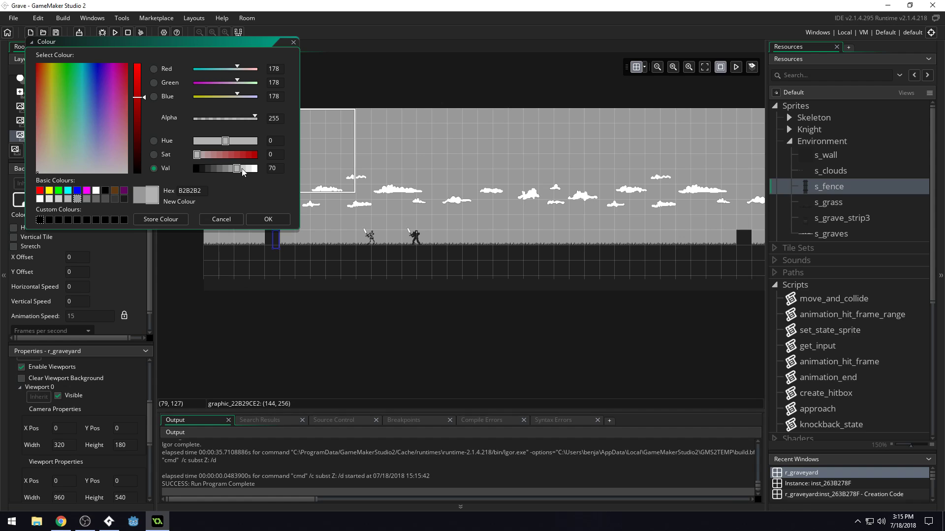
left_click(241, 169)
left_click(268, 219)
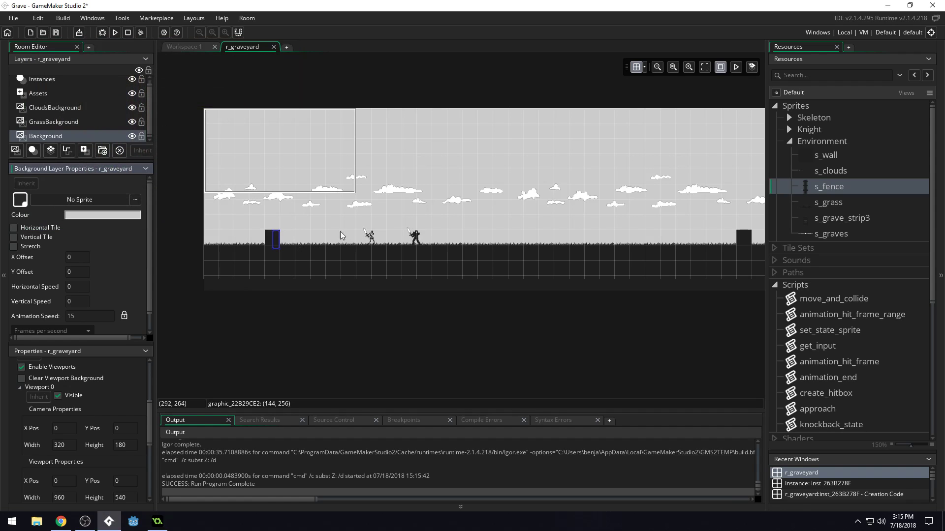
left_click(134, 215)
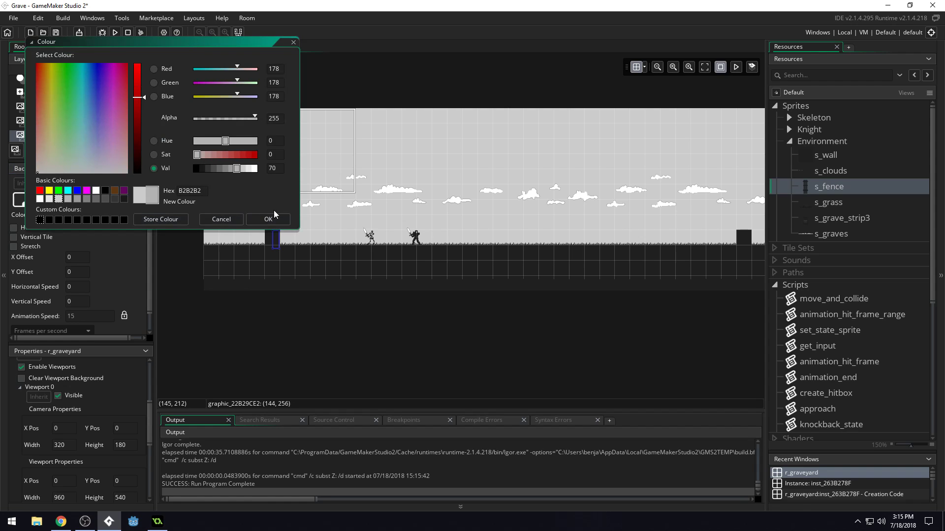
left_click(269, 219)
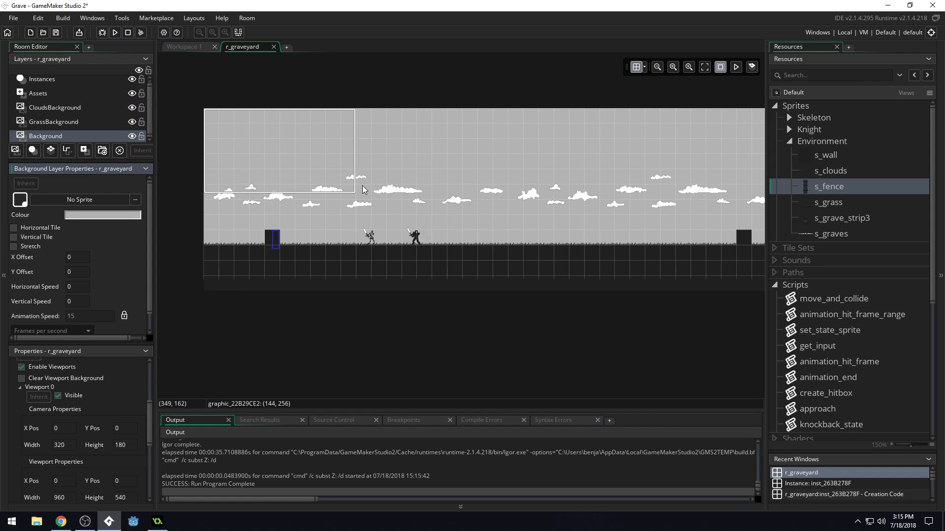
Open the s_clouds sprite's image to inspect the clouds.
double_click(848, 235)
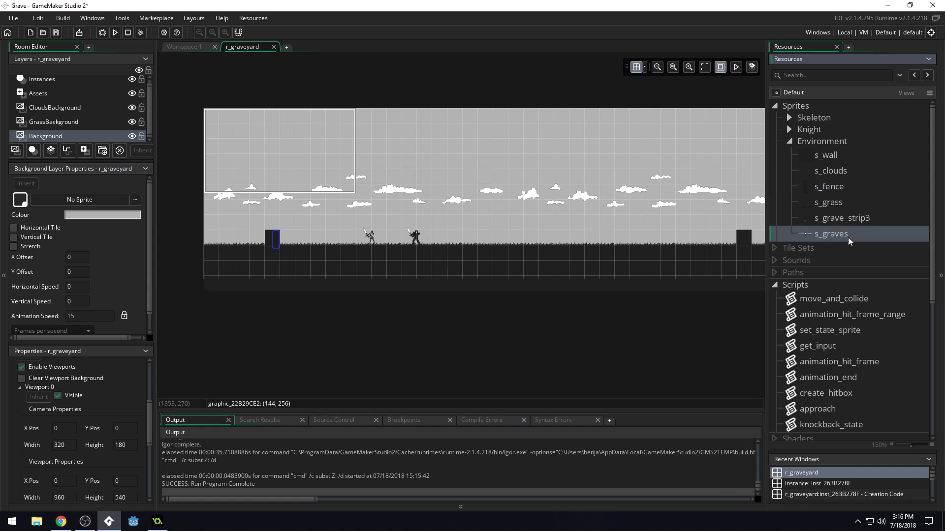
double_click(838, 169)
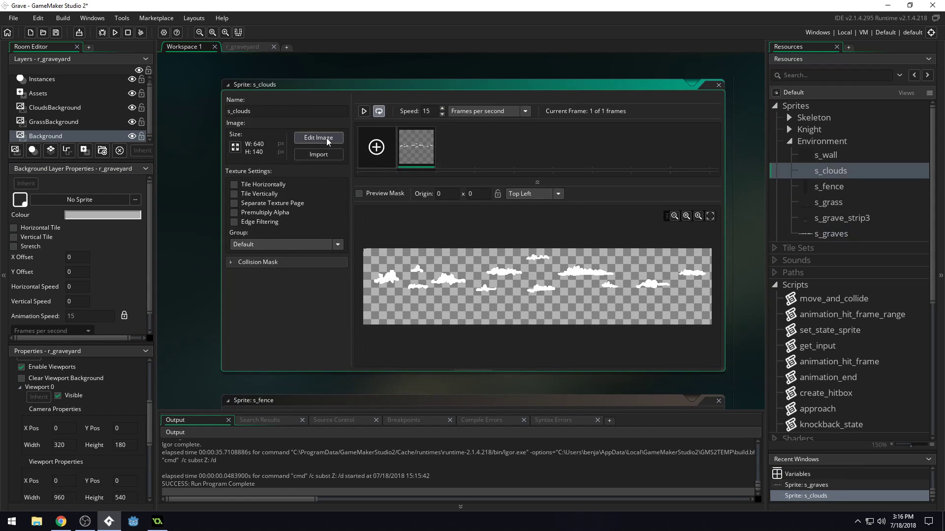
left_click(326, 137)
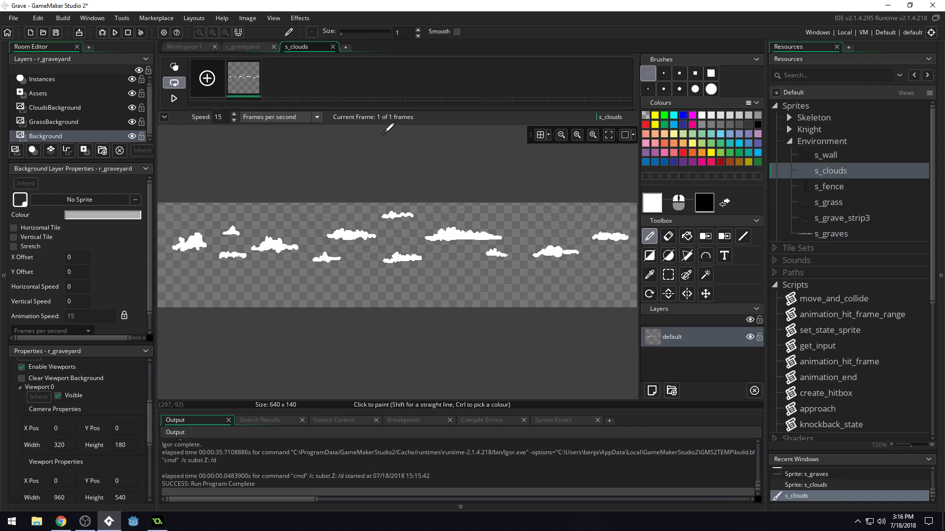
Reorder r_graveyard's layers so that CloudsBackground sits directly below GrassBackground, and review its layer properties.
left_click(52, 125)
left_click(54, 136)
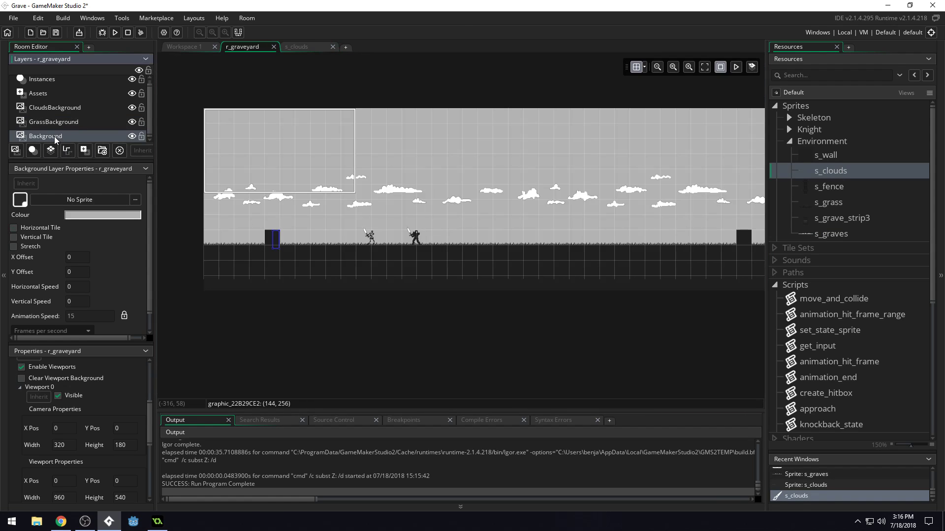
left_click(66, 126)
left_click(64, 110)
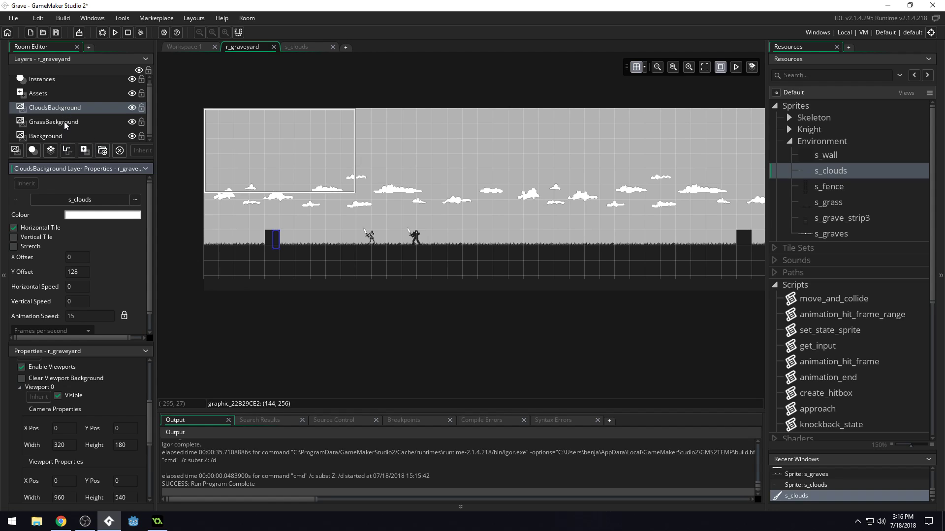
left_click_drag(64, 122, 69, 132)
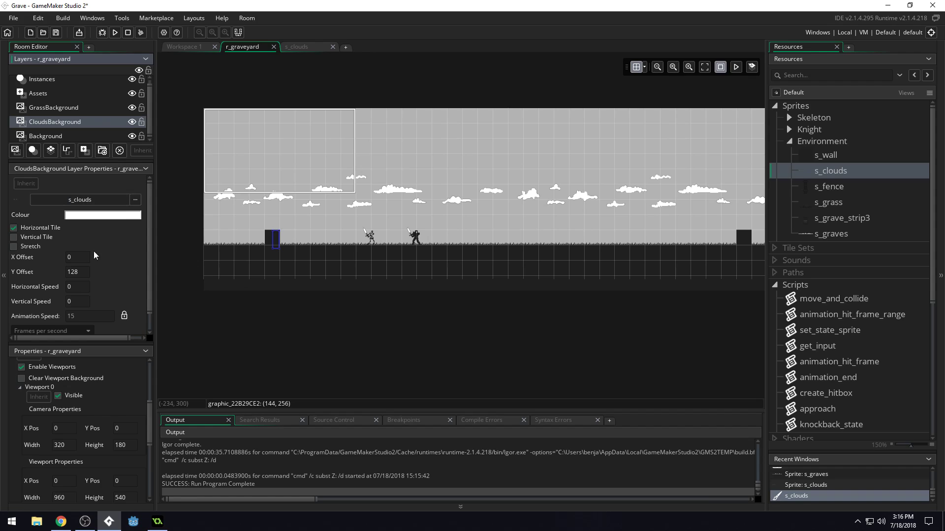
scroll(93, 254, "down", 1)
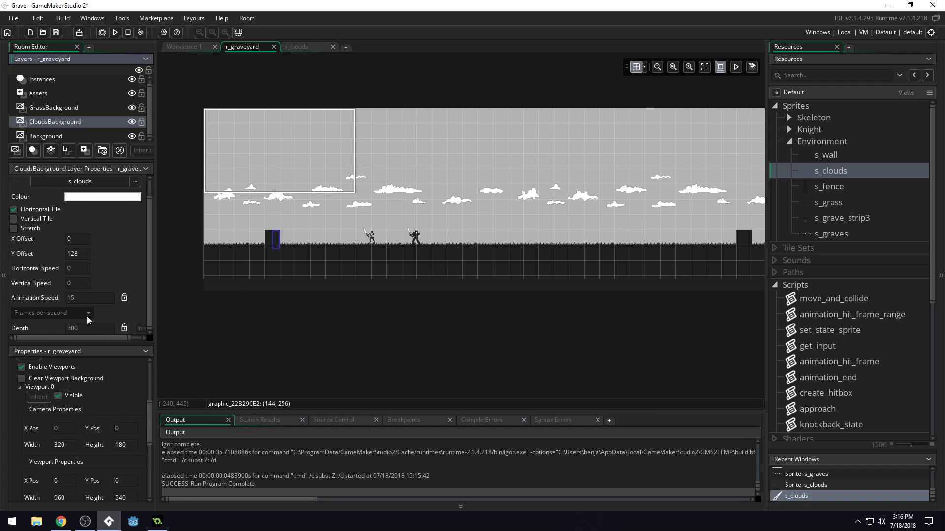
scroll(73, 235, "up", 1)
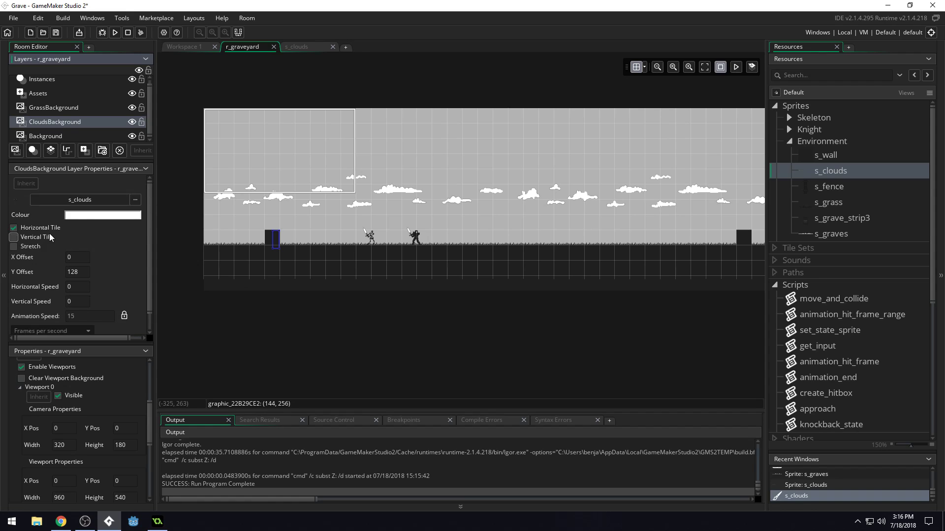
Reopen the s_clouds image for editing and activate the Fill tool.
double_click(851, 173)
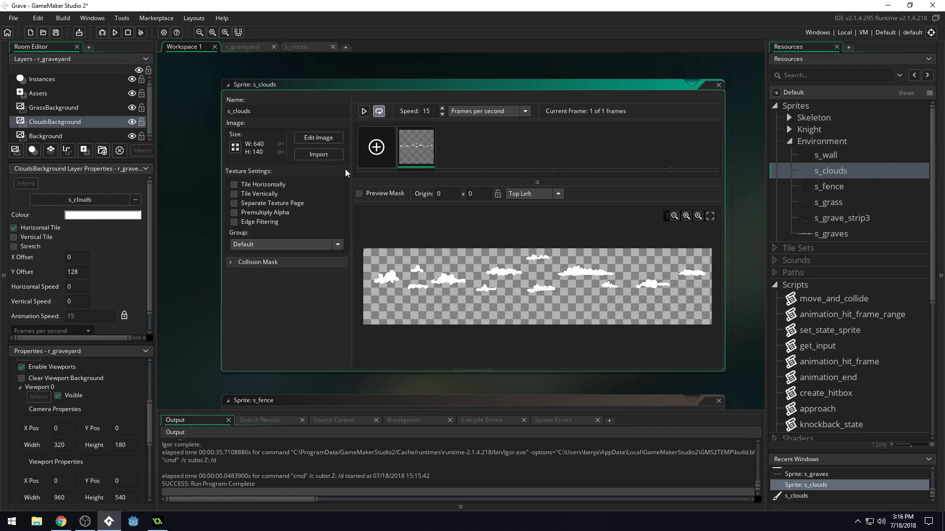
left_click(325, 138)
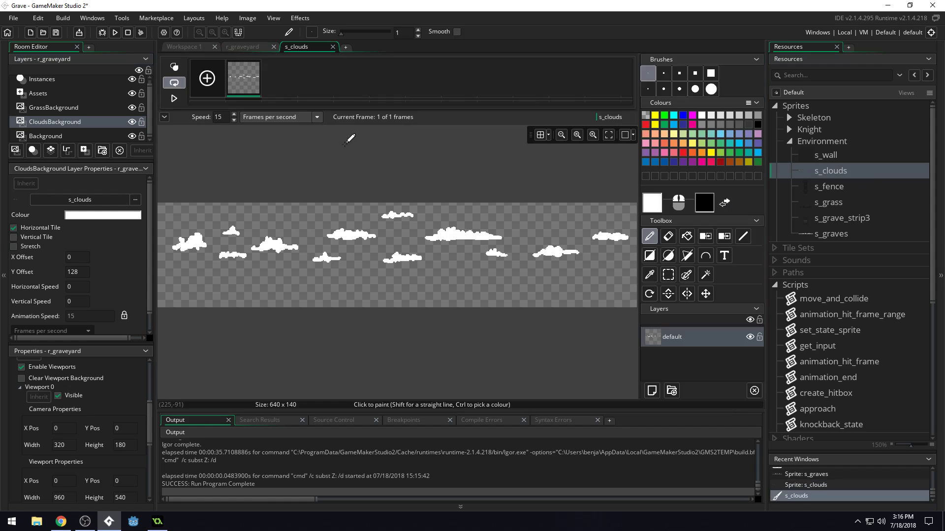
scroll(410, 186, "down", 1, "ctrl")
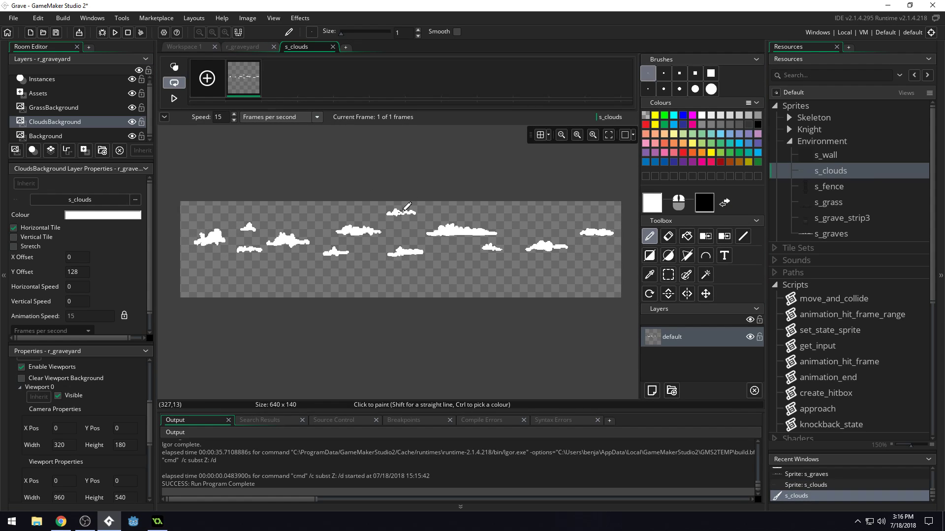
left_click(685, 239)
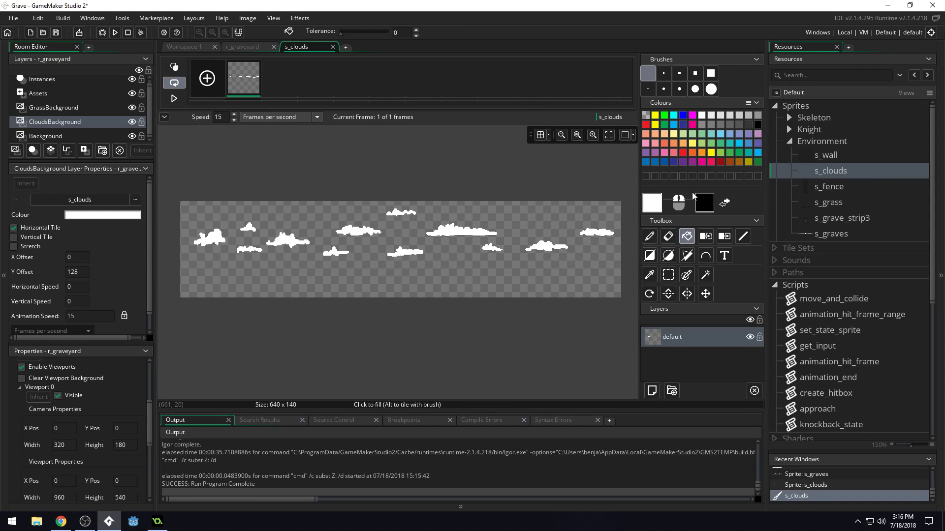
Try filling individual clouds with two different light greys, undoing each fill.
left_click(718, 117)
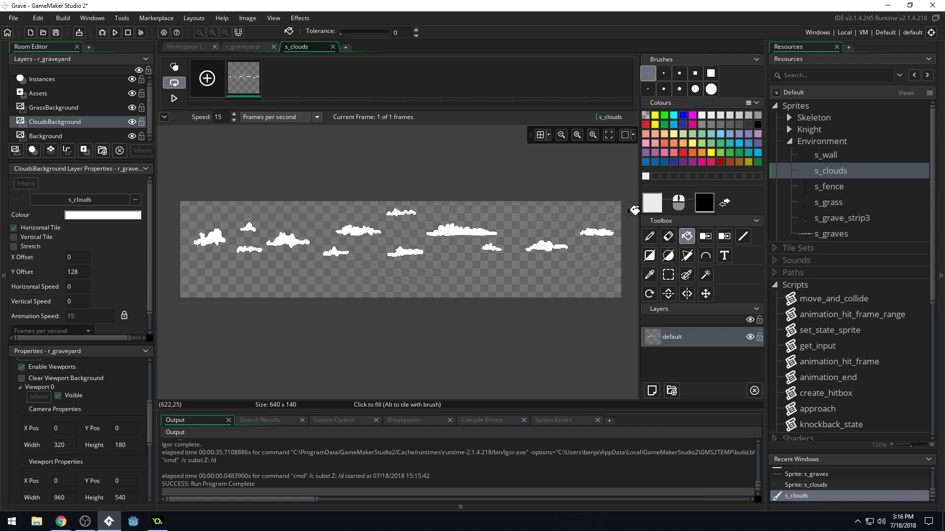
left_click(544, 244)
key("ctrl+z")
left_click(739, 115)
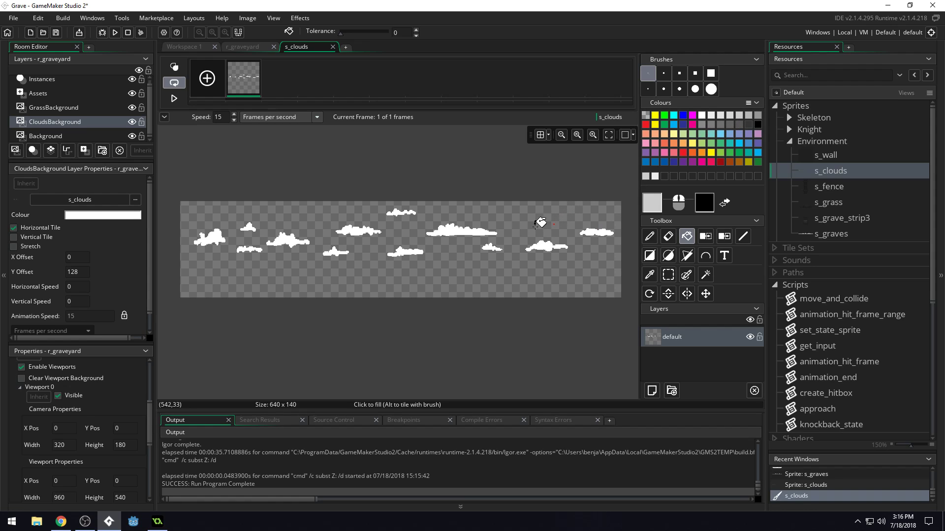
left_click(465, 229)
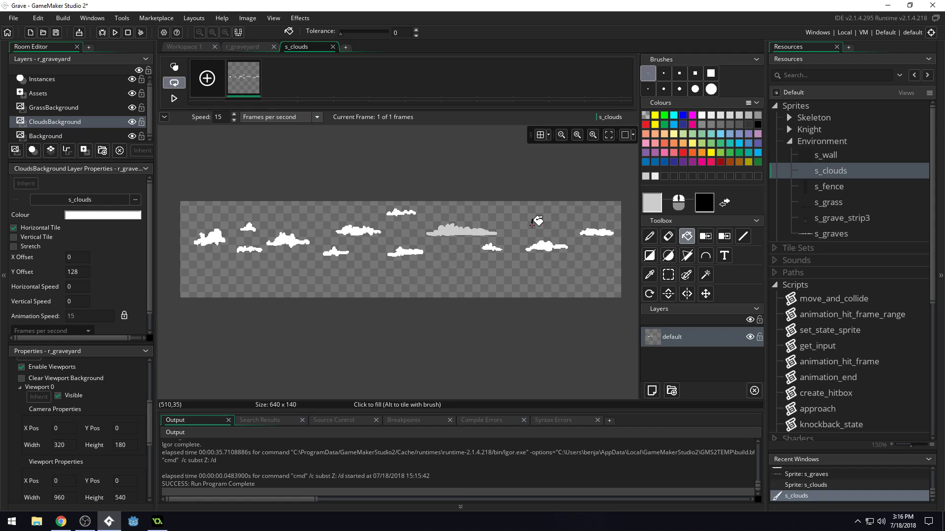
key("ctrl+z")
Fill the large cloud just right of the image's centre with a light grey from the palette.
left_click(450, 229)
left_click(737, 116)
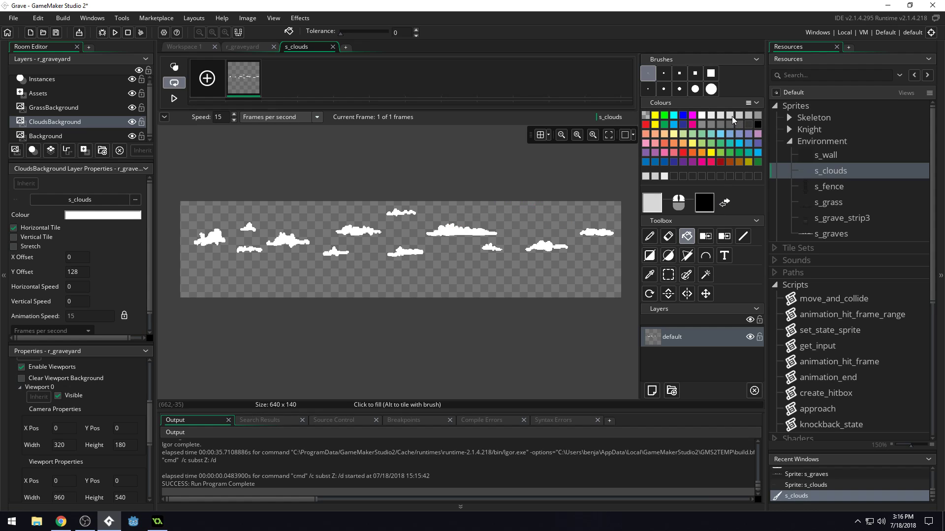
left_click(461, 229)
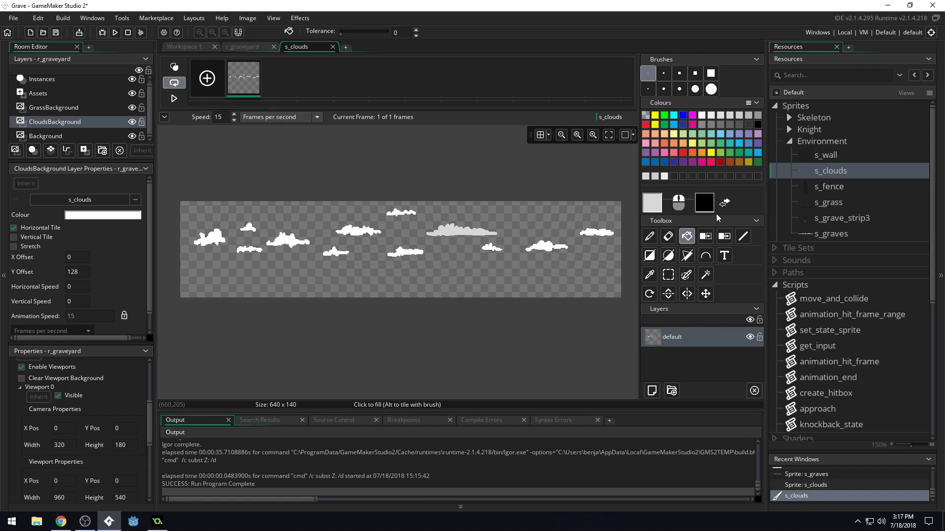
Fill all the remaining white clouds in the s_clouds image with the same light grey.
left_click(544, 246, "ctrl")
left_click(463, 232, "ctrl")
left_click(492, 246)
left_click(550, 248)
left_click(597, 231)
left_click(395, 210)
left_click(394, 251)
left_click(335, 251)
left_click(288, 240)
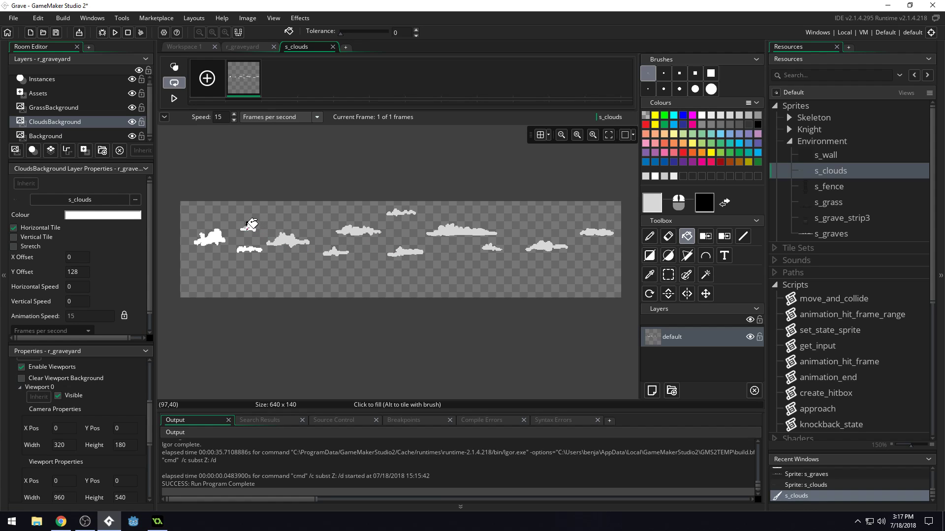
left_click(250, 242)
key("ctrl+z")
left_click(248, 228)
left_click(248, 250)
left_click(212, 239)
Test-run the game, moving the knight and attacking skeletons to check the grey clouds during play, and close the game.
key("F5")
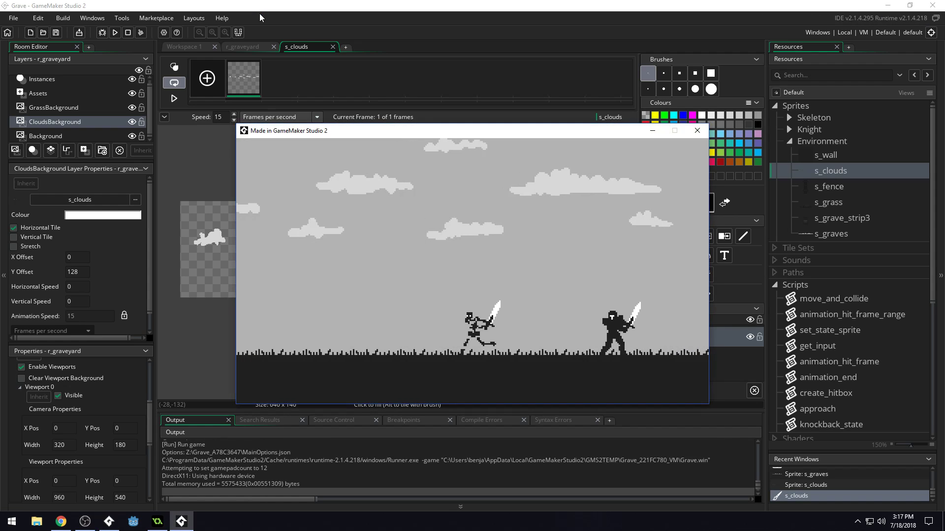
key("x")
key("x")
key("x")
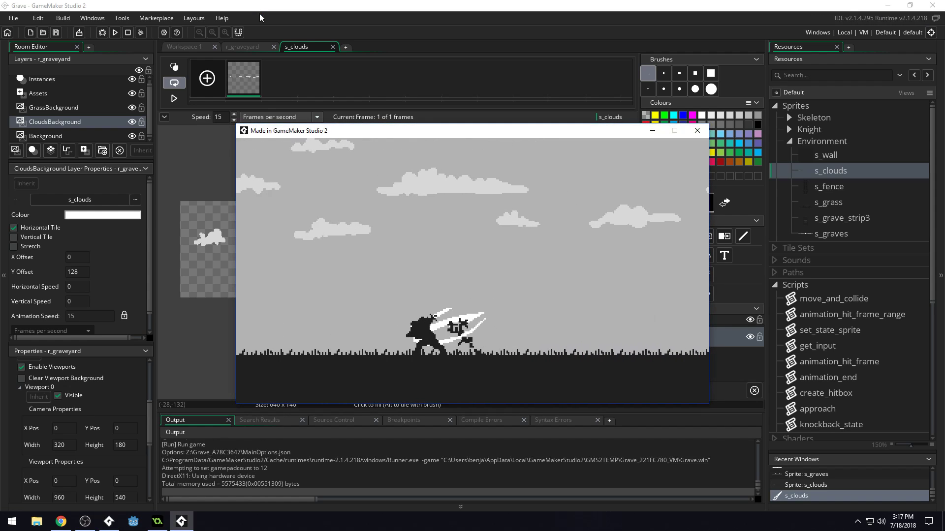
key("Left")
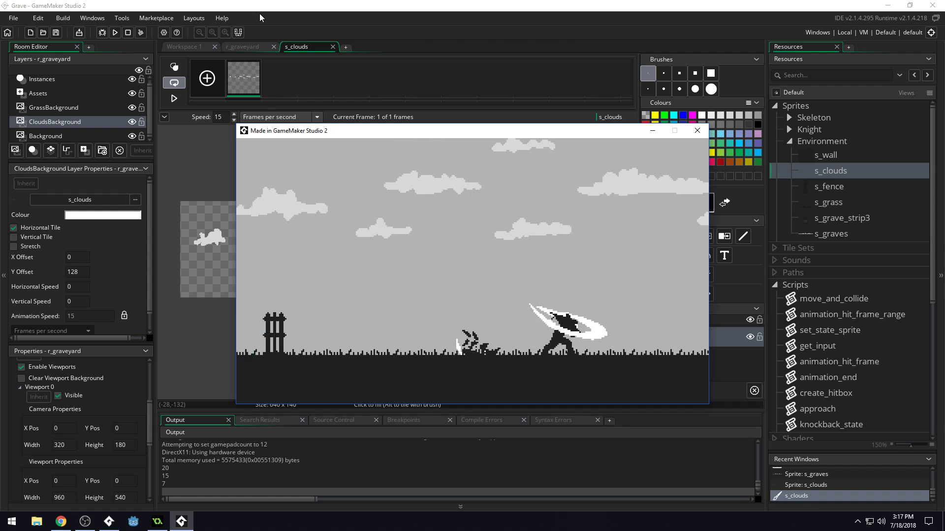
key("Right")
key("x")
key("x")
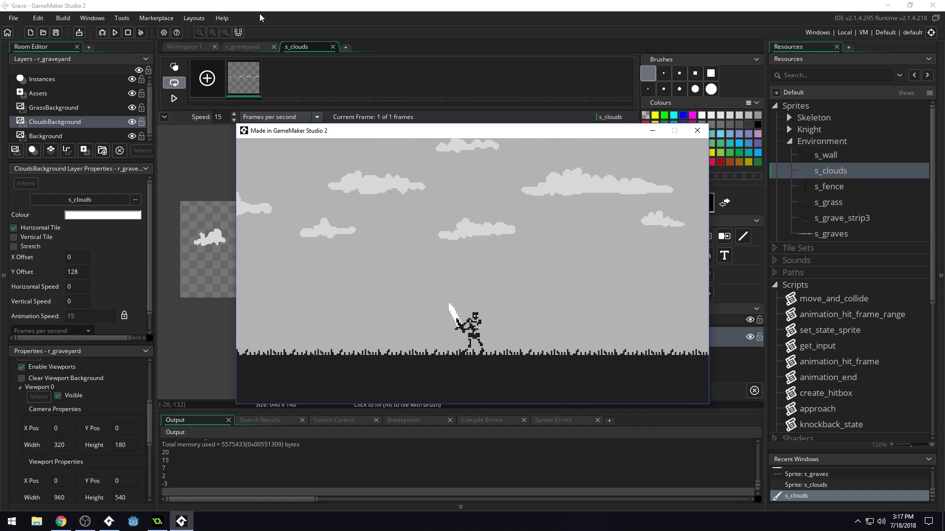
left_click(697, 130)
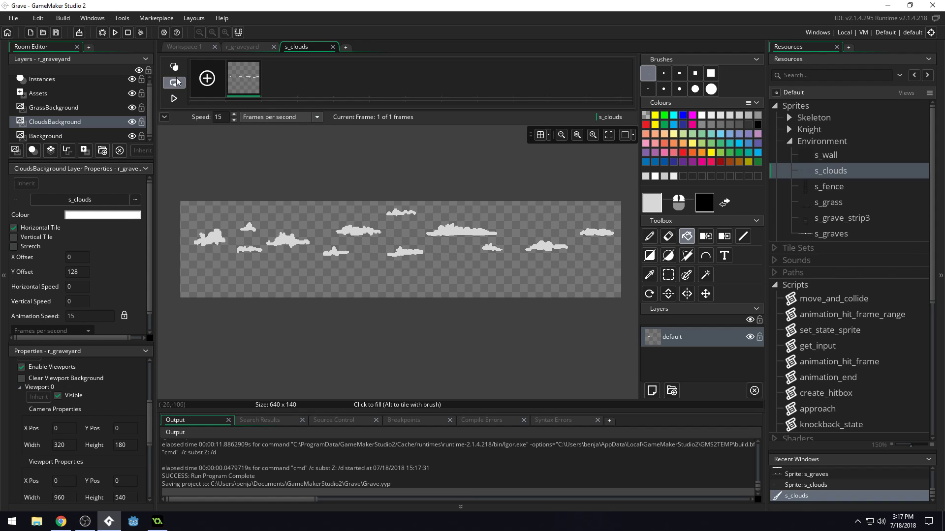
Return to the r_graveyard room and rename the s_grave_strip3 sprite as s_grave.
left_click(243, 49)
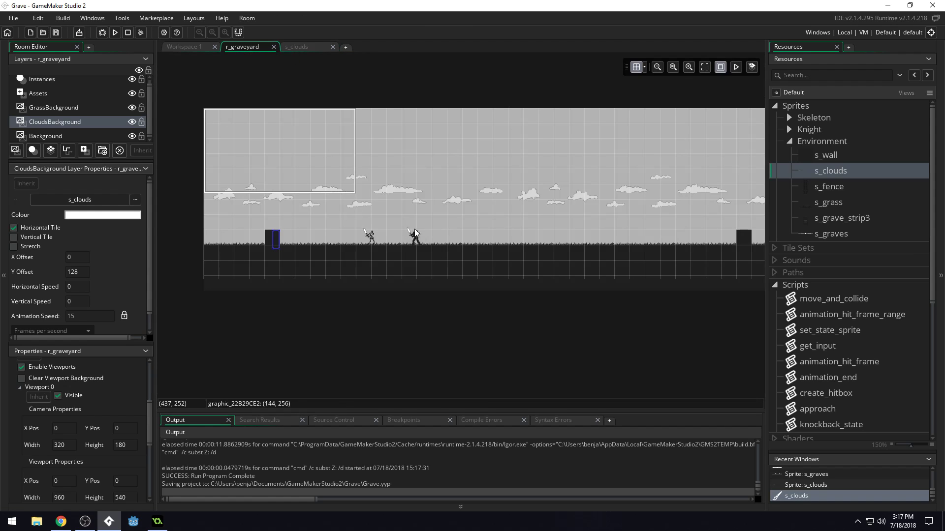
scroll(418, 201, "up", 3, "ctrl")
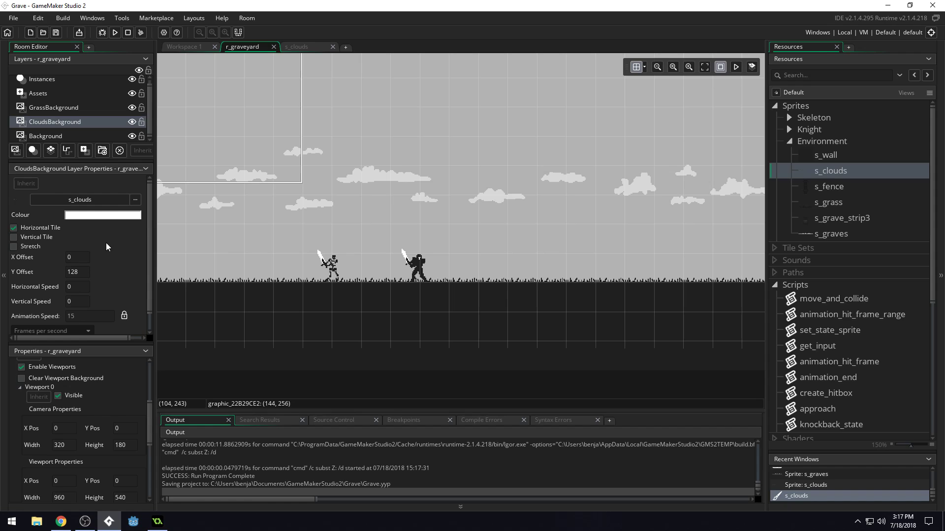
left_click(825, 187)
left_click(856, 203)
left_click(832, 218)
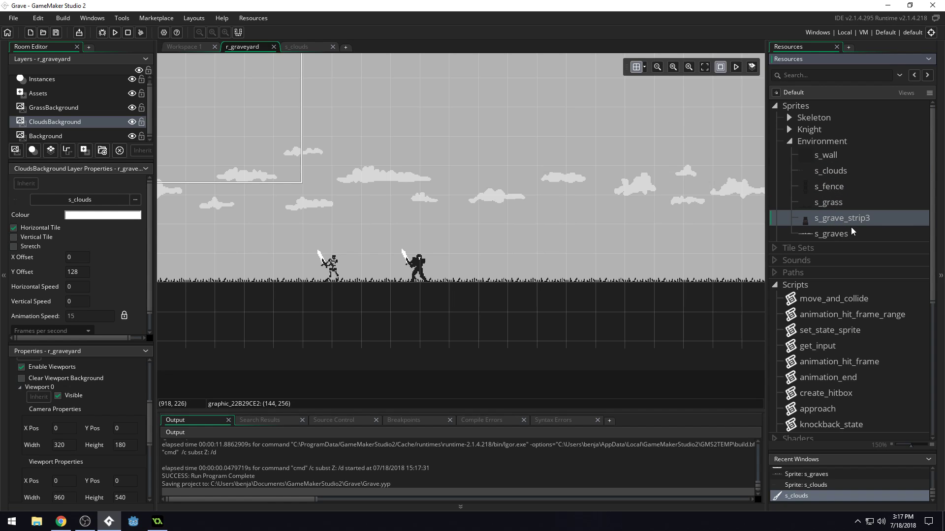
scroll(866, 167, "down", 2)
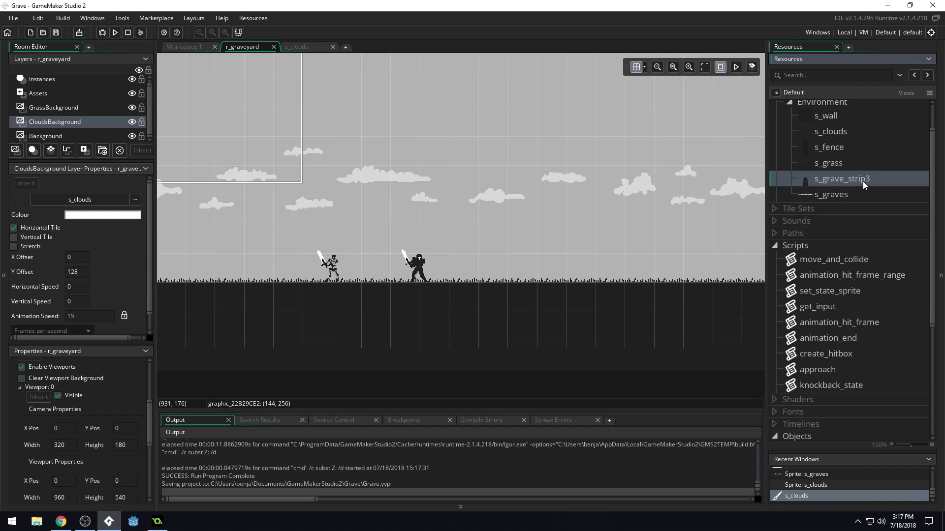
left_click(863, 181)
key("BackSpace")
key("BackSpace")
key("BackSpace")
key("BackSpace")
key("BackSpace")
key("BackSpace")
key("Return")
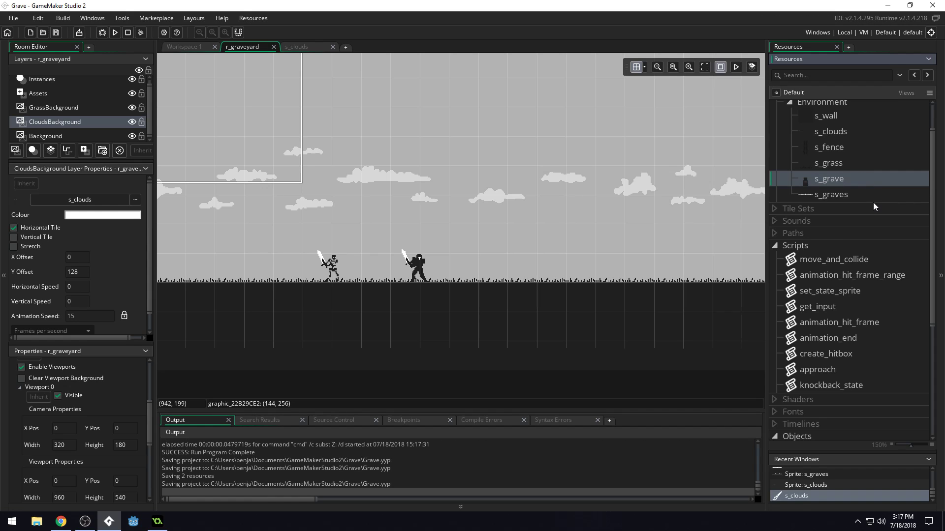
Create an object named o_grave and assign it the s_grave sprite.
scroll(832, 275, "down", 5)
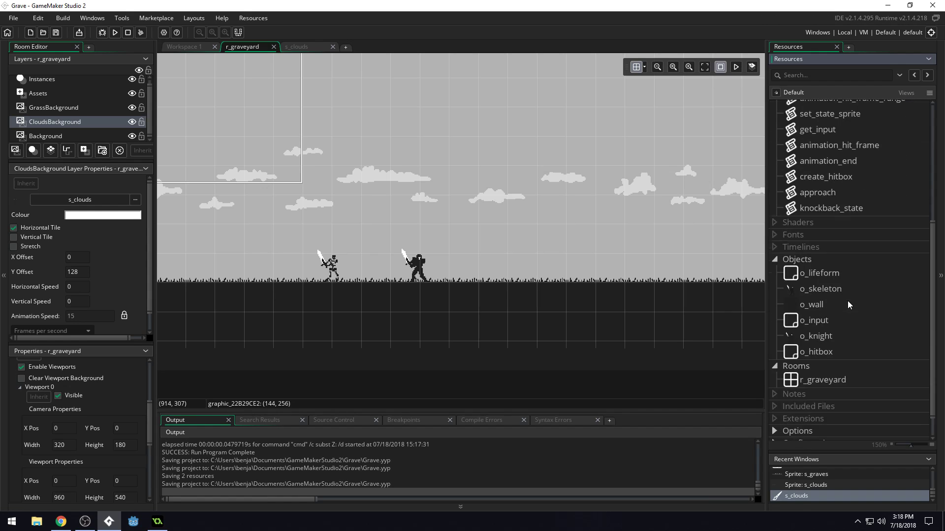
right_click(811, 258)
left_click(821, 260)
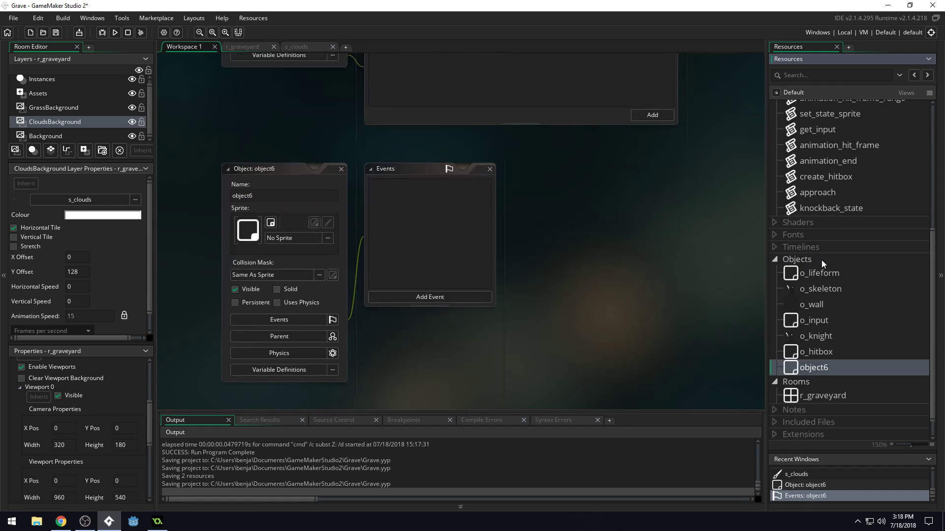
key("F2")
type("o_grave")
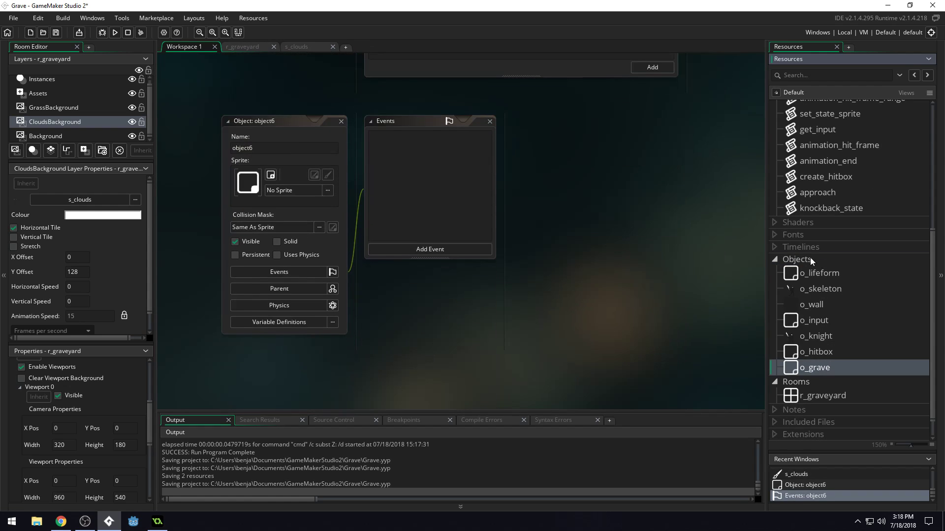
left_click(293, 195)
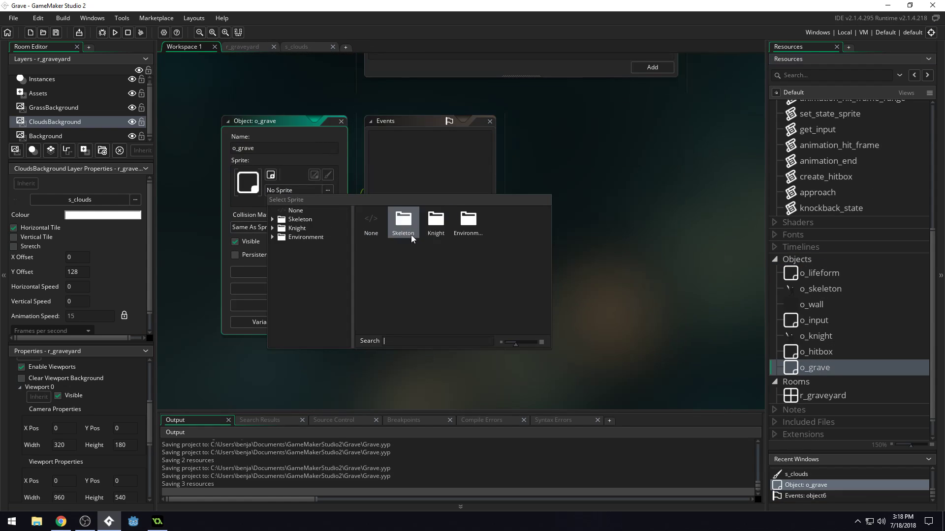
double_click(463, 226)
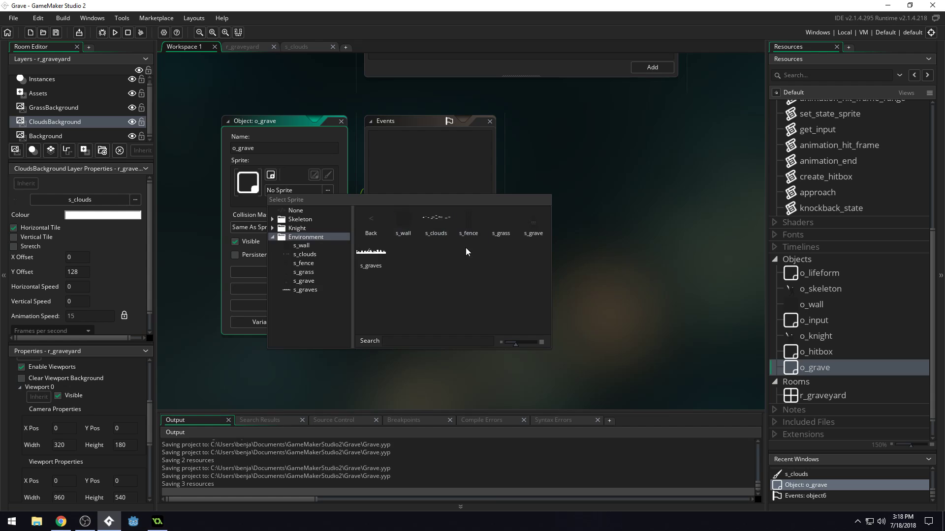
left_click(530, 231)
Add a Create event to o_grave containing image_index = irandom(image_number); and save the project.
left_click(411, 249)
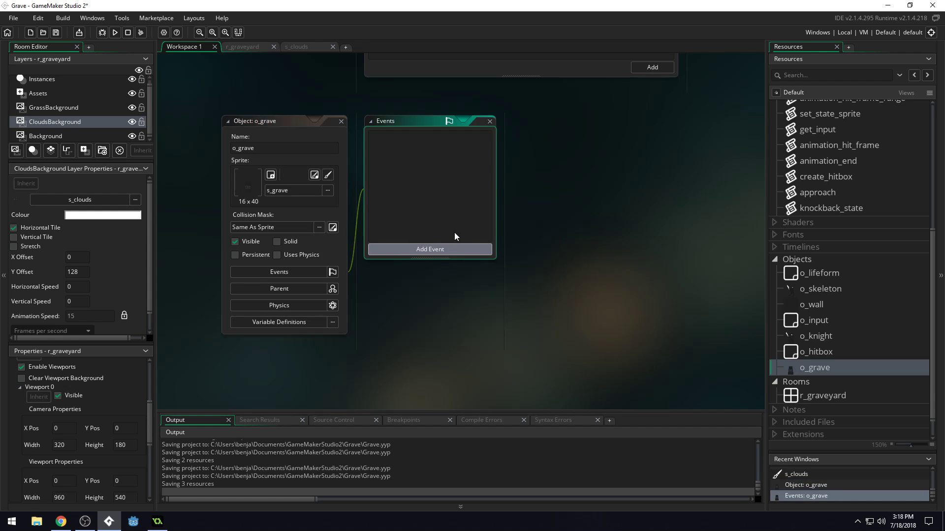
left_click(451, 250)
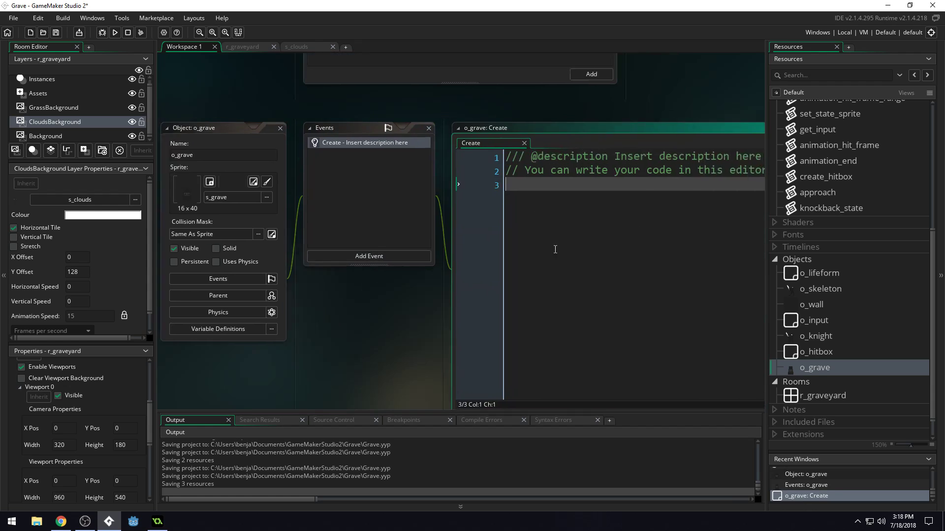
type("im")
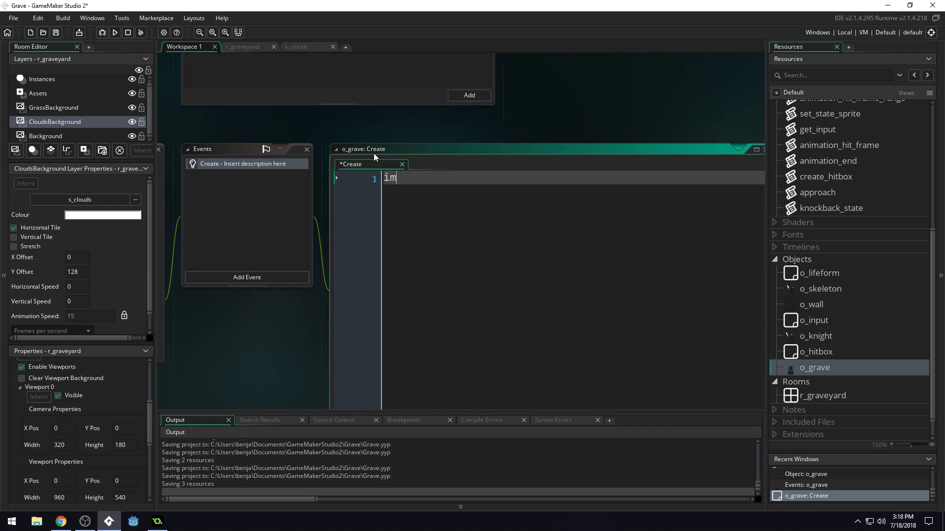
type("age_number")
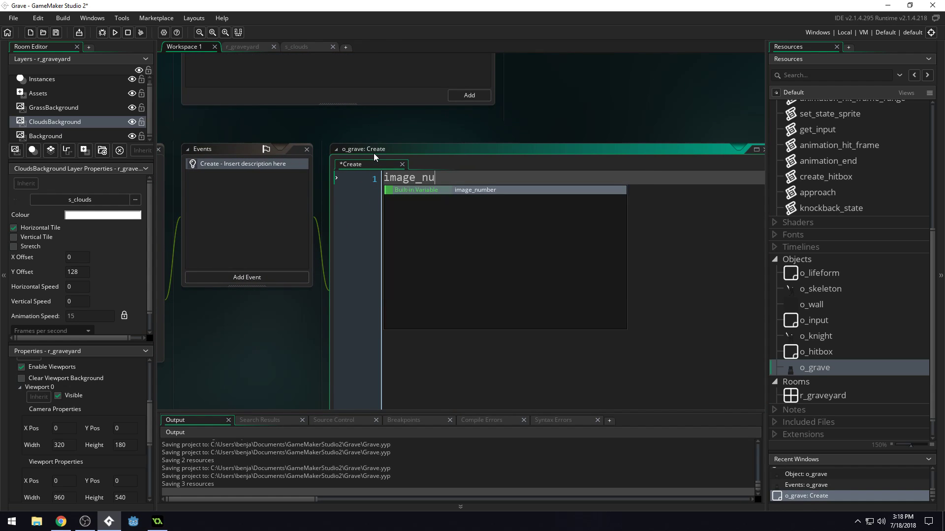
key("BackSpace")
key("BackSpace")
key("BackSpace")
key("BackSpace")
key("BackSpace")
key("BackSpace")
type("in")
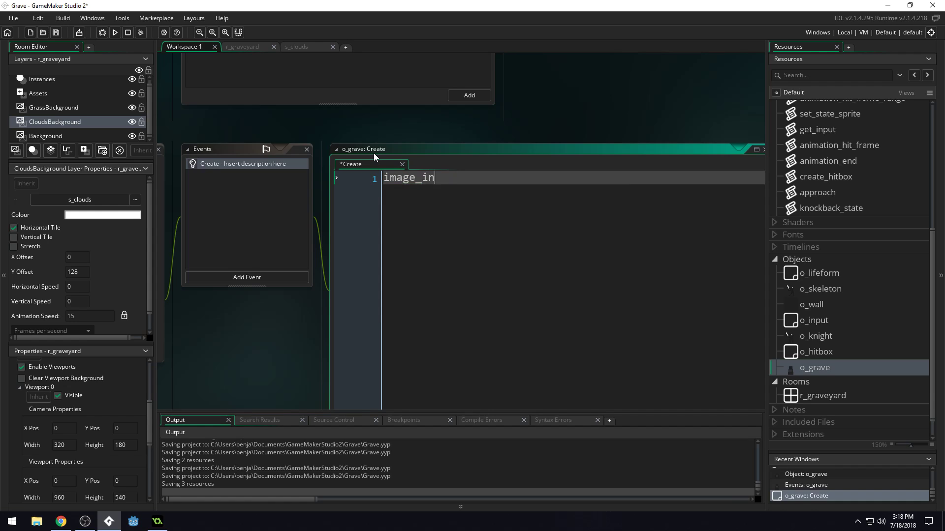
type("dex = image_number - 1;")
key("BackSpace")
key("BackSpace")
key("BackSpace")
key("BackSpace")
key("BackSpace")
key("BackSpace")
key("BackSpace")
key("BackSpace")
key("BackSpace")
key("BackSpace")
key("BackSpace")
key("BackSpace")
key("BackSpace")
key("BackSpace")
key("BackSpace")
key("BackSpace")
type("irandom(image_number);")
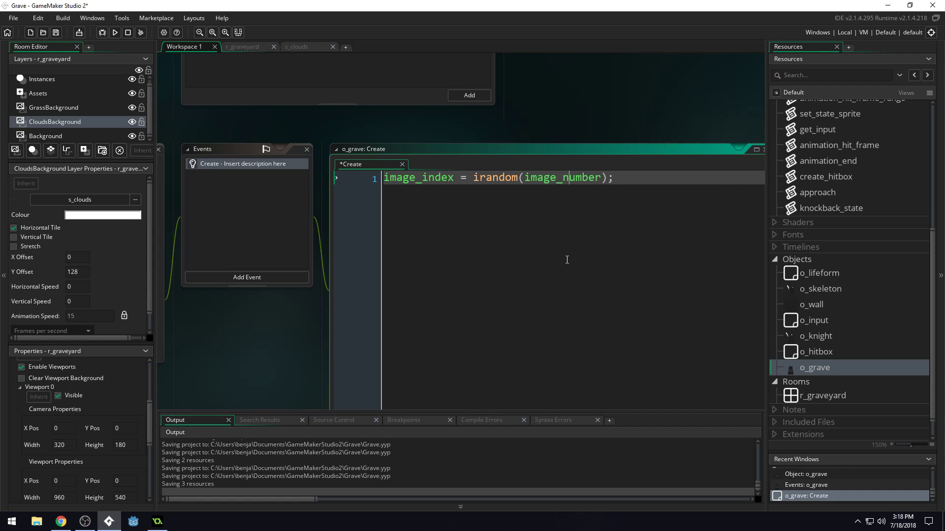
key("ctrl+s")
key("alt+Tab")
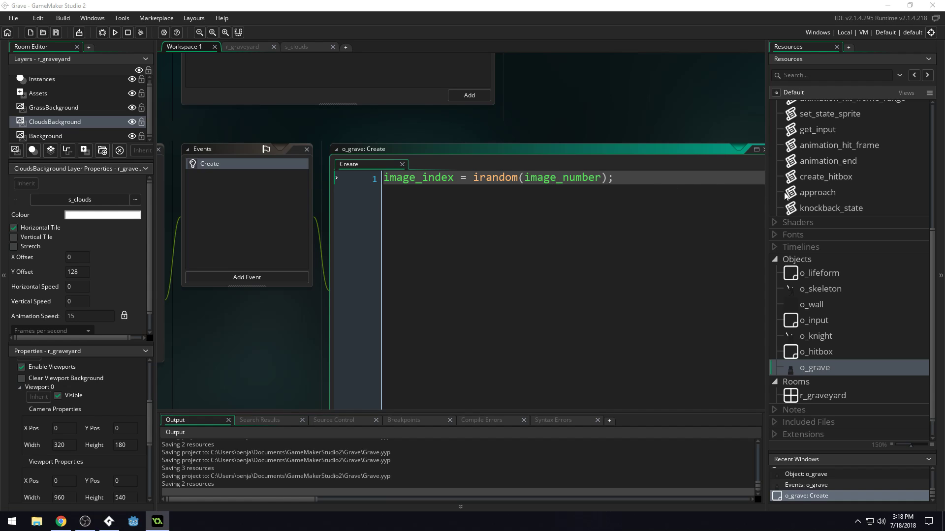
Add image_speed = 0; as the second line of o_grave's Create event and save the project.
scroll(872, 261, "up", 3)
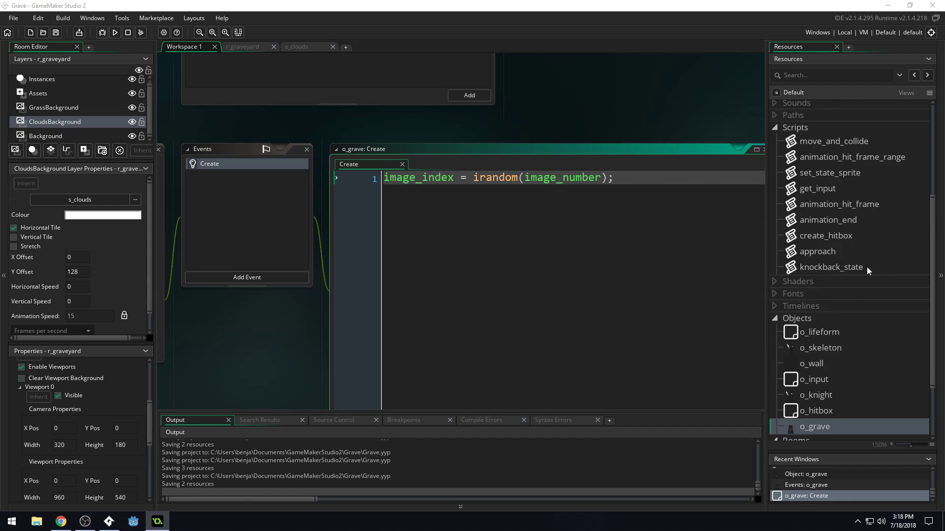
double_click(387, 181)
left_click(501, 192)
left_click_drag(640, 187, 479, 190)
left_click(661, 180)
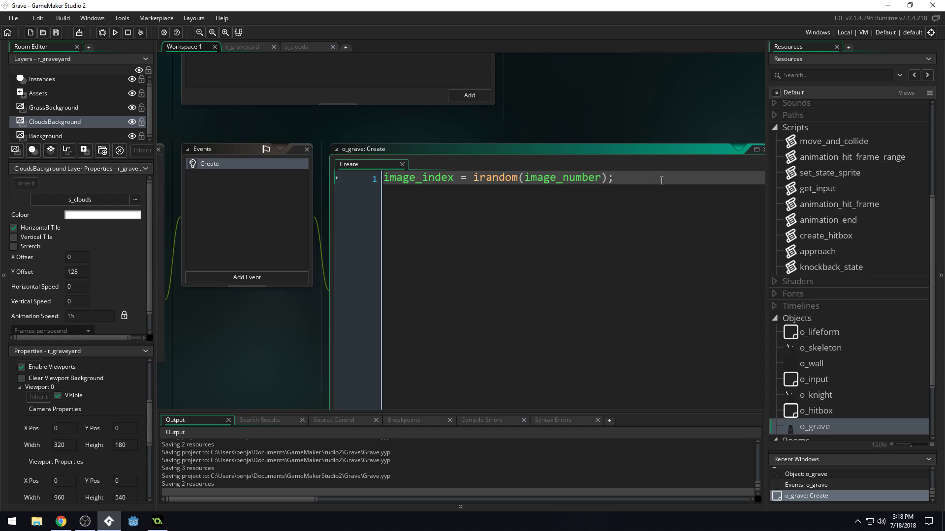
key("Return")
type("image_speed = 0;")
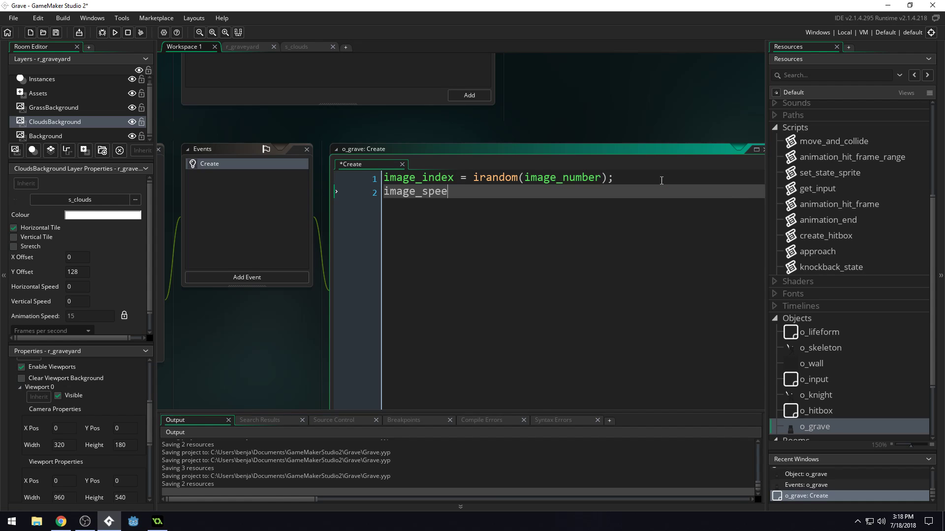
key("ctrl+s")
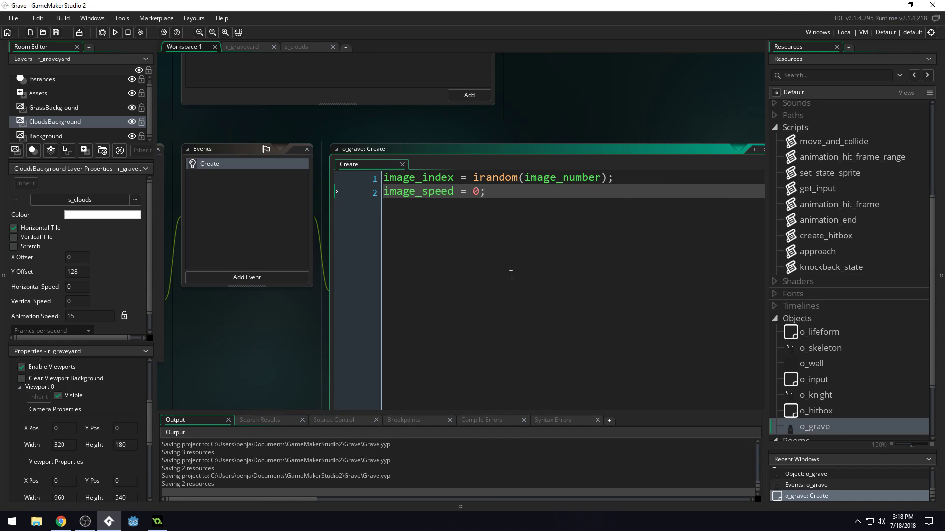
Open the s_grave sprite, look through its three gravestone frames, and close the sprite editor.
scroll(835, 183, "up", 5)
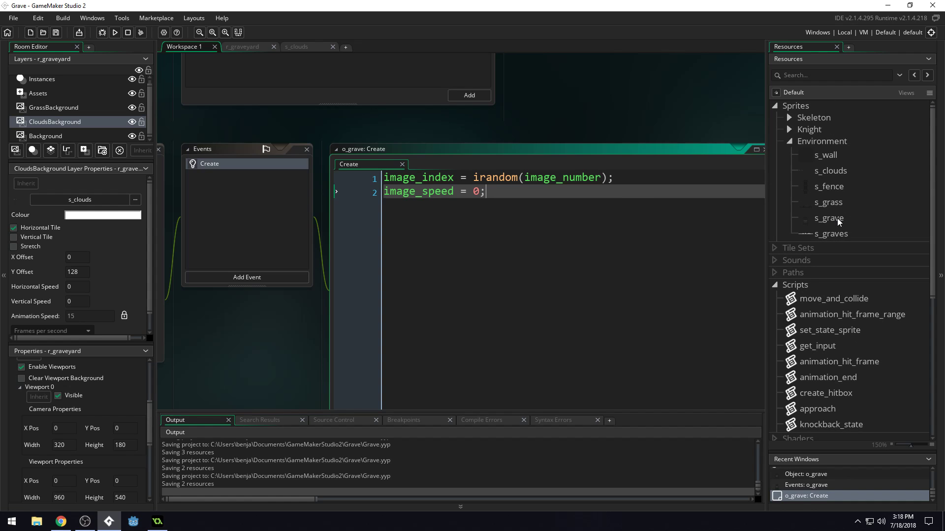
double_click(836, 217)
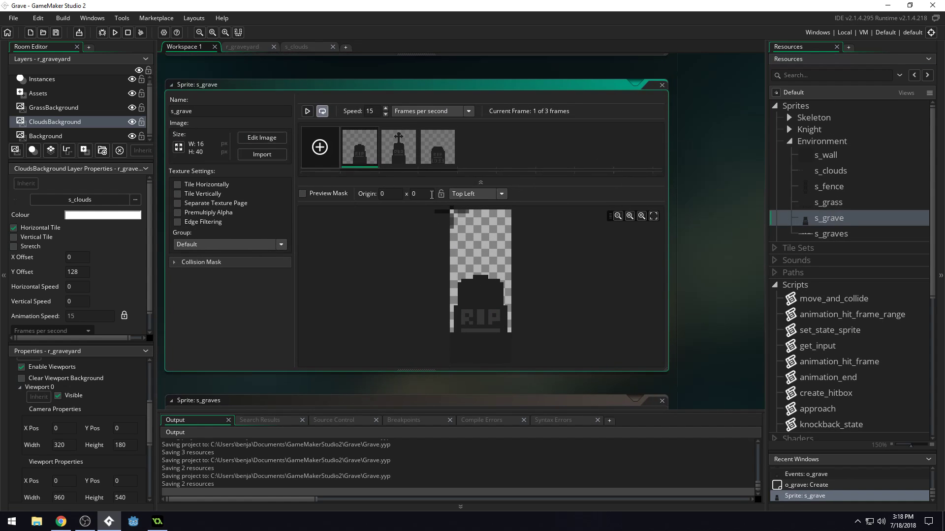
left_click(408, 157)
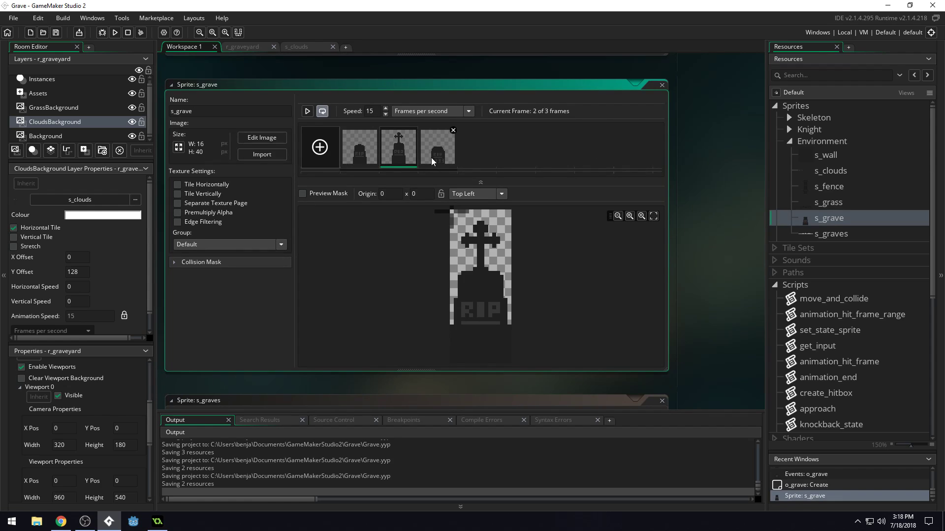
left_click(436, 157)
left_click(405, 157)
left_click(362, 158)
left_click(405, 156)
left_click(441, 157)
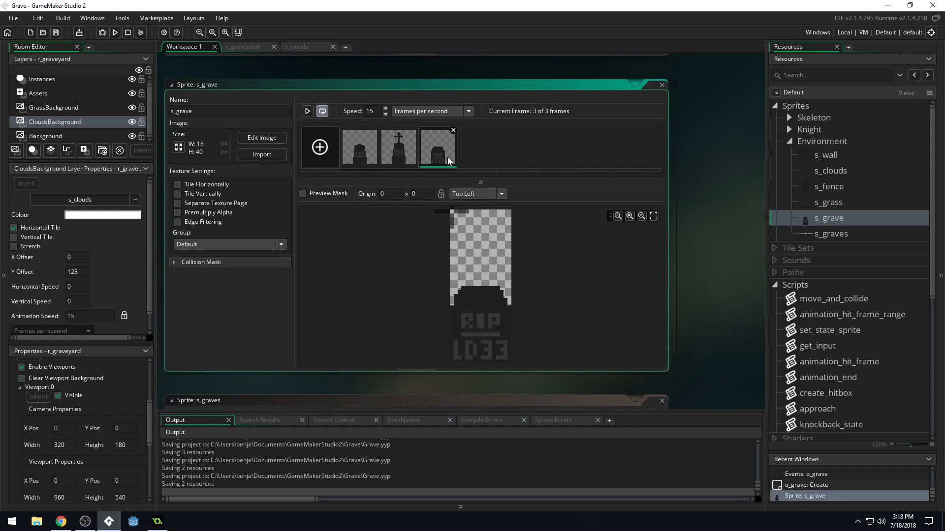
left_click(660, 86)
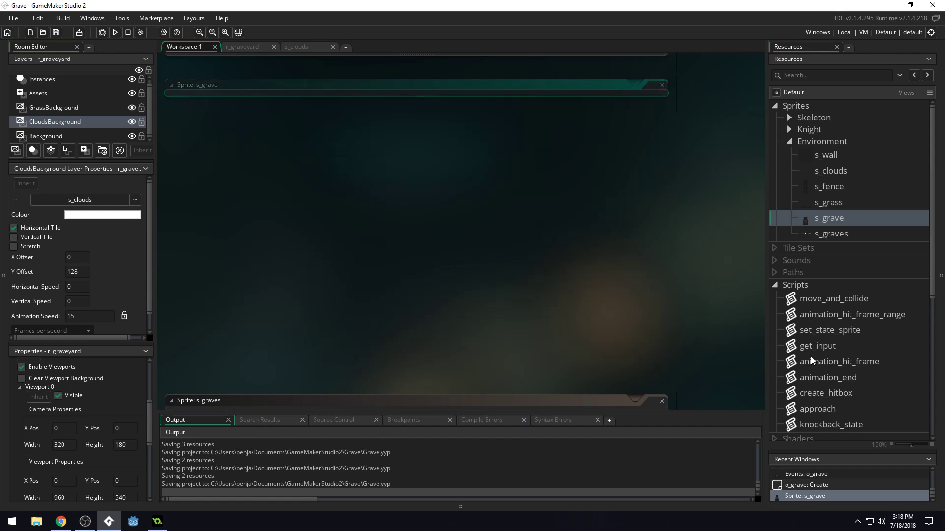
Select the left o_wall block on the Instances layer of r_graveyard and set the room's horizontal grid spacing to 16.
left_click(249, 48)
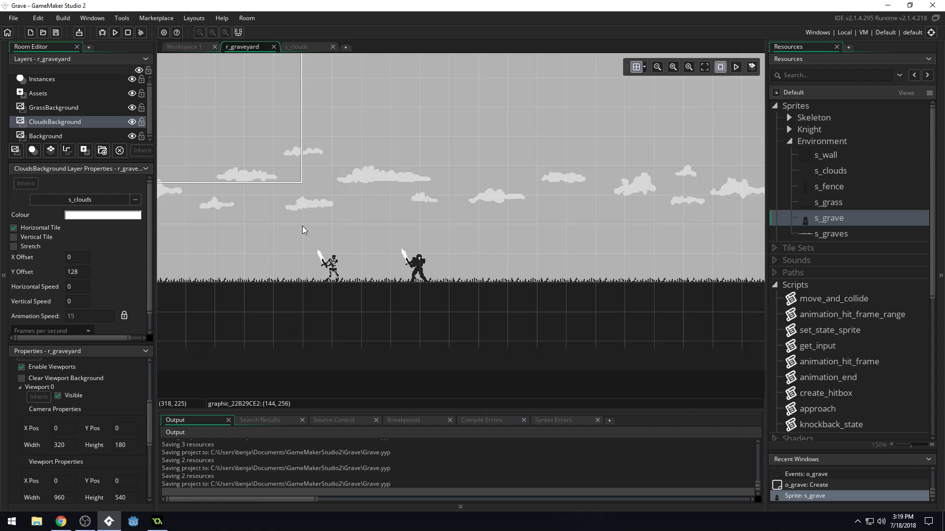
middle_click_drag(302, 226, 543, 217)
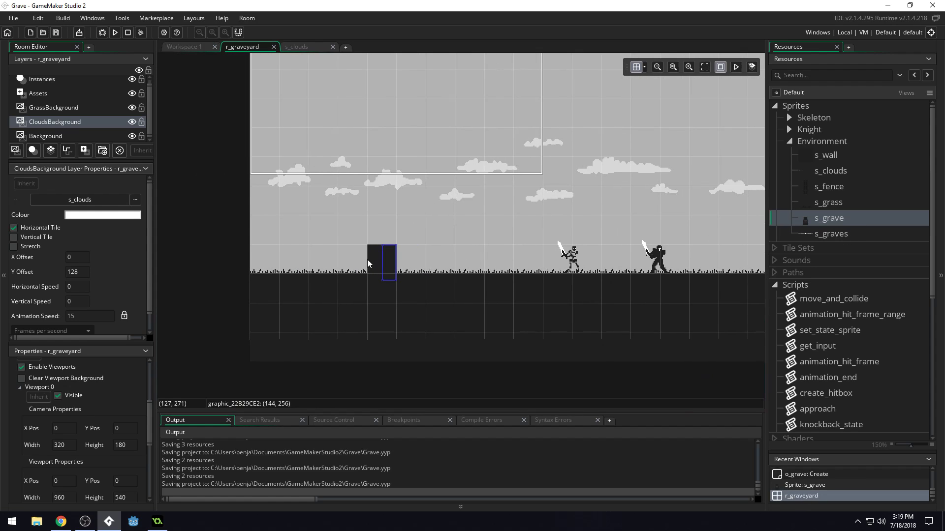
left_click(44, 80)
left_click(380, 263)
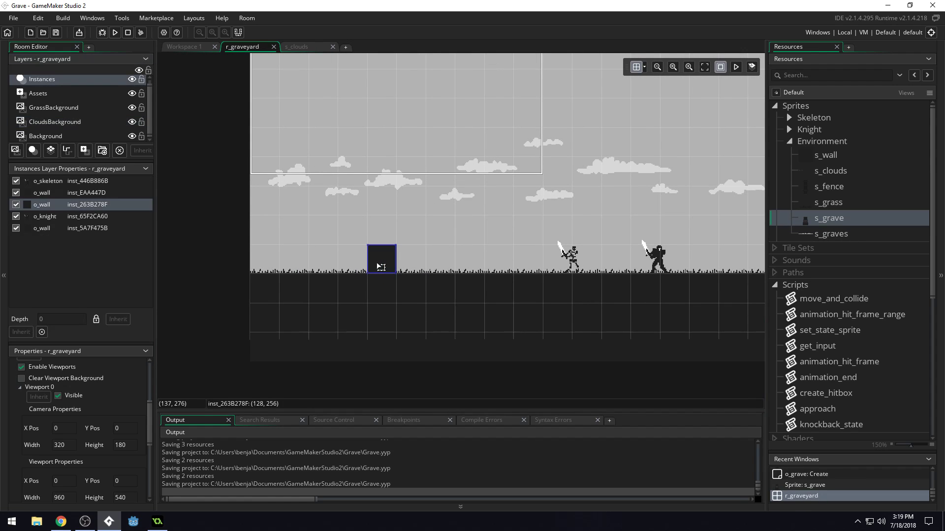
left_click(633, 68)
left_click(644, 67)
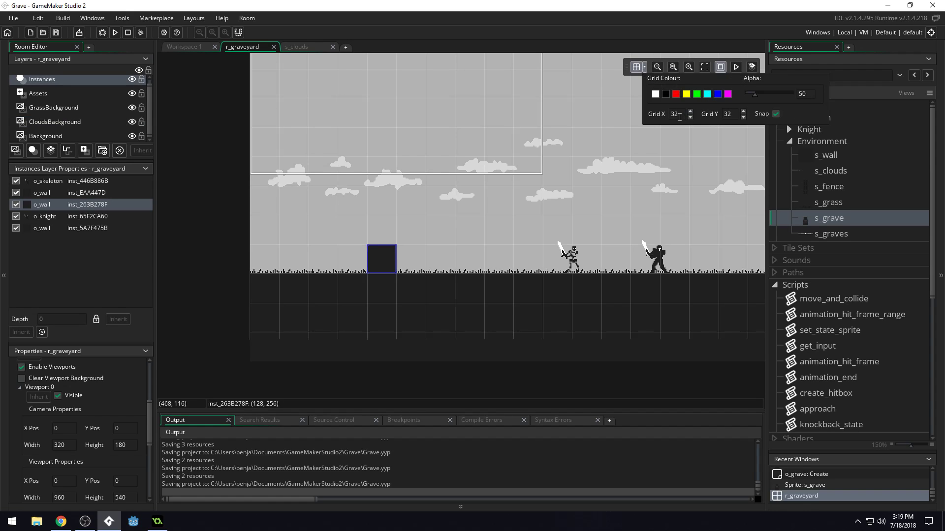
type("16")
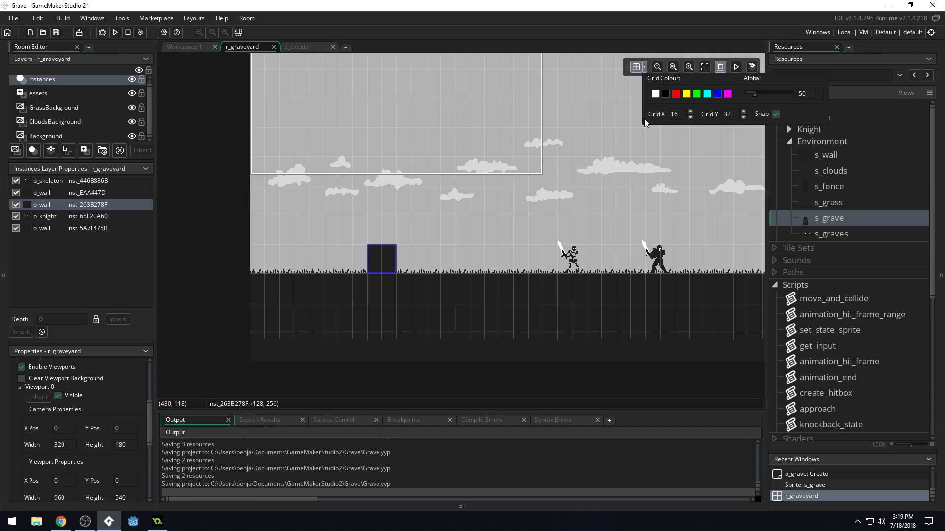
Narrow both o_wall blocks standing on the grass near the two ends of r_graveyard to one 16-pixel grid cell.
left_click(367, 261)
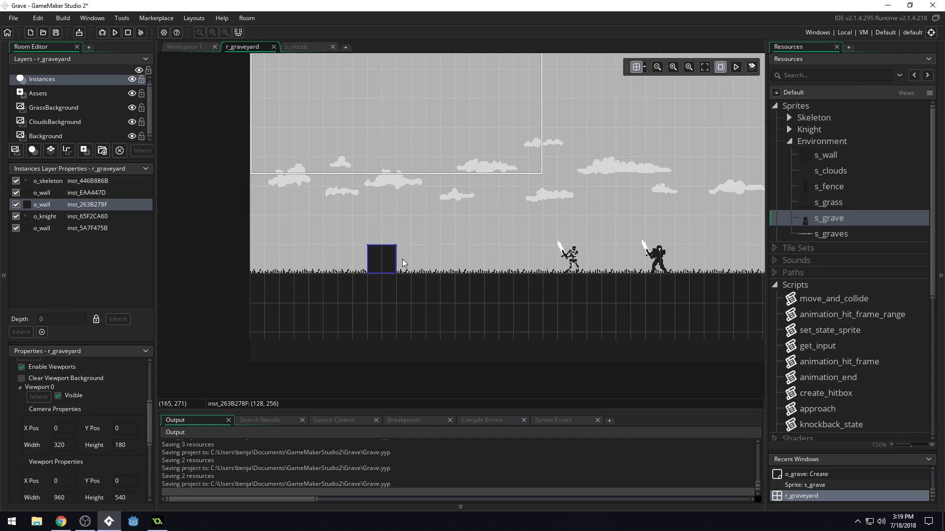
mouse_move(396, 258)
left_mouse_down()
mouse_move(383, 258)
mouse_move(392, 259)
left_mouse_up()
middle_click_drag(702, 222, 176, 223)
middle_click_drag(598, 233, 367, 221)
left_click(545, 240)
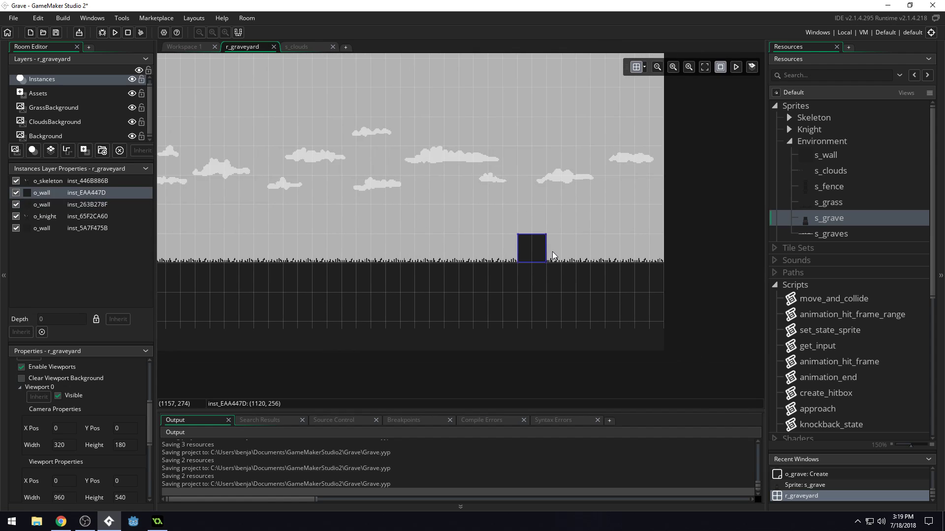
left_click_drag(546, 249, 538, 250)
middle_click_drag(397, 240, 601, 243)
scroll(509, 223, "down", 2)
middle_click_drag(374, 225, 470, 236)
scroll(471, 235, "down", 2)
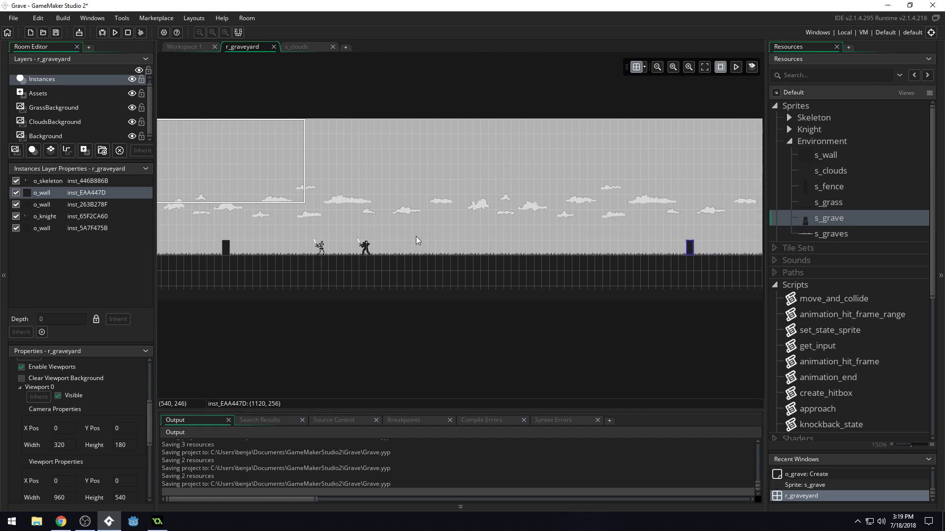
middle_click_drag(411, 236, 432, 241)
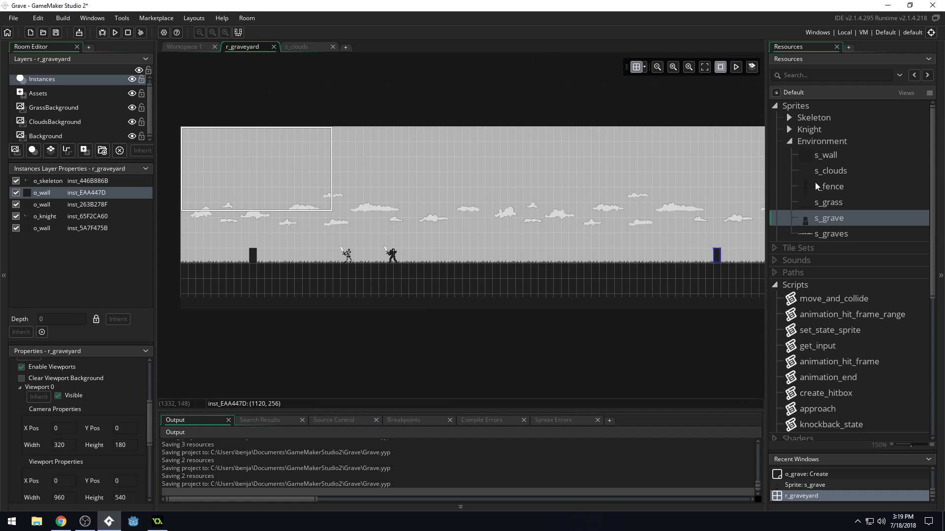
Place an o_grave instance in the room just outside the narrowed wall at the starting end.
left_click(790, 141)
scroll(837, 241, "down", 2)
scroll(858, 276, "down", 1)
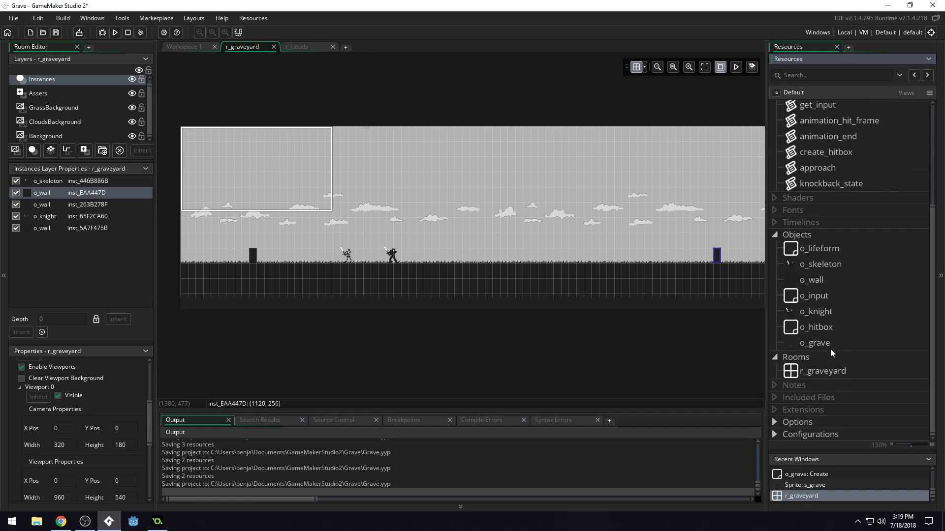
left_click_drag(810, 343, 240, 256)
scroll(209, 278, "up", 3)
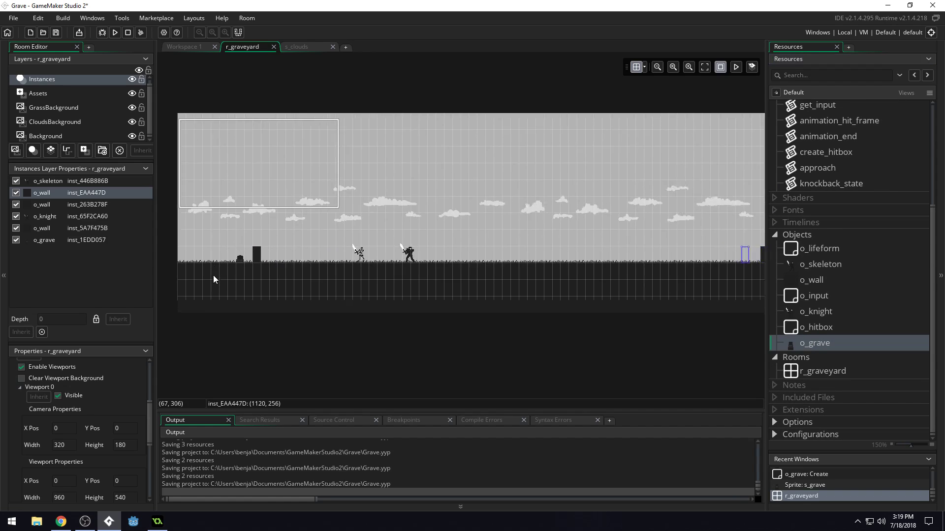
scroll(207, 284, "up", 1)
Set the room's vertical grid spacing to 16 and raise the o_grave instance toward the grass line.
left_click(635, 67)
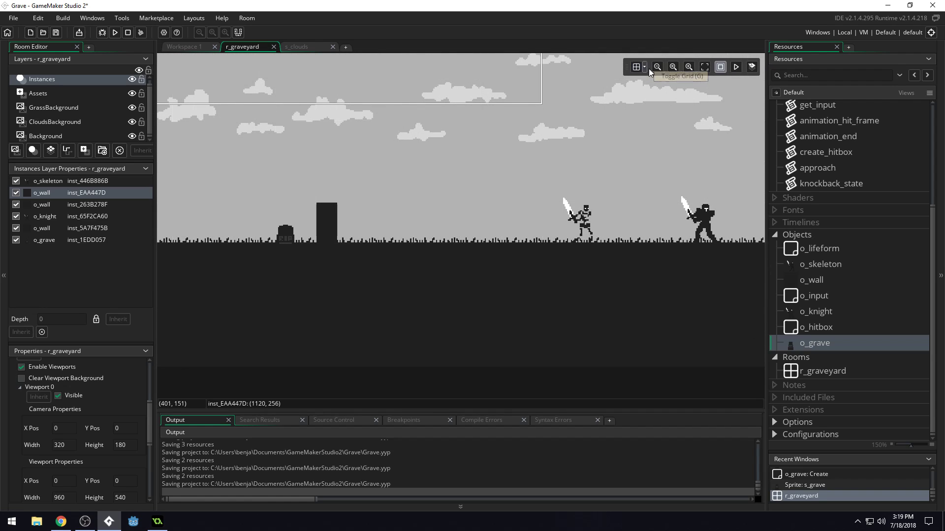
left_click(639, 67)
left_click(645, 67)
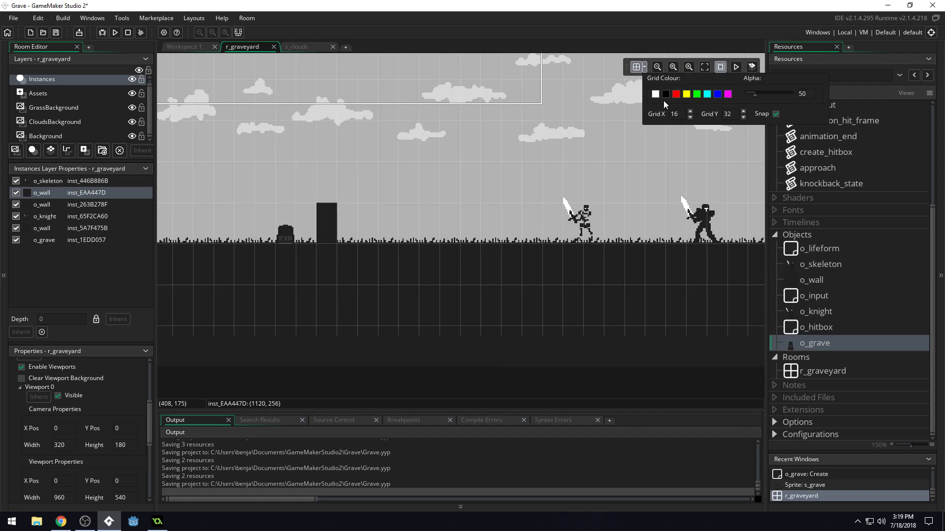
left_click(721, 118)
type("16")
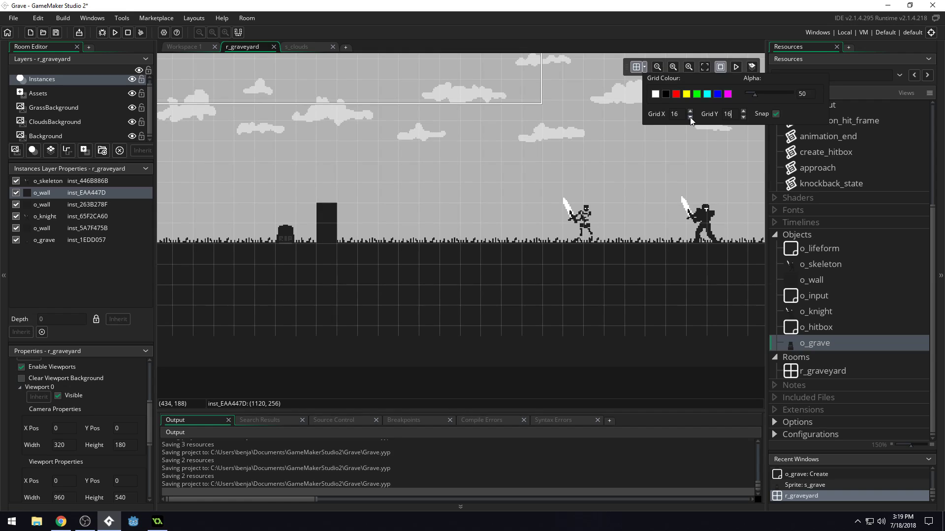
left_click(289, 220)
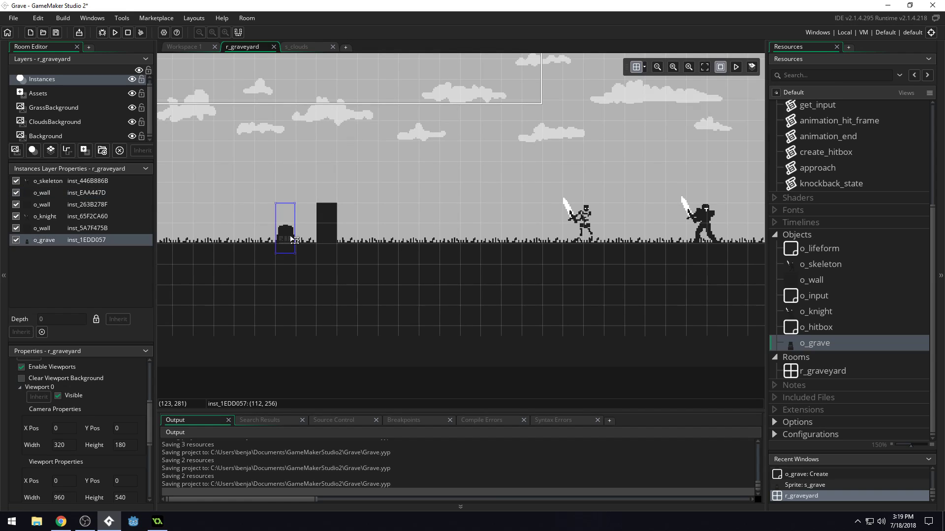
mouse_move(290, 216)
left_mouse_down()
mouse_move(289, 235)
mouse_move(291, 216)
mouse_move(280, 215)
left_mouse_up()
Set the room grid spacing back to 16 horizontally and 32 vertically.
left_click(644, 68)
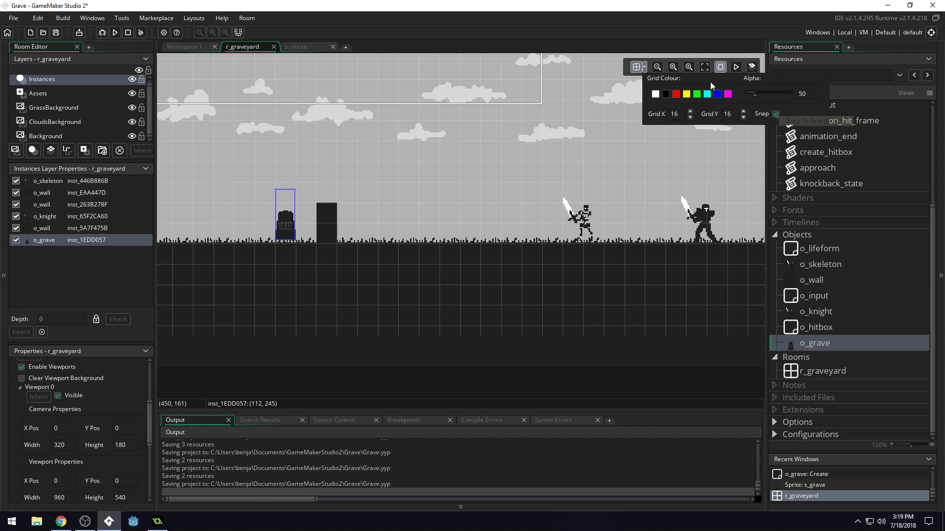
double_click(678, 116)
type("32")
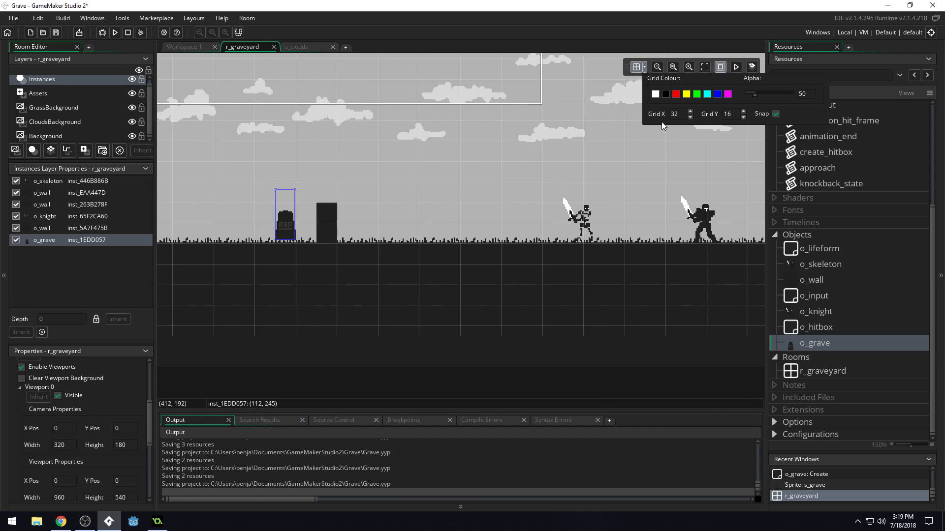
left_click_drag(680, 120, 657, 122)
type("16")
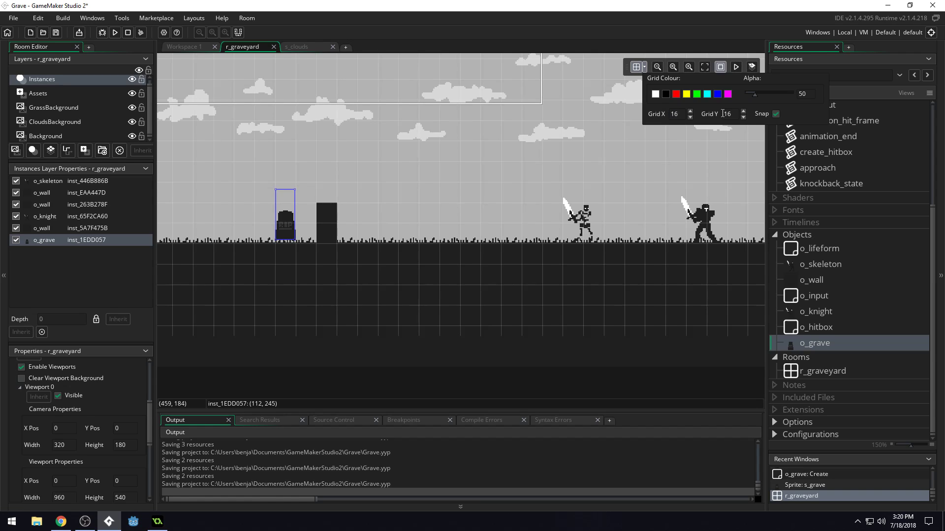
left_click_drag(735, 112, 695, 121)
type("32")
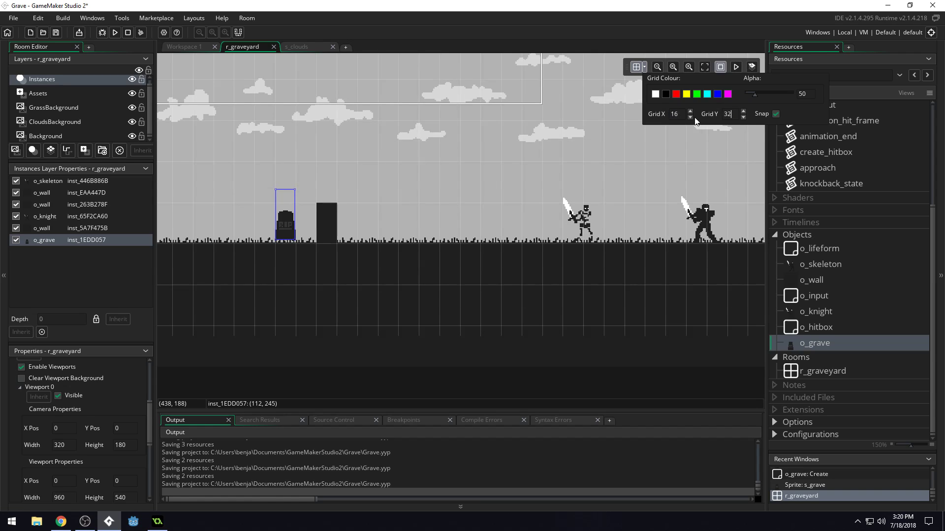
left_click(883, 211)
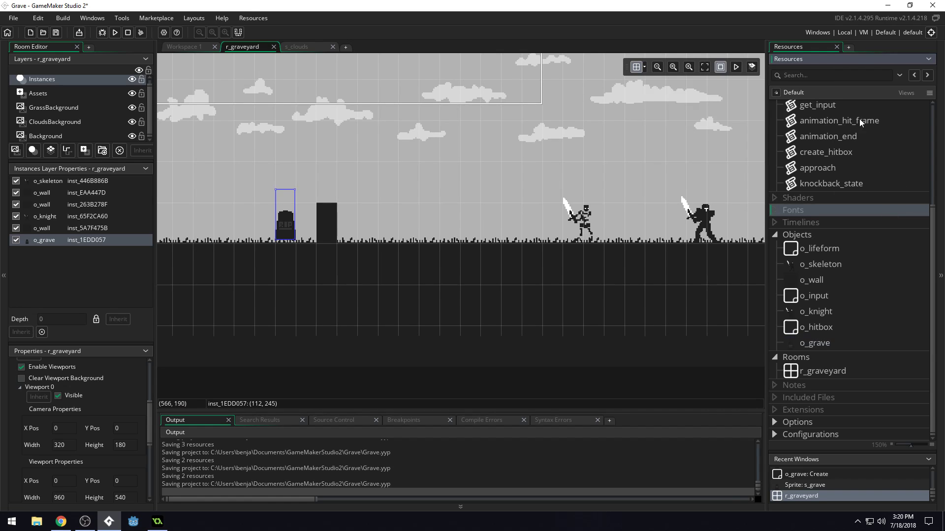
Set the origin of the s_grave sprite to Bottom Left and save the project.
scroll(873, 167, "up", 2)
scroll(865, 174, "up", 2)
left_click(798, 140)
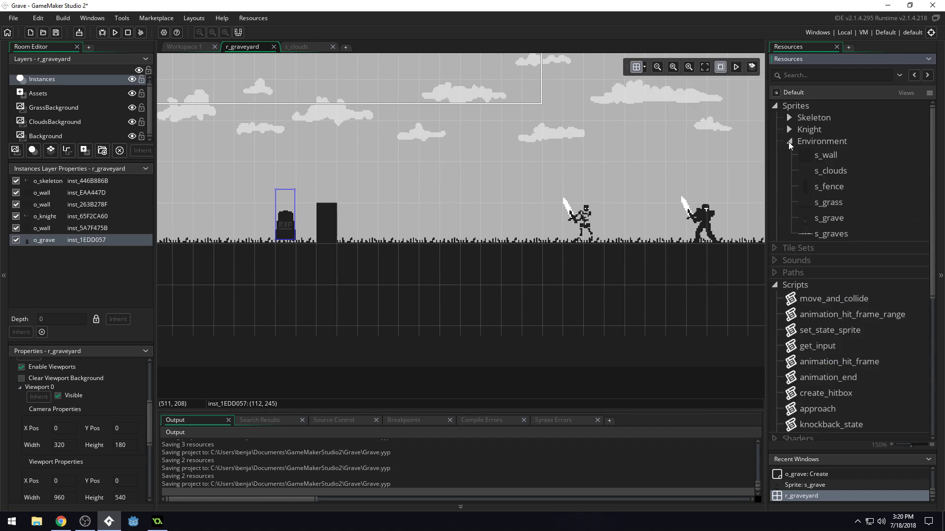
left_click(834, 218)
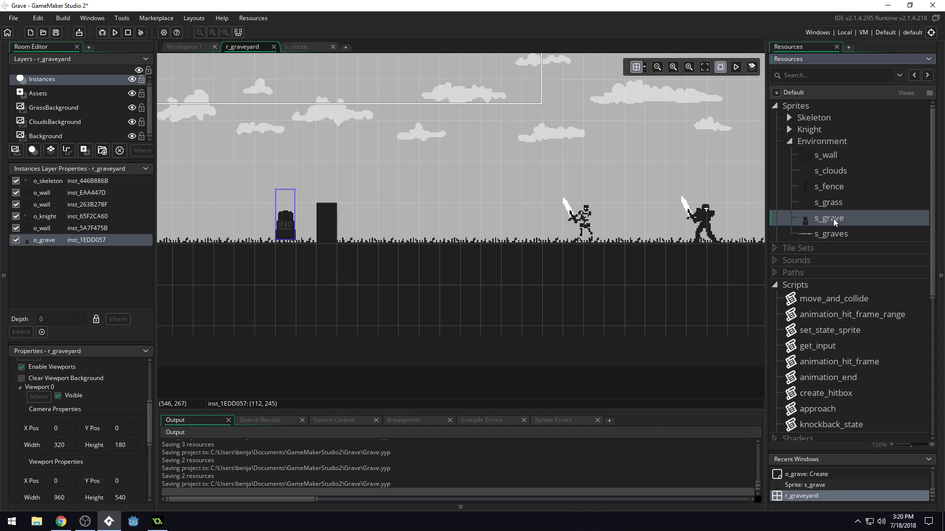
double_click(834, 219)
left_click(501, 194)
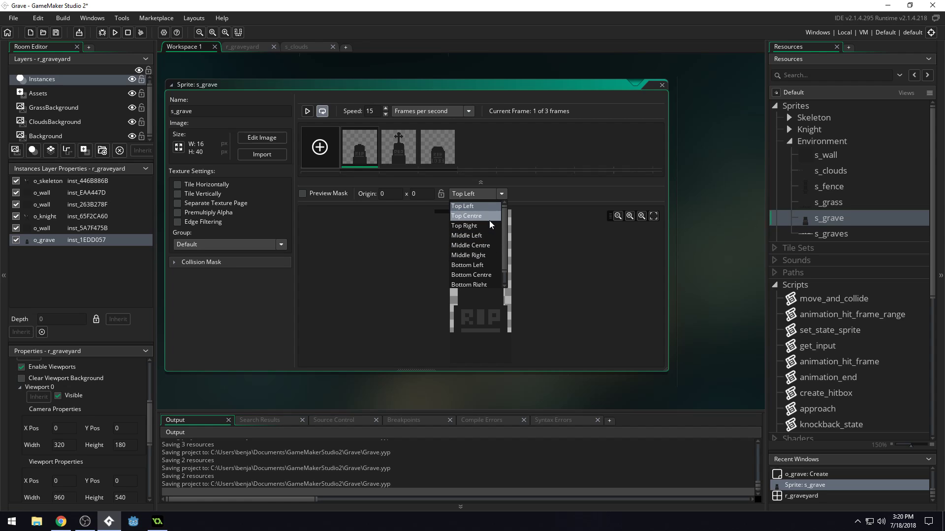
left_click(478, 266)
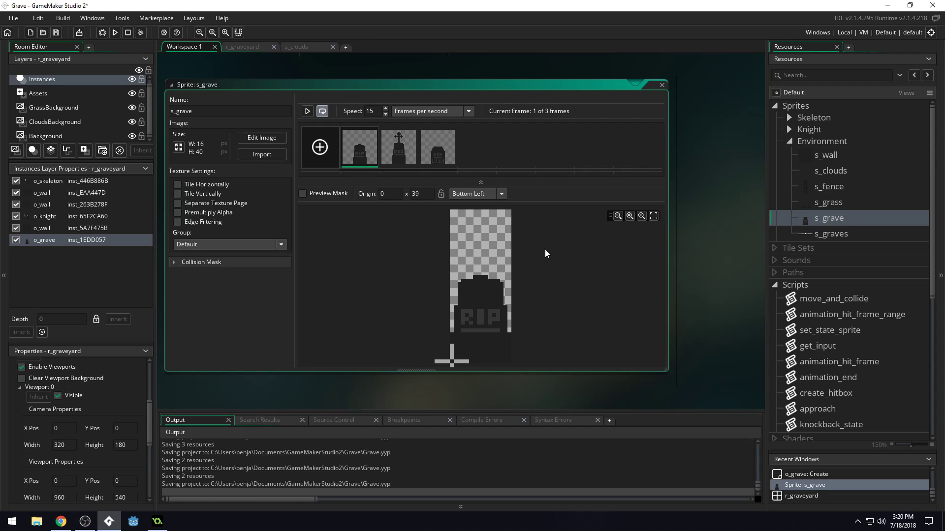
scroll(571, 224, "down", 5)
scroll(560, 229, "up", 4)
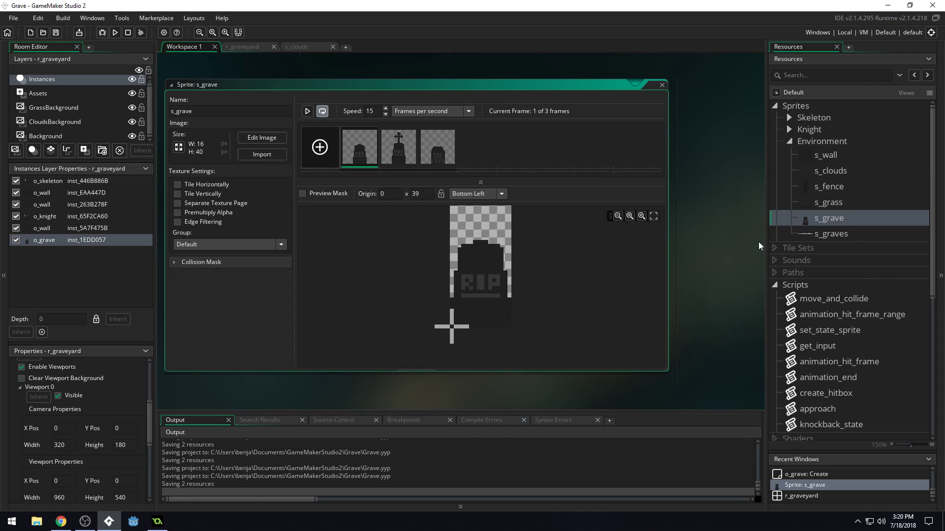
Back in r_graveyard, move the o_grave instance down so its base rests on the ground at (112, 288).
scroll(861, 284, "down", 5)
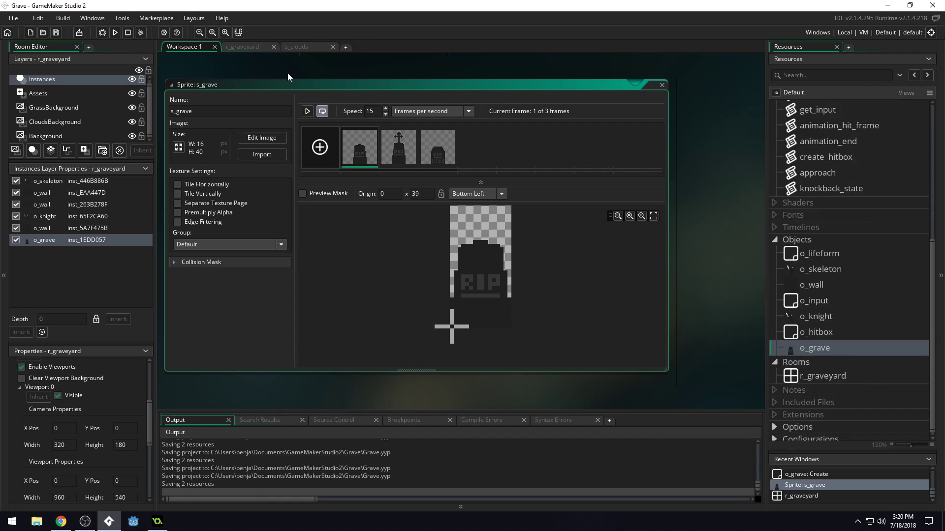
left_click(293, 47)
left_click(246, 47)
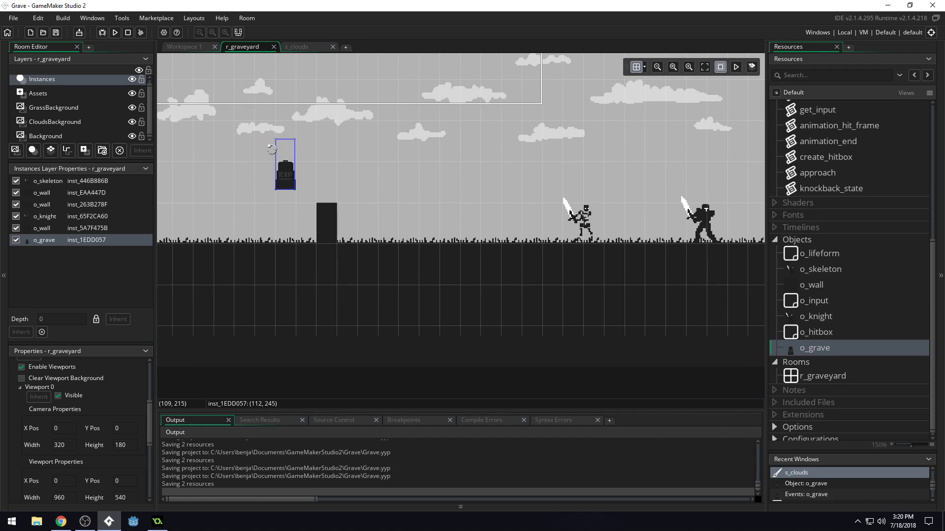
left_click_drag(293, 188, 293, 255)
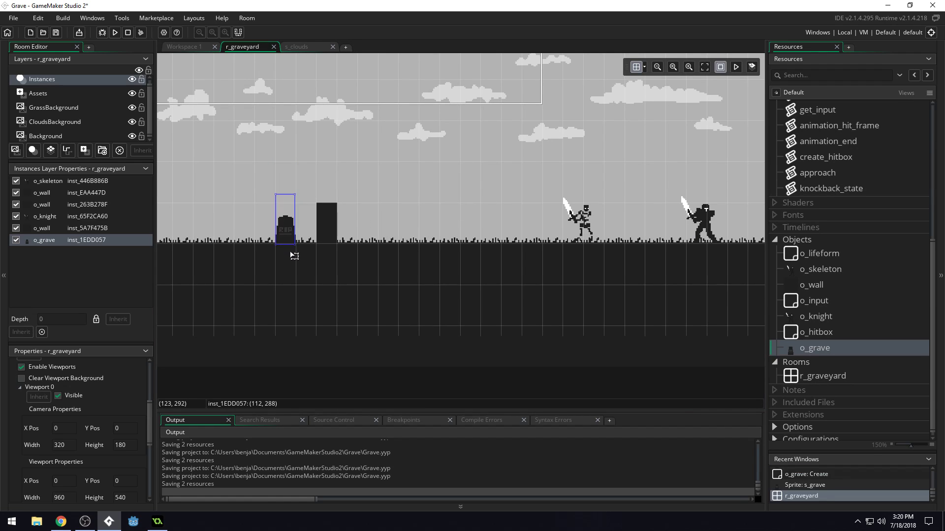
Place four more o_grave instances at ground level between the first gravestone and the room's starting edge.
middle_click_drag(418, 250, 620, 251)
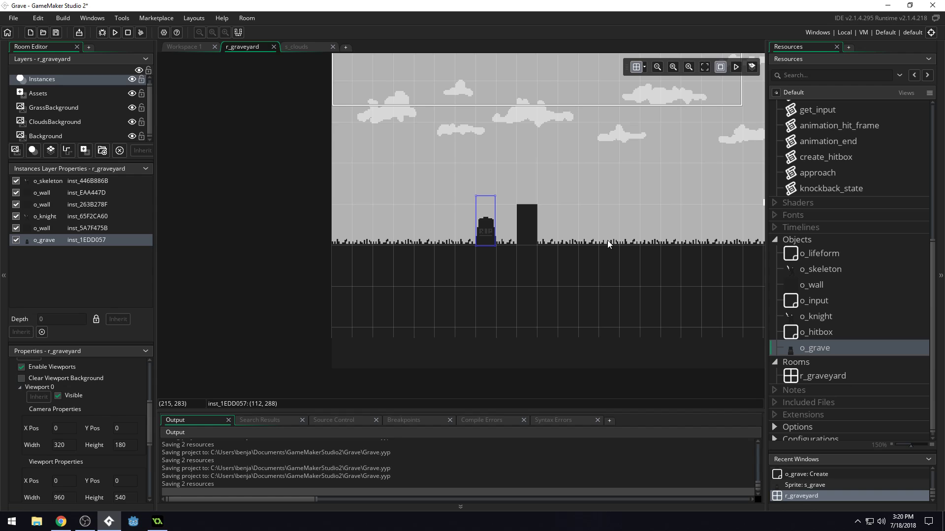
left_click_drag(462, 228, 467, 251)
left_click(444, 252, "alt")
left_click(401, 252, "alt")
left_click(383, 252, "alt")
left_click(341, 252, "alt")
Place five o_grave instances at irregular spacing on the ground between the far wall and the room's end.
middle_click_drag(621, 247, 307, 240)
middle_click_drag(690, 243, 435, 233)
left_click(461, 200, "alt")
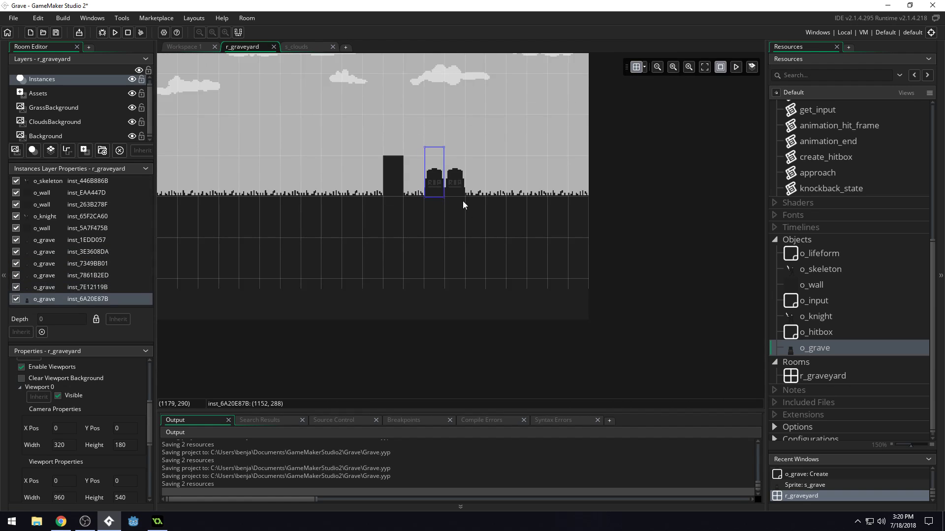
left_click(504, 200, "alt")
left_click(515, 199, "alt")
left_click(567, 198, "alt")
left_click(581, 199, "alt")
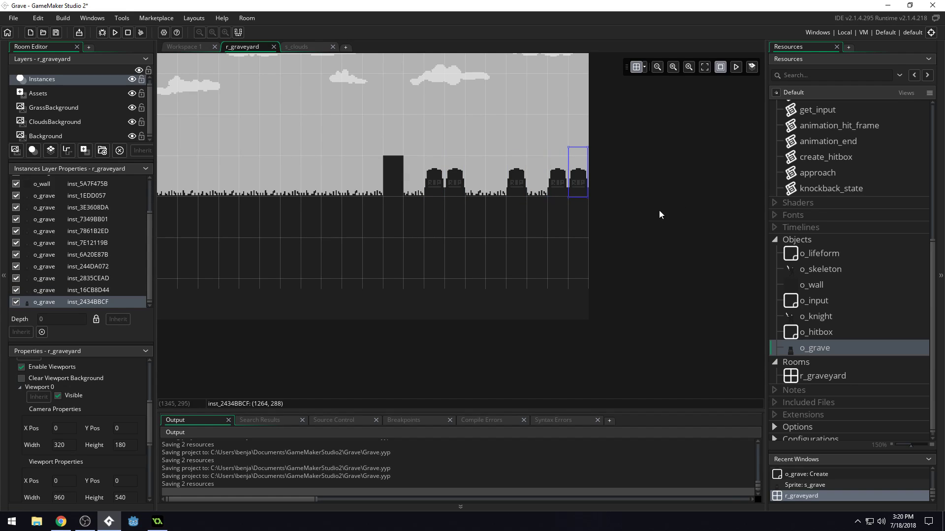
Run the game and move the skeleton to the gravestones at the starting end of the graveyard to check their random images.
left_click(114, 32)
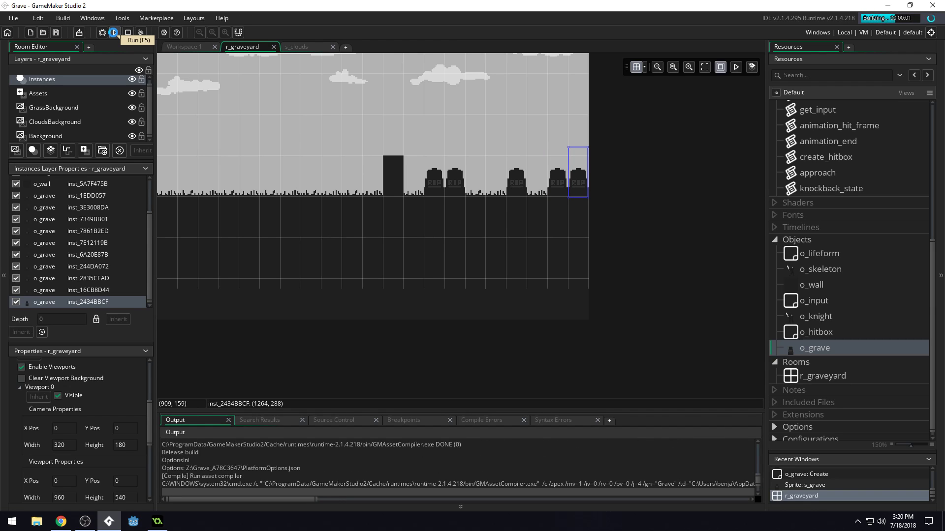
key("Left")
key("space")
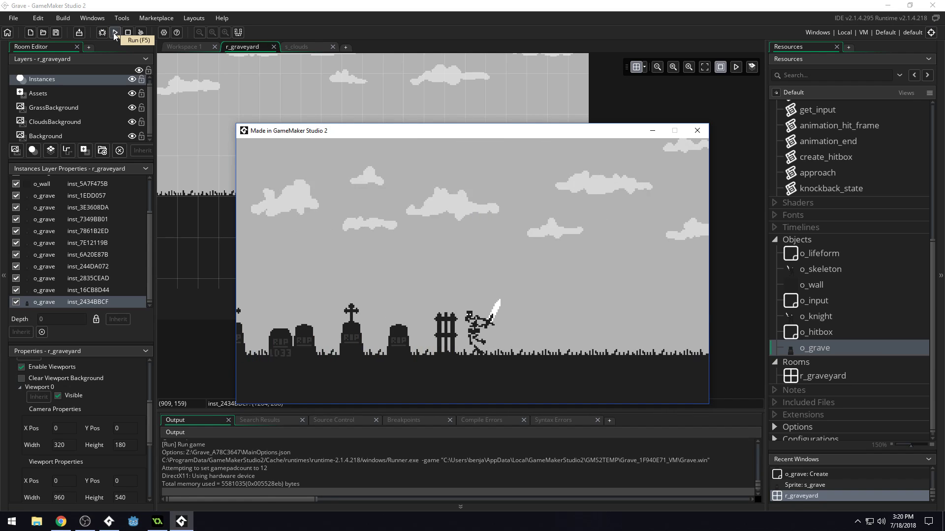
key("Right")
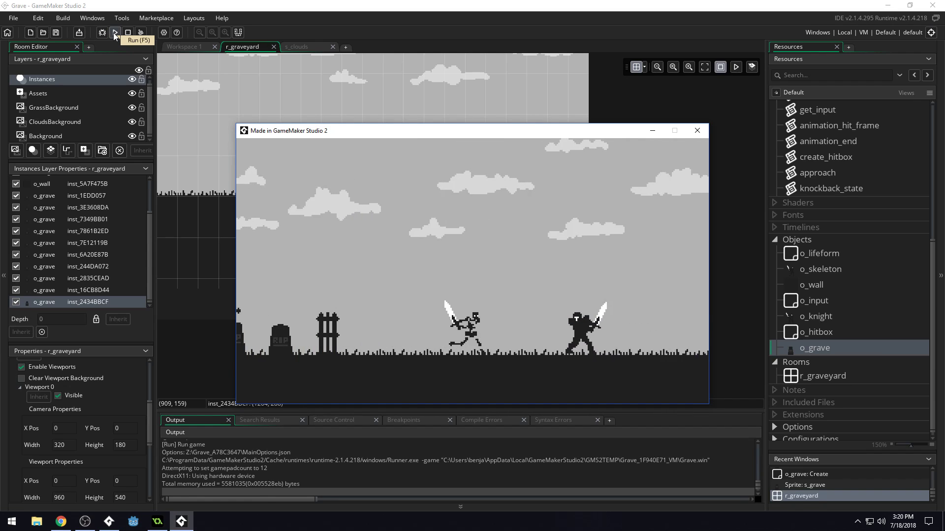
Take the skeleton past the knight to the far wall and inspect the gravestones at the room's end.
key("Right")
key("space")
key("space")
key("Right")
key("space")
key("space")
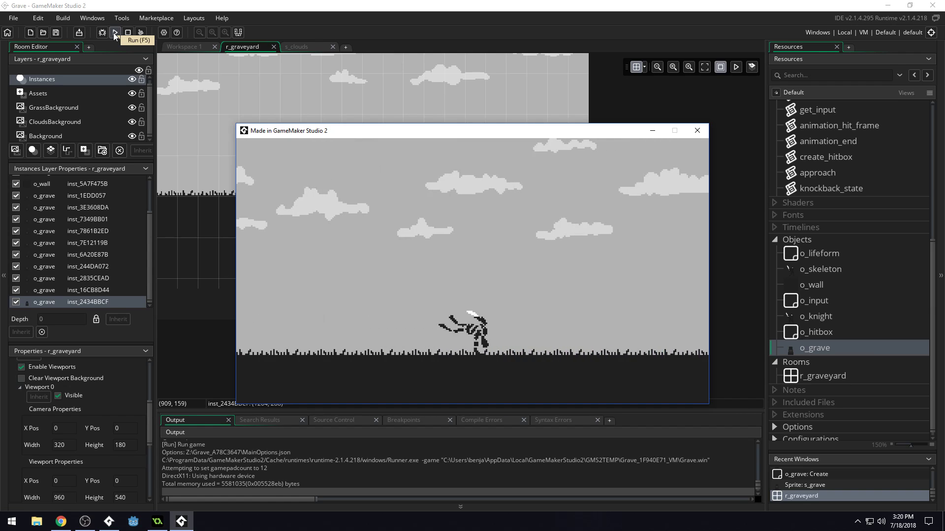
key("space")
key("Right")
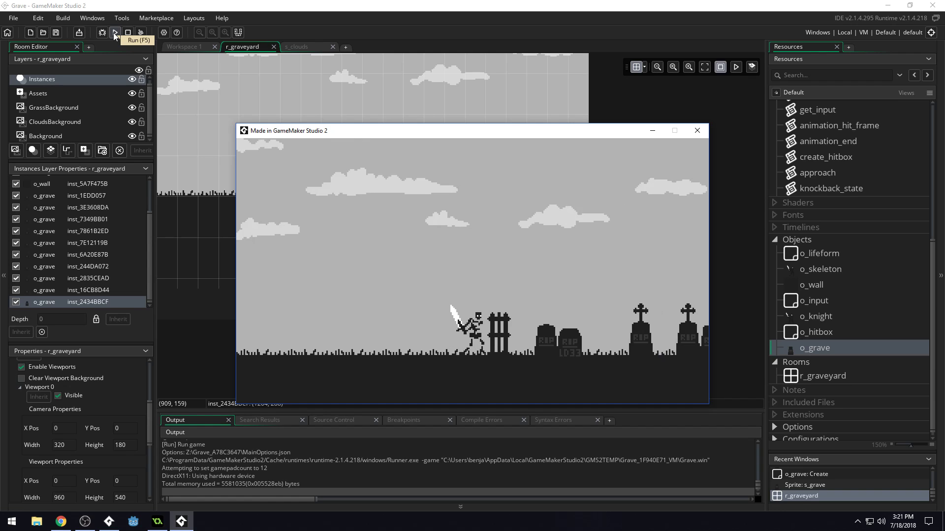
Return the skeleton to the knight and test combat with repeated attacks.
key("Left")
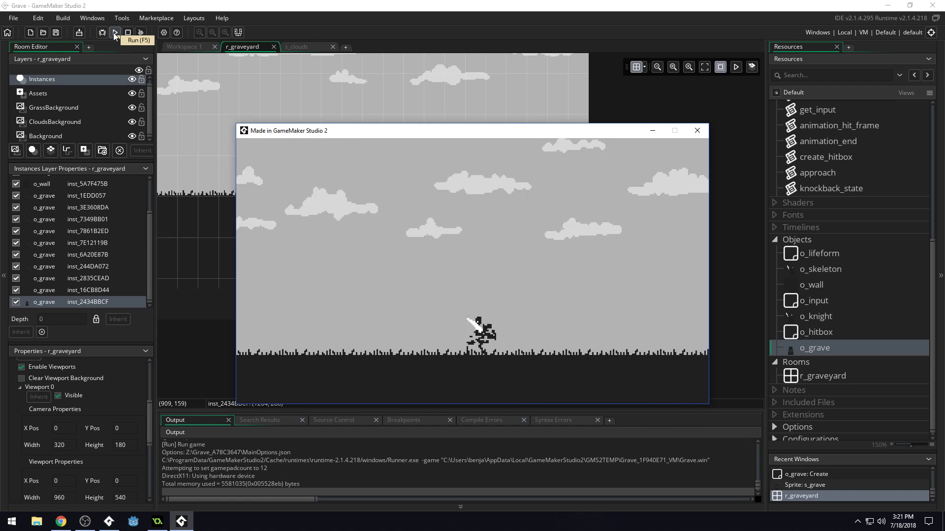
key("z")
key("z")
key("z")
key("Left")
key("z")
key("z")
key("z")
Bring the skeleton back to the starting-end gravestones, try its moves beside the wall, and close the game.
key("Left")
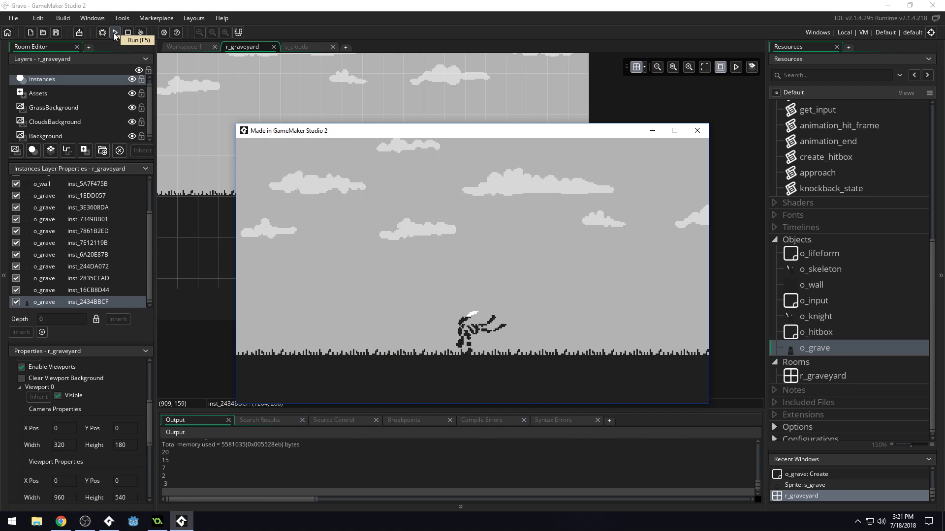
key("Left")
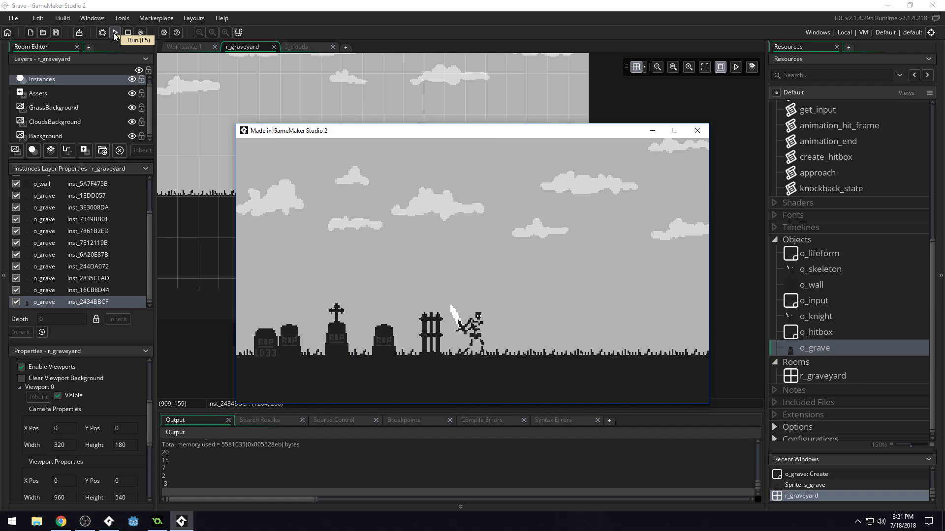
key("space")
key("space")
key("space")
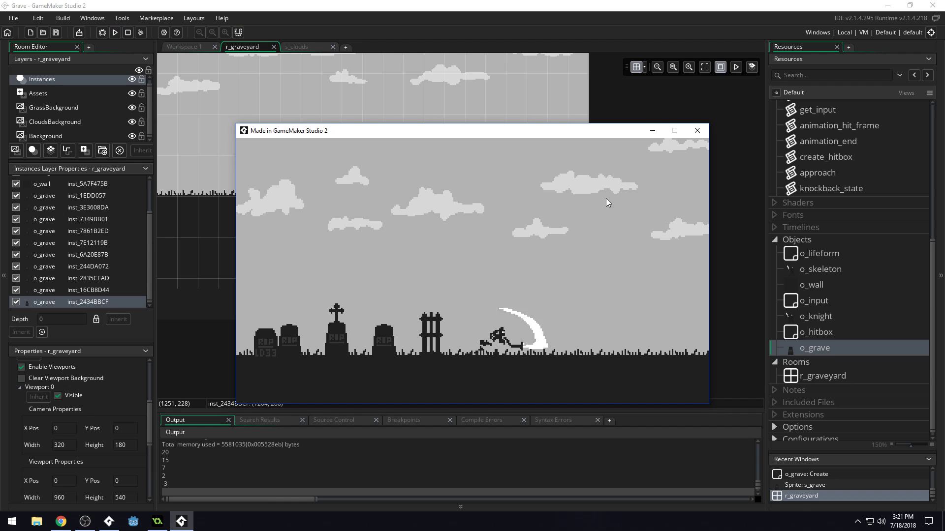
key("space")
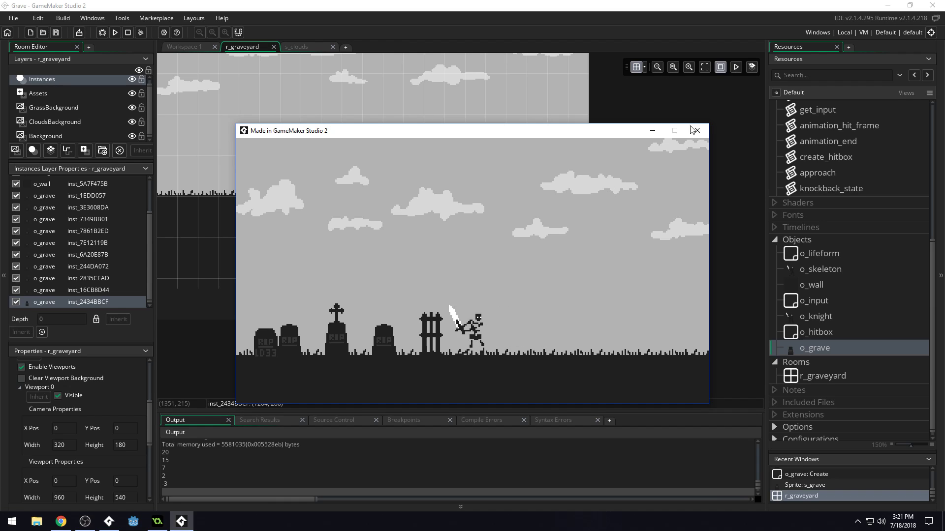
left_click(697, 130)
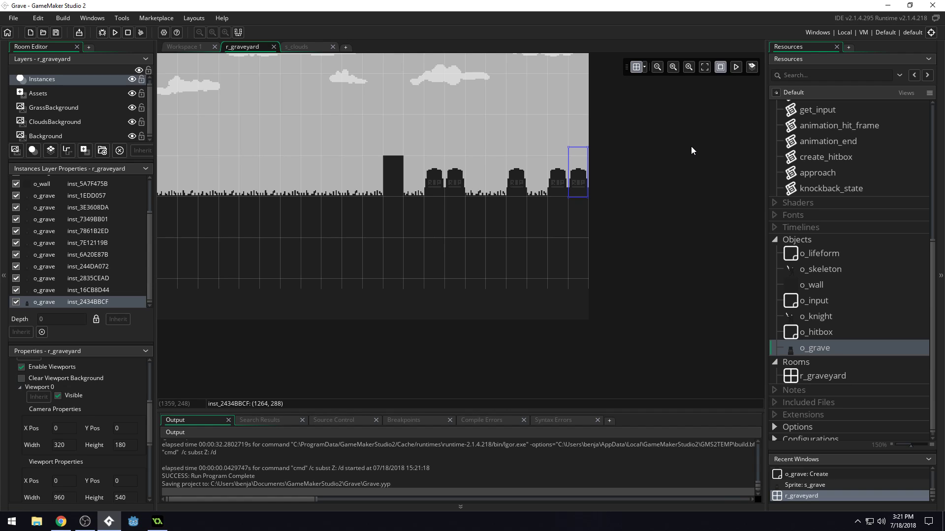
left_click(86, 524)
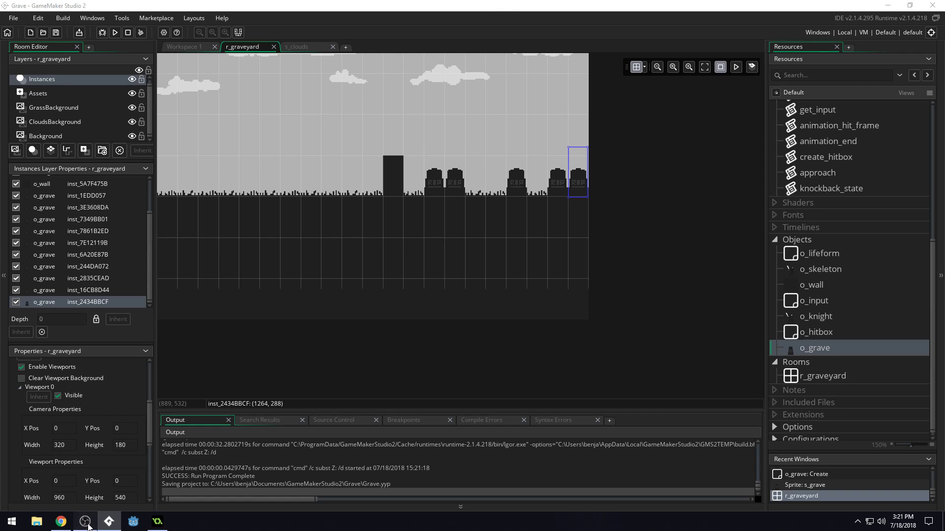